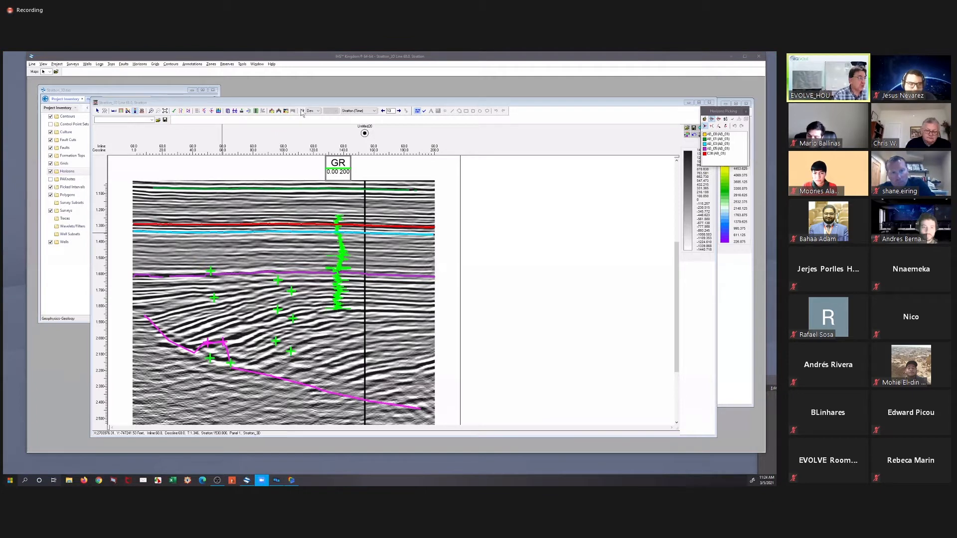
click(302, 99)
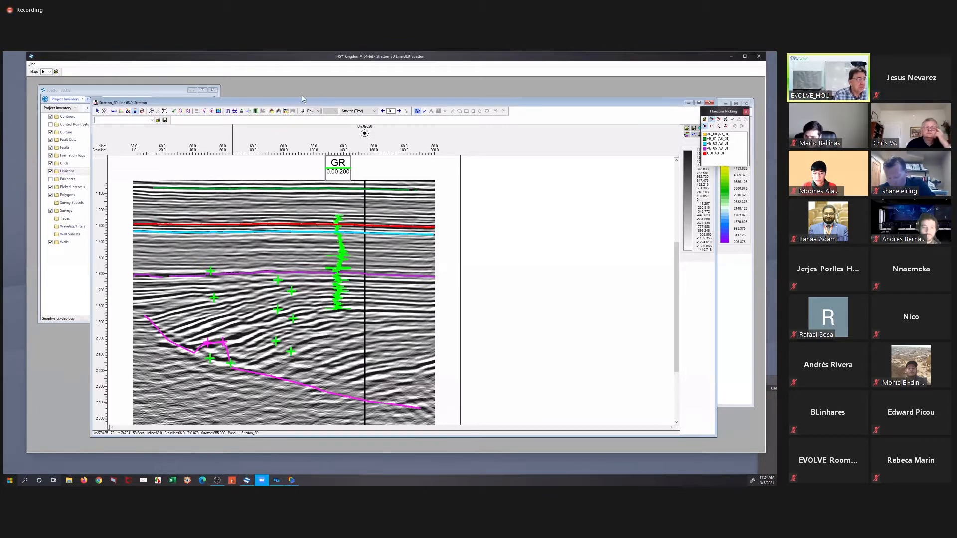
drag(302, 99, 300, 97)
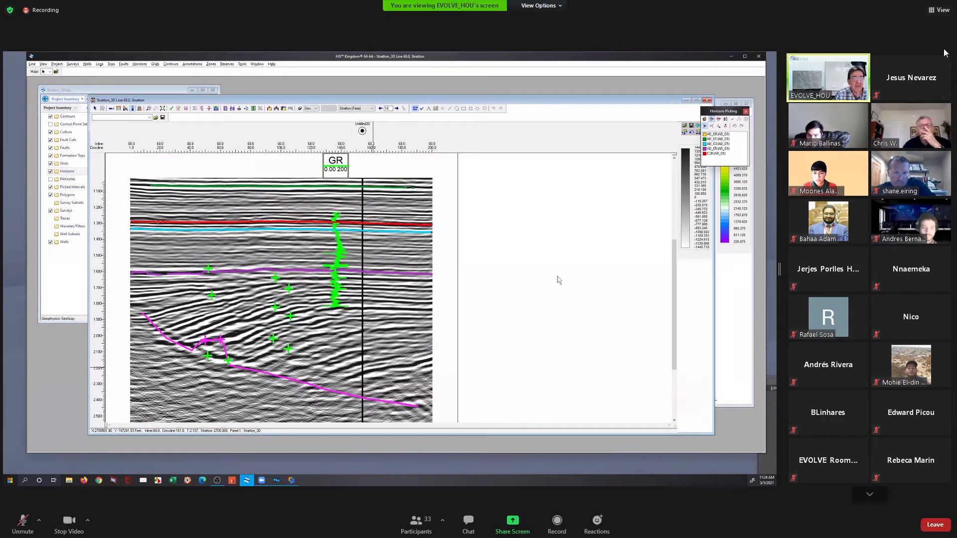
click(938, 10)
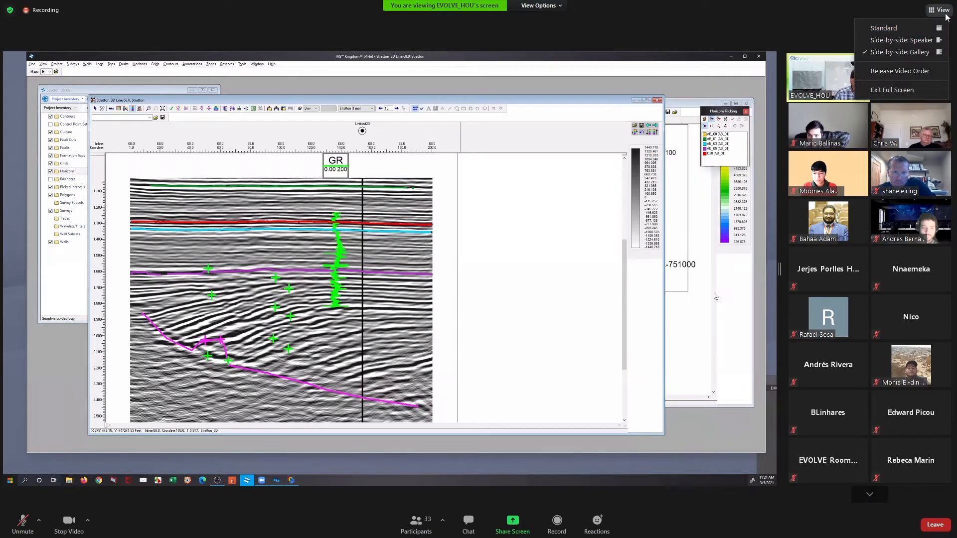
click(913, 5)
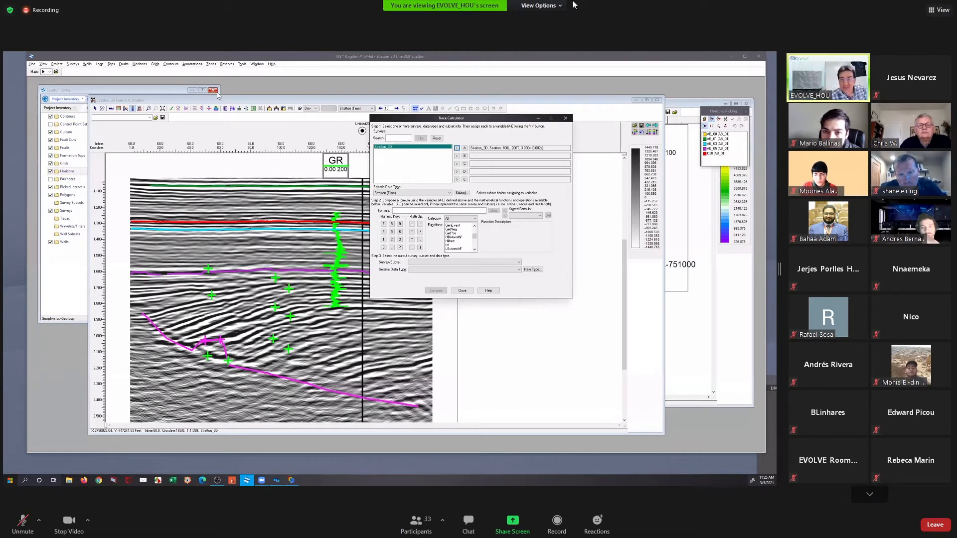
Turn off the meeting's side-by-side layout and reduce the participant videos to the active speaker only
click(563, 5)
click(577, 70)
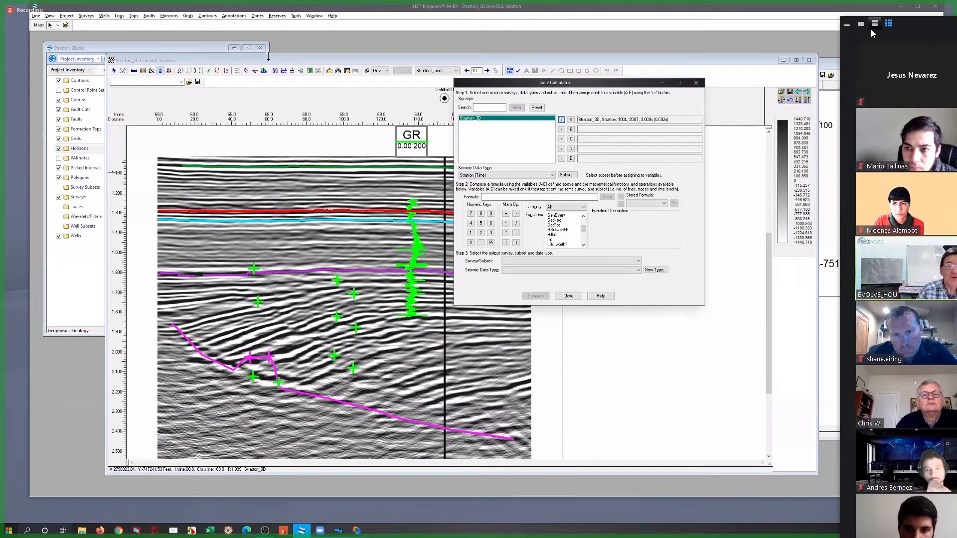
click(873, 24)
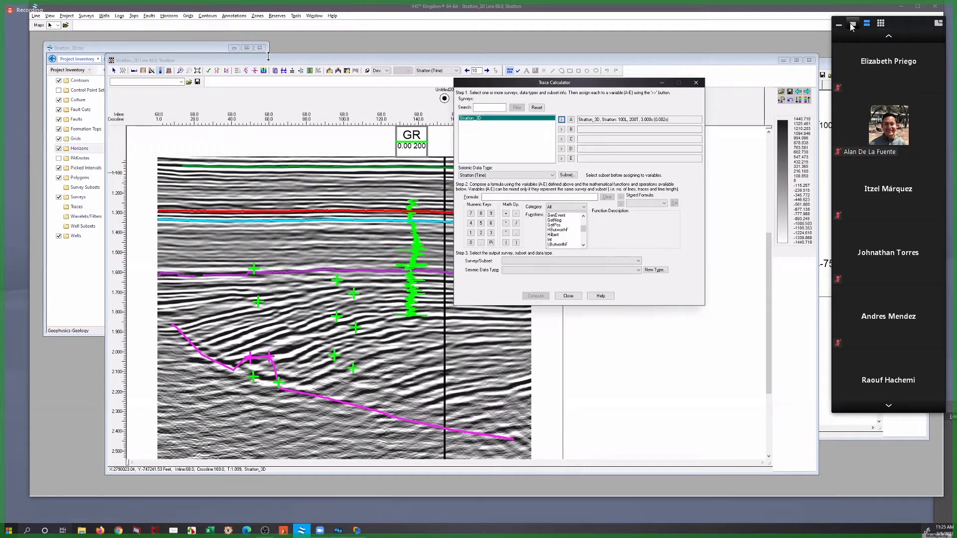
click(851, 24)
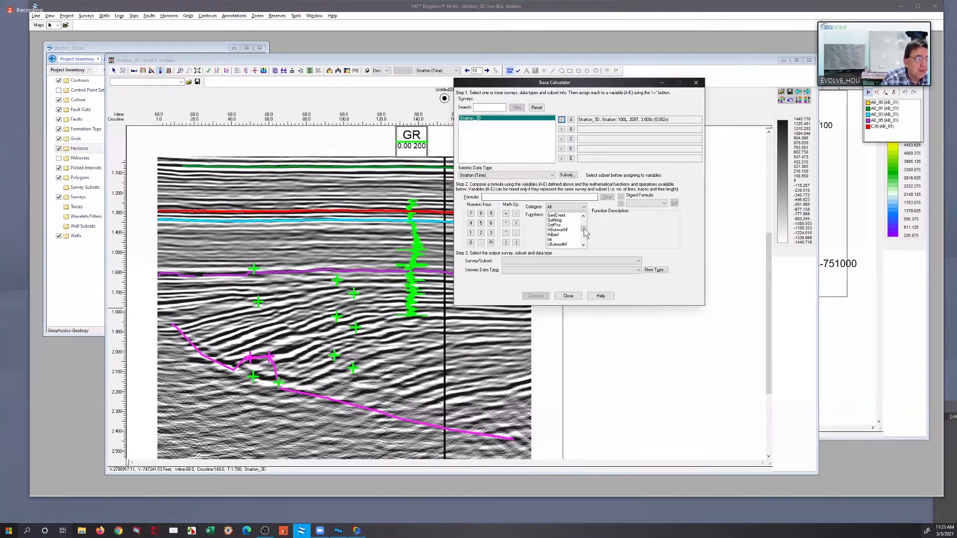
Build the Trace Calculator formula Sweetness(A) using the Stratton_3D survey assigned to variable A
drag(584, 233, 583, 237)
click(583, 247)
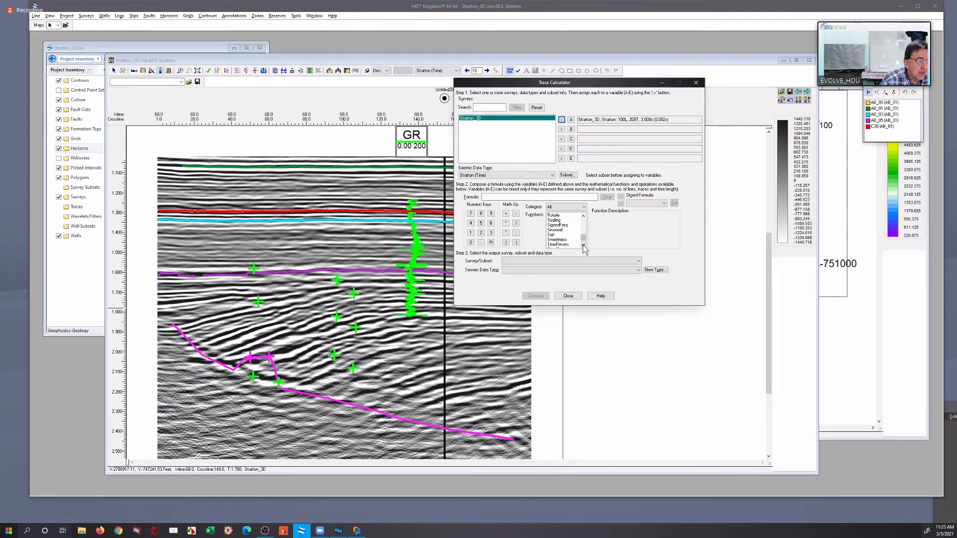
click(583, 246)
click(559, 235)
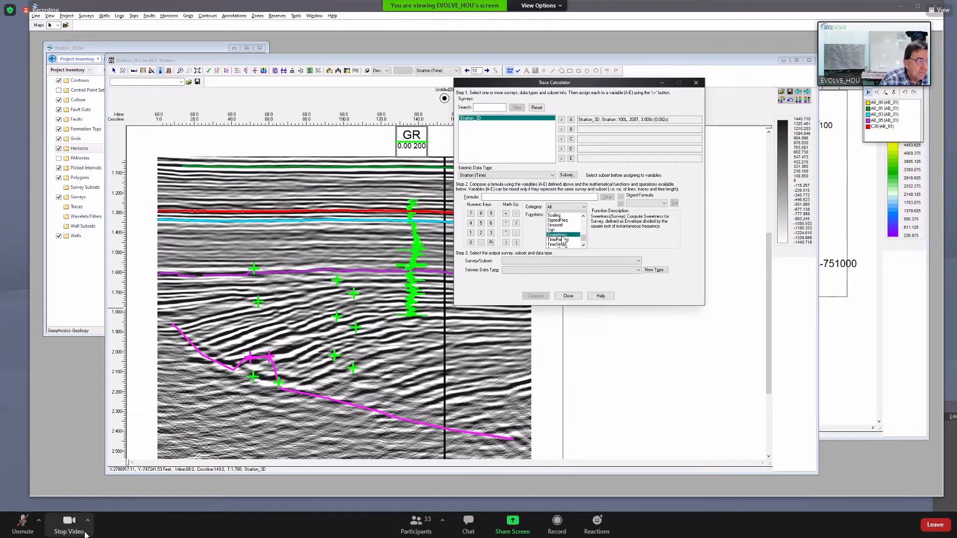
double_click(562, 237)
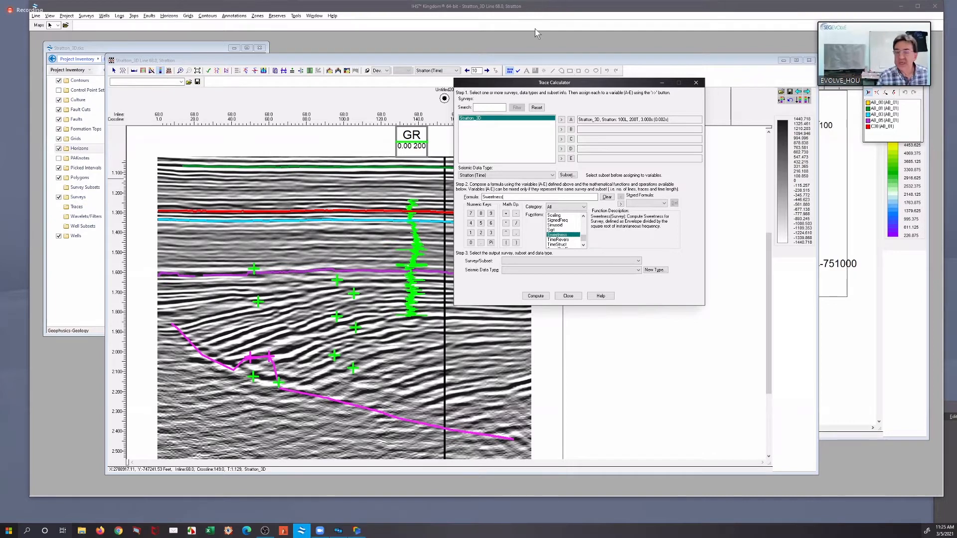
click(571, 120)
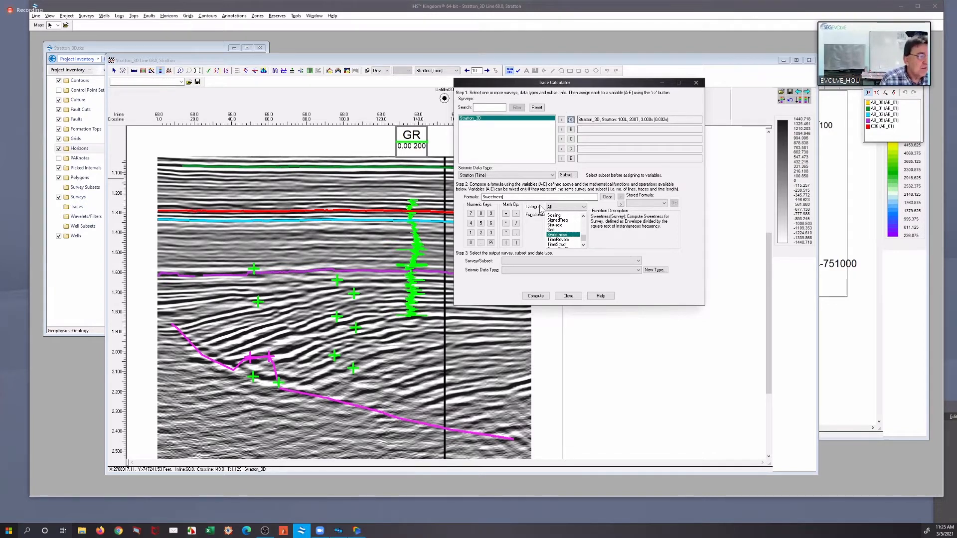
click(516, 243)
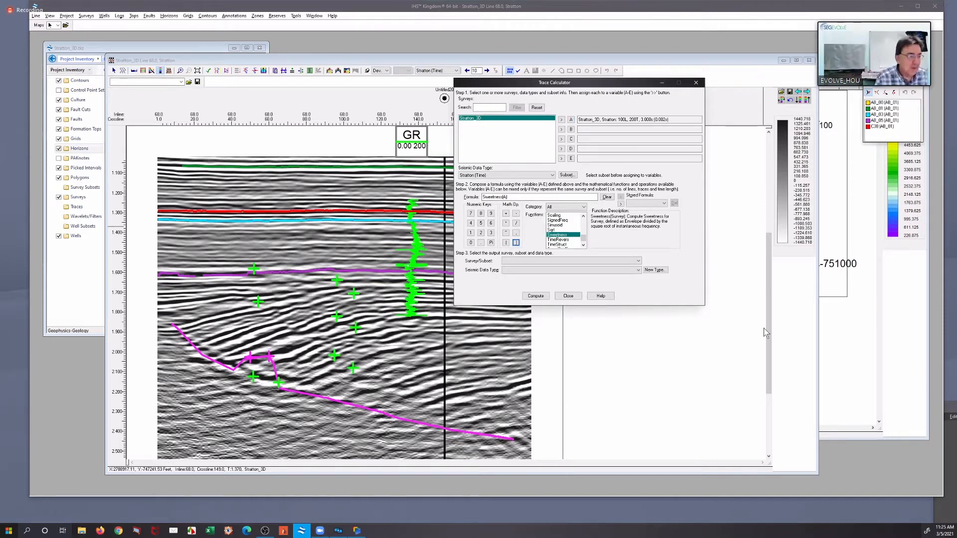
Set the output survey/subset to A: Stratton_3D, Line 1 - 100, Trace 1 - 200, Time 0.000 - 3.000
click(597, 268)
click(598, 270)
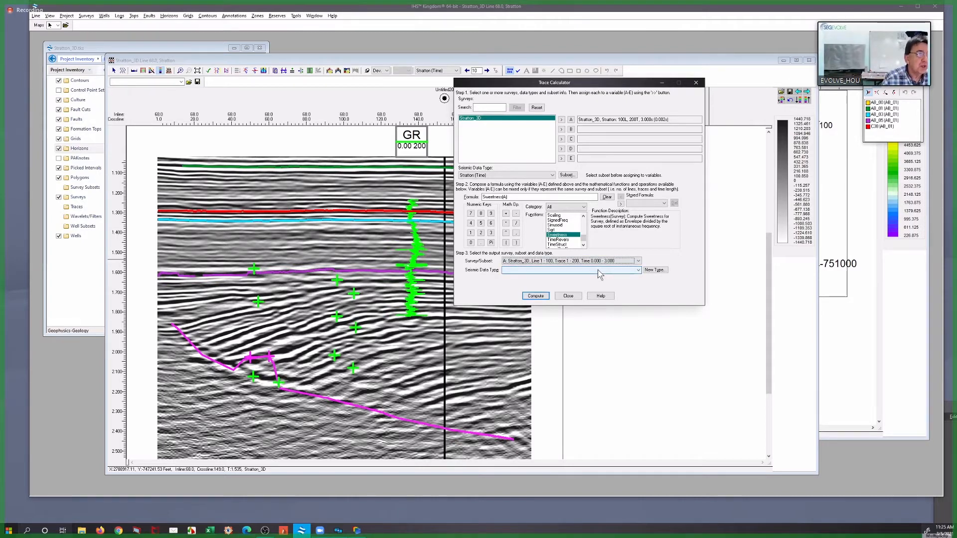
click(654, 270)
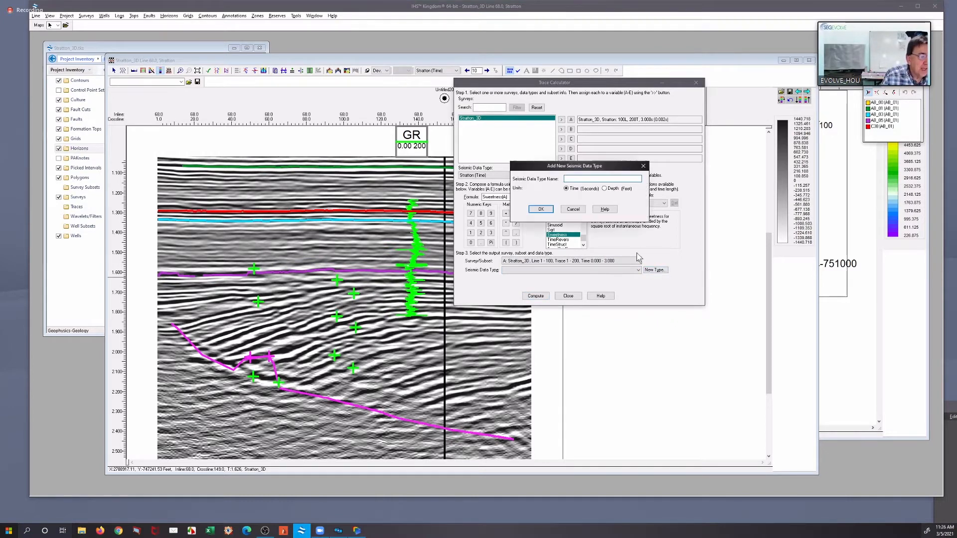
click(574, 210)
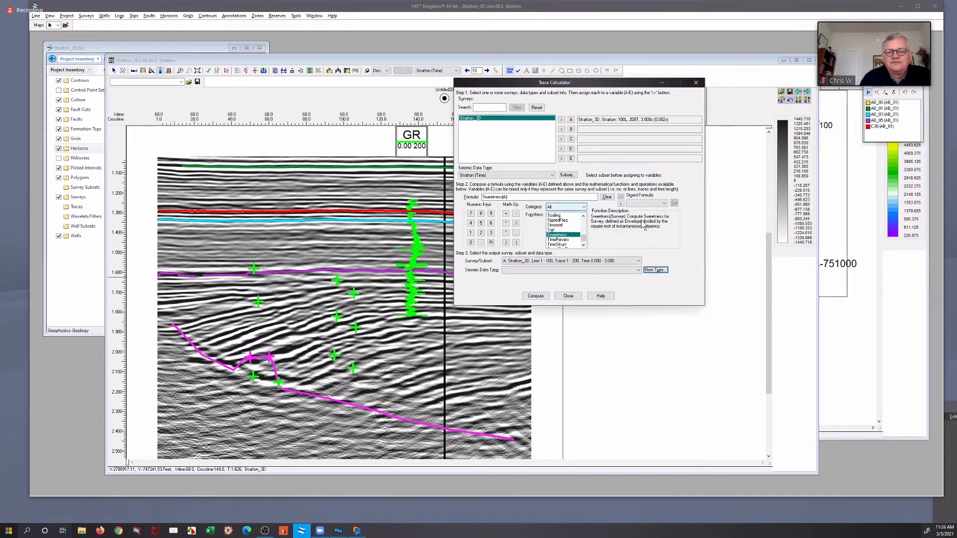
Add a new output seismic data type in time units named Stratton_3D_sweetness, reusing the survey name copied from variable A
click(591, 118)
double_click(578, 119)
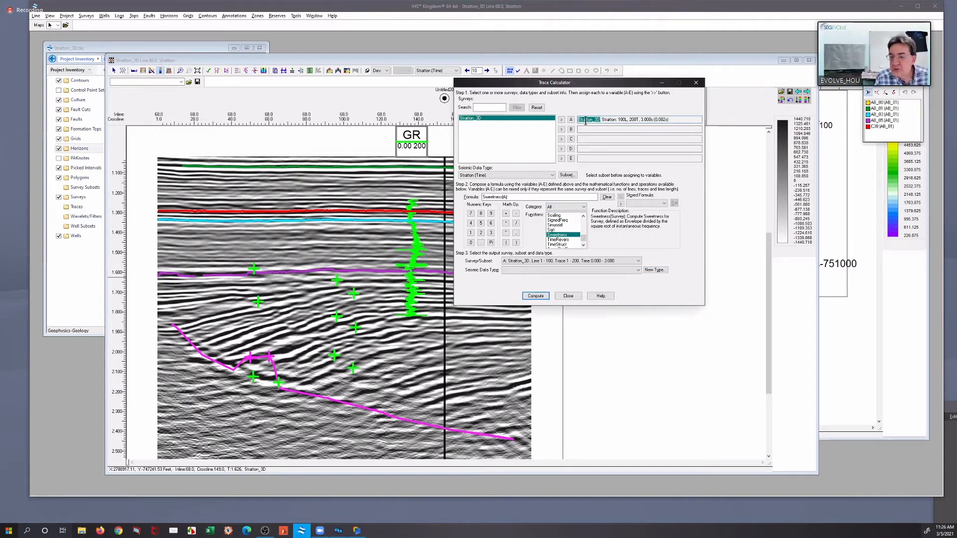
right_click(589, 120)
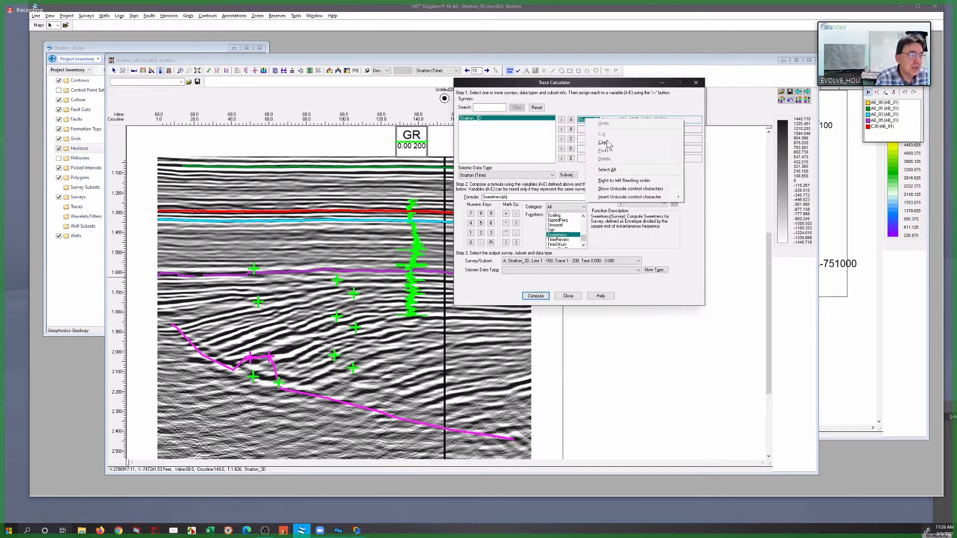
click(607, 144)
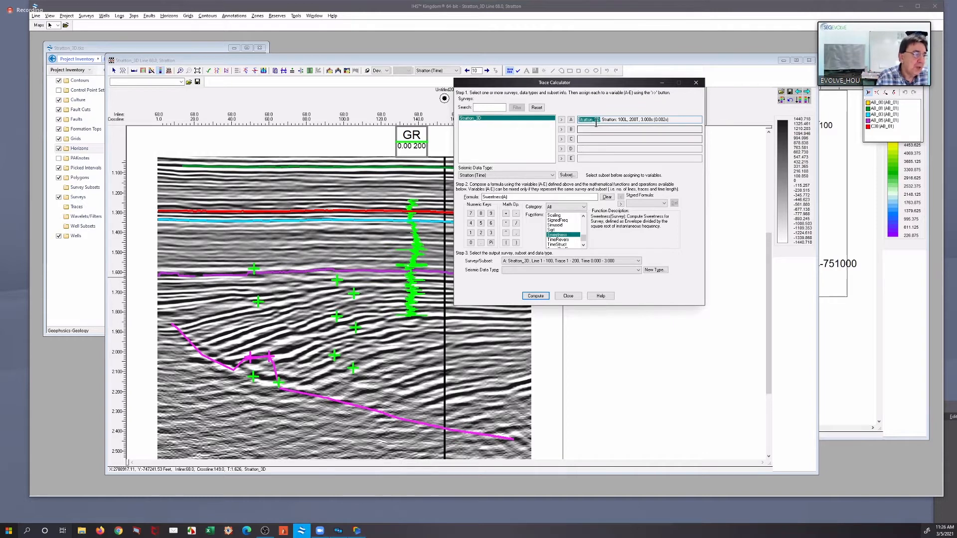
click(655, 270)
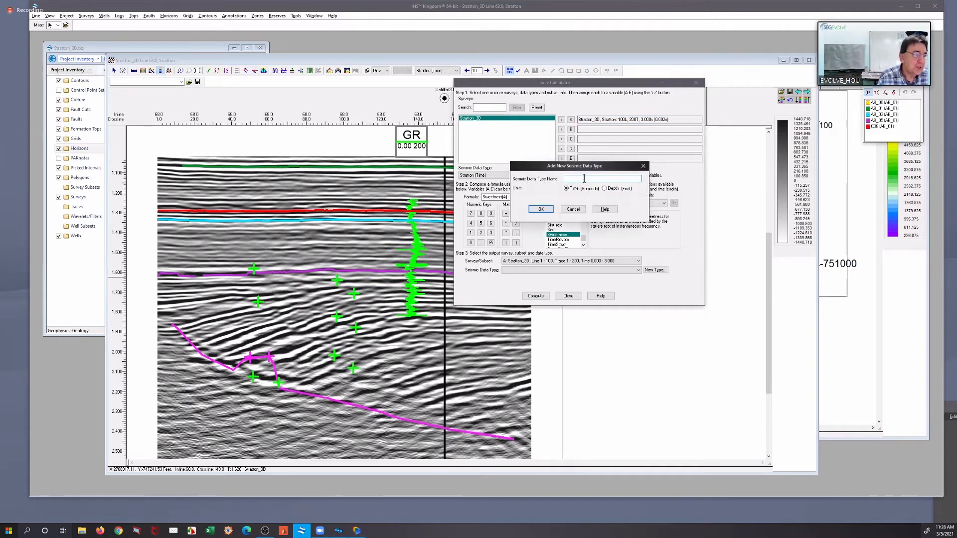
right_click(586, 180)
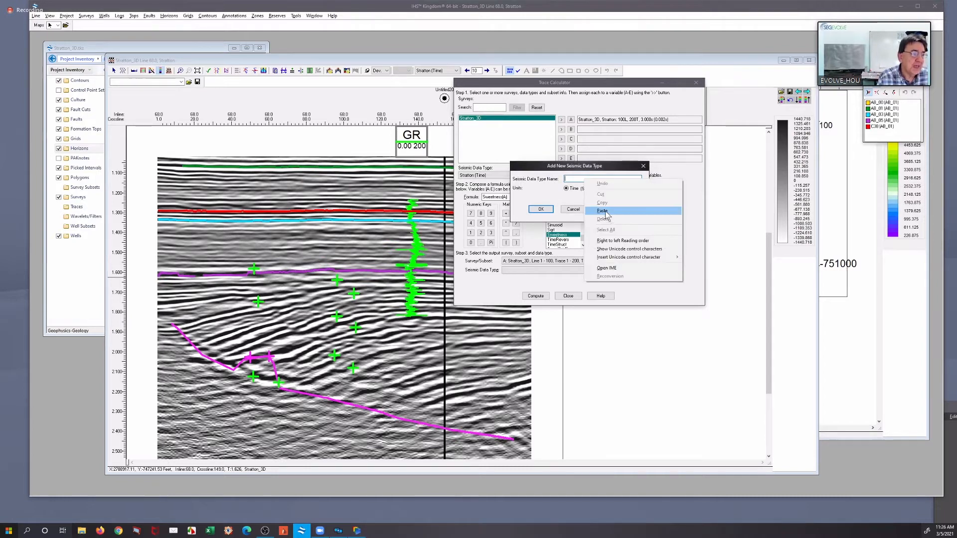
click(607, 213)
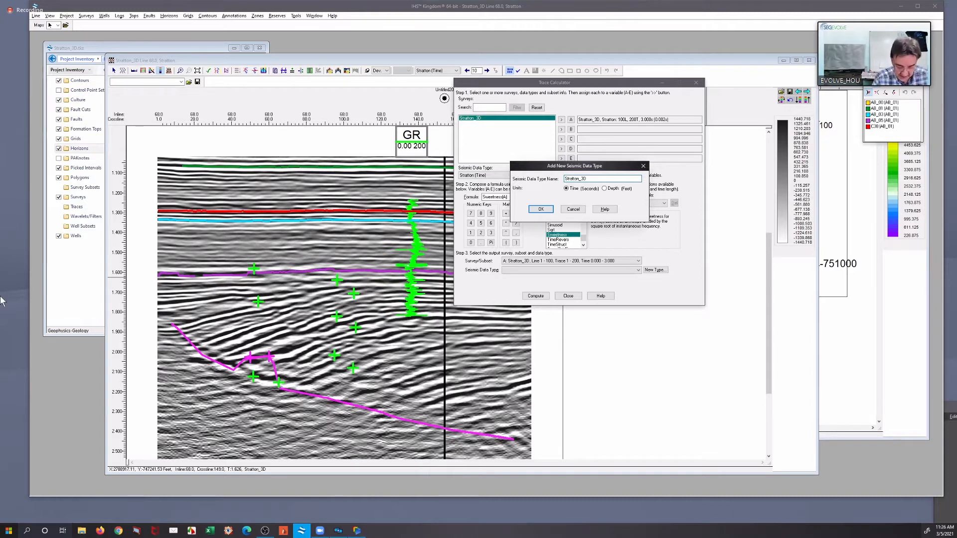
text(_)
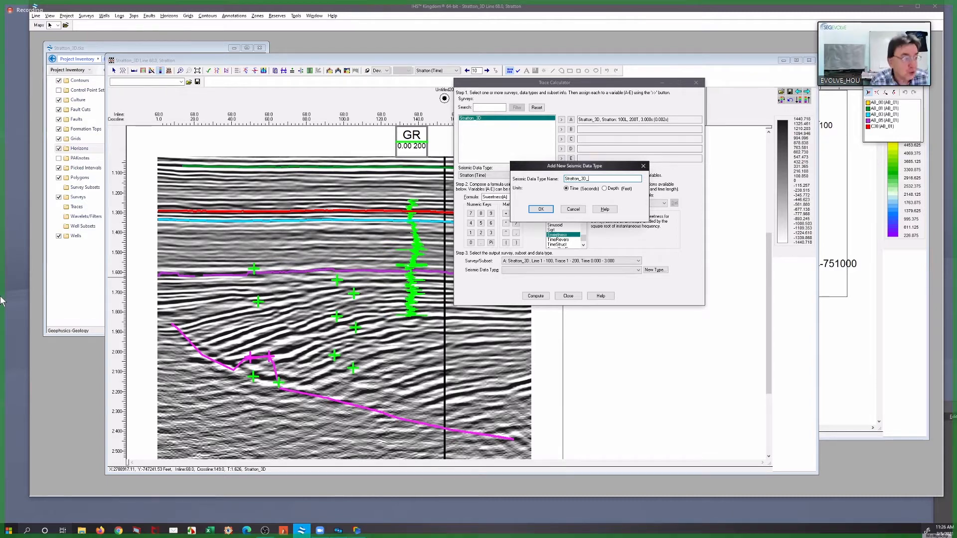
text(swee)
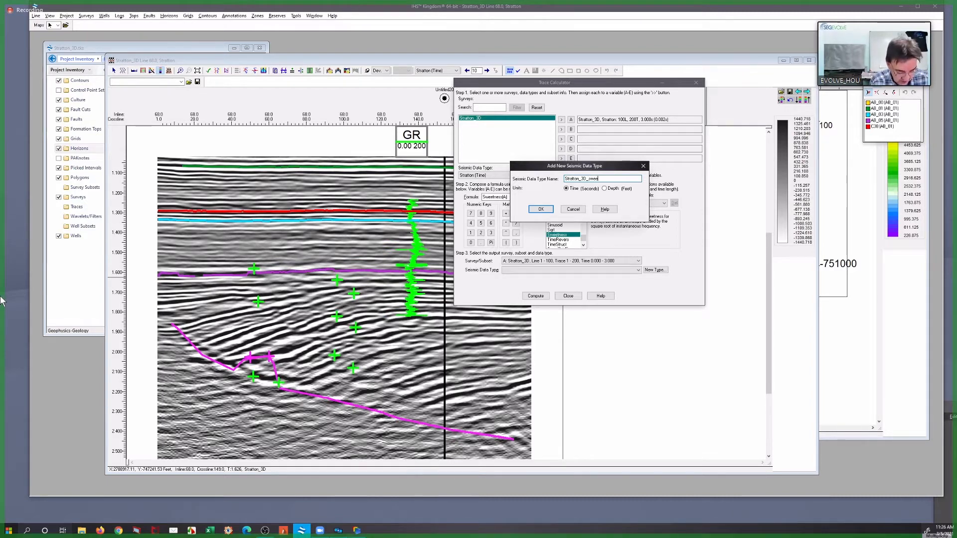
text(tness)
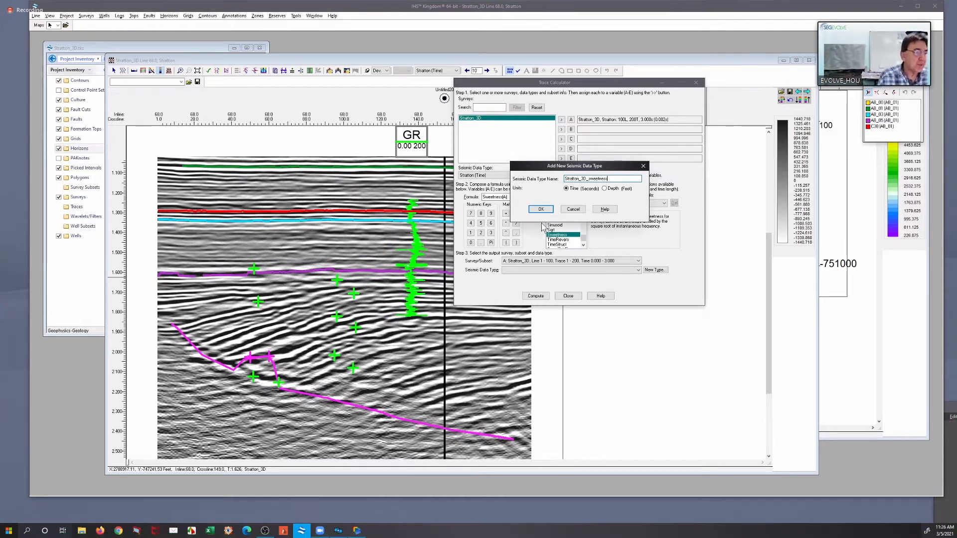
click(539, 211)
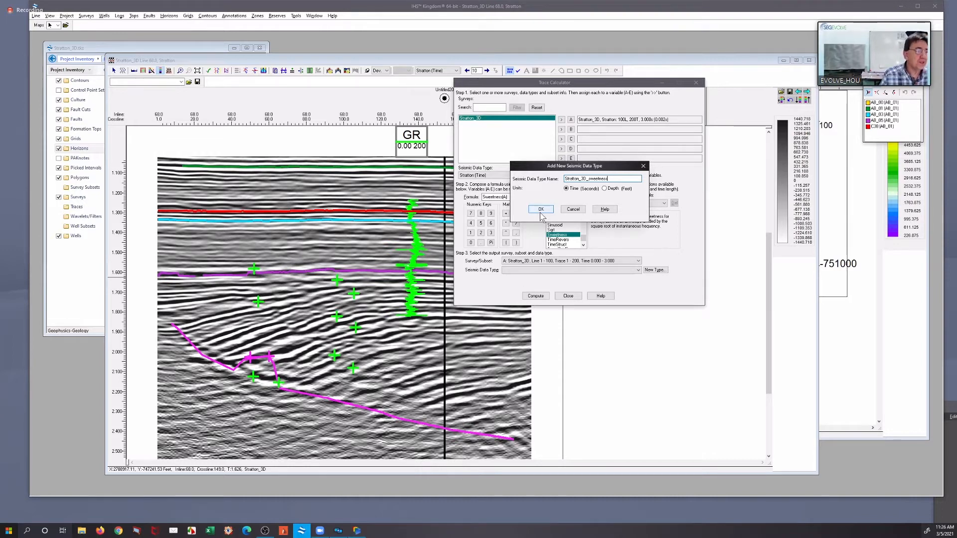
Compute the sweetness volume and save it as 8-bit data in the Stratton_3D directory
click(542, 296)
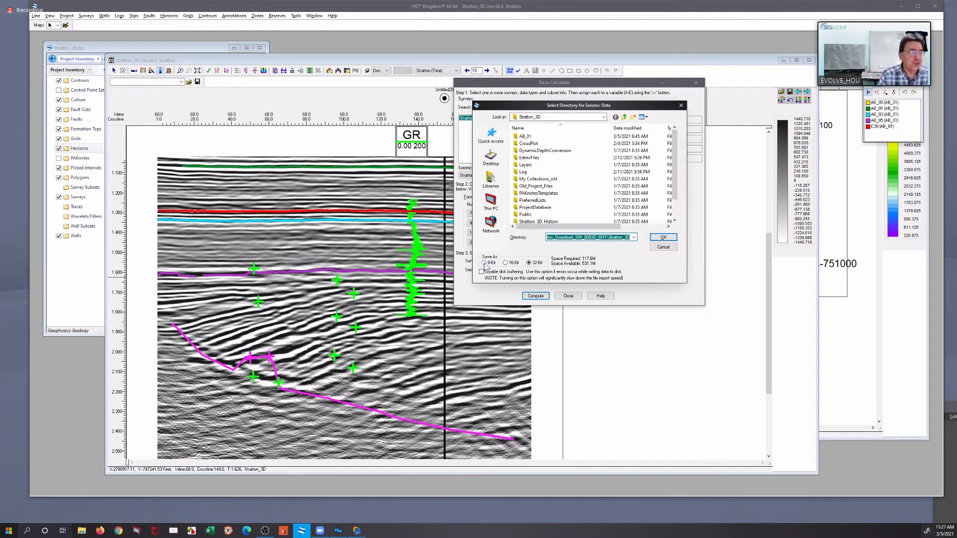
click(484, 263)
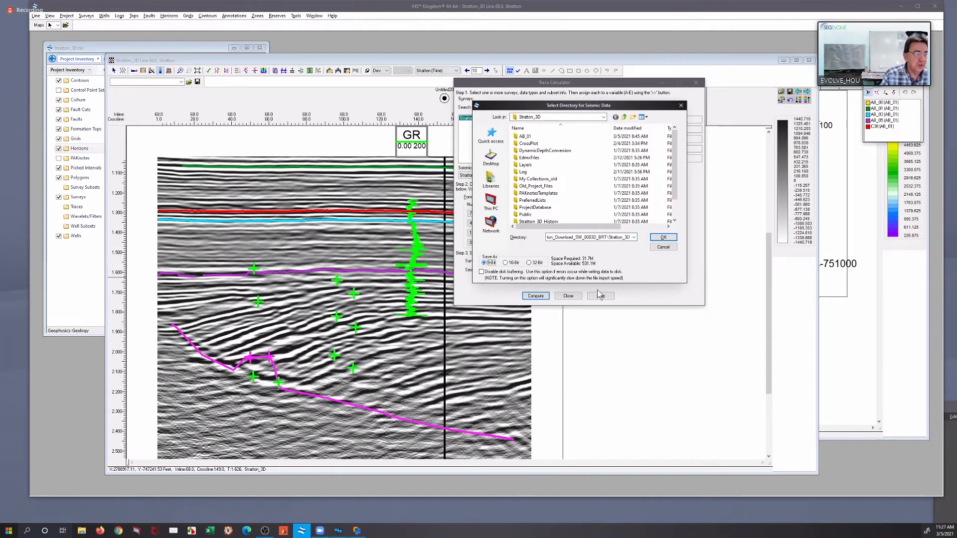
click(662, 238)
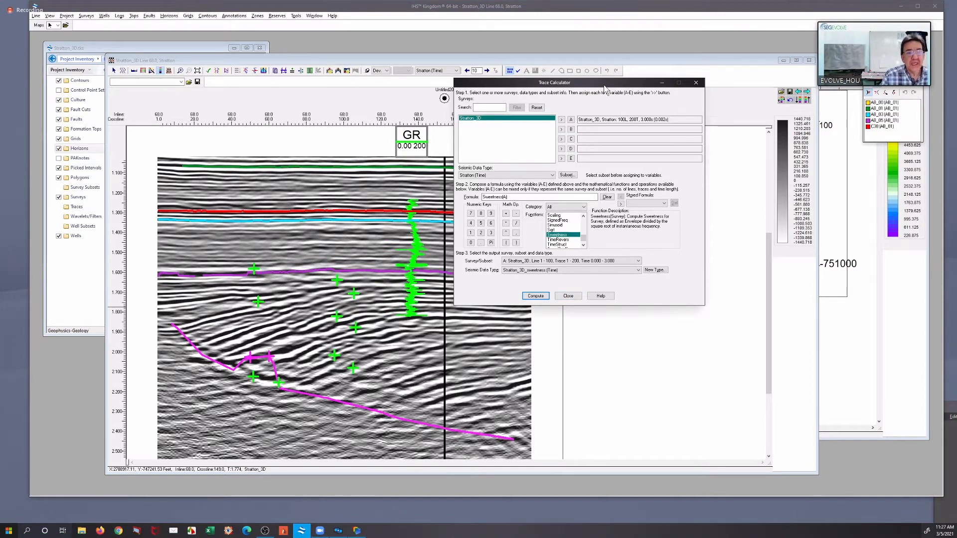
Move the Trace Calculator away from the seismic section and close it
drag(623, 83, 855, 124)
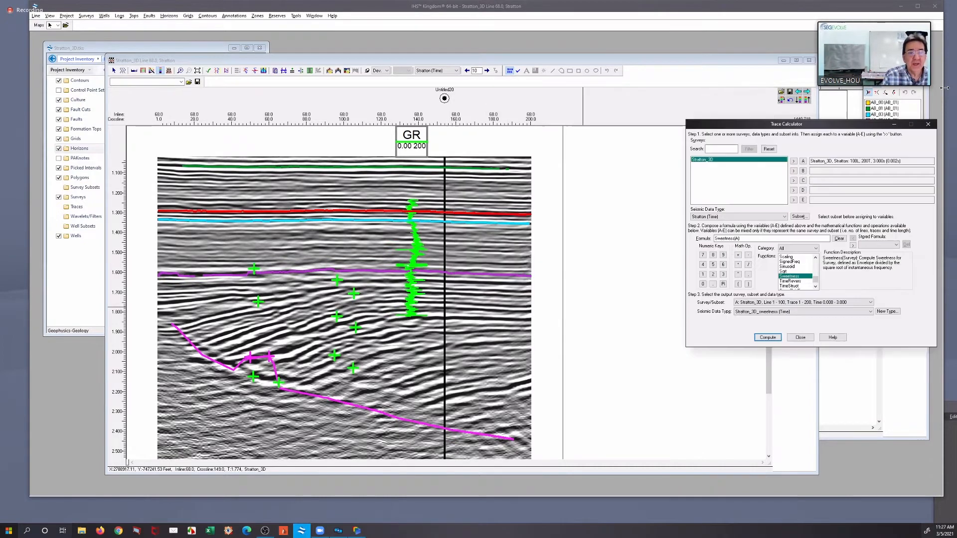
click(950, 89)
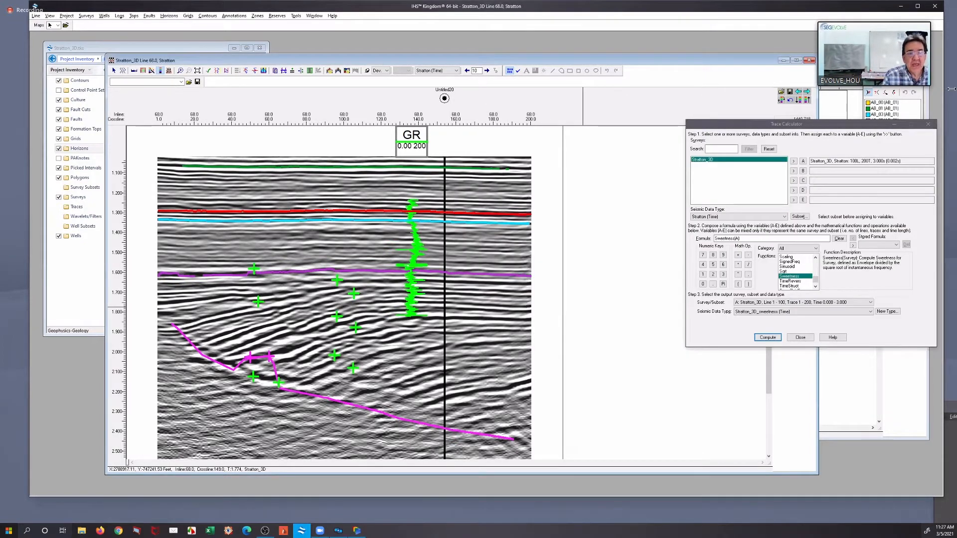
drag(944, 90, 954, 89)
click(851, 129)
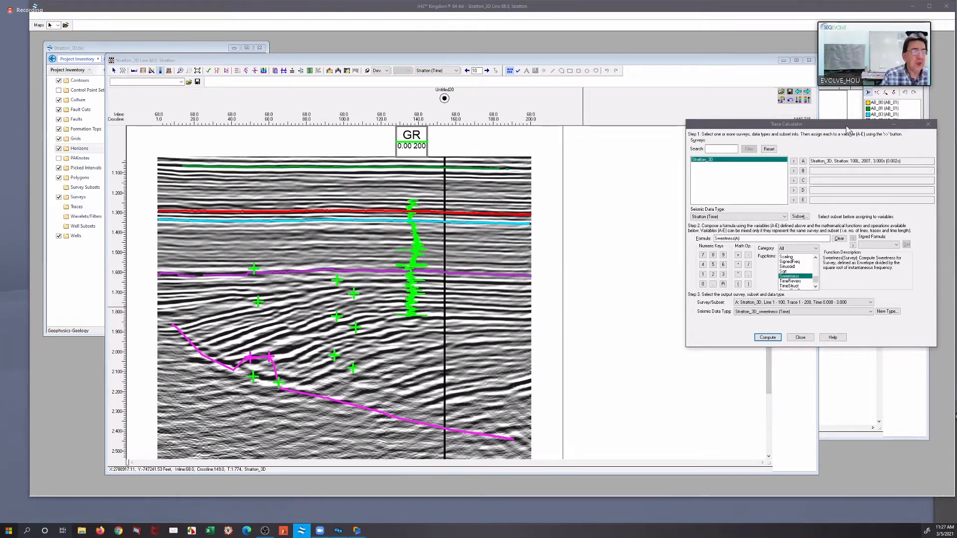
drag(846, 127, 822, 120)
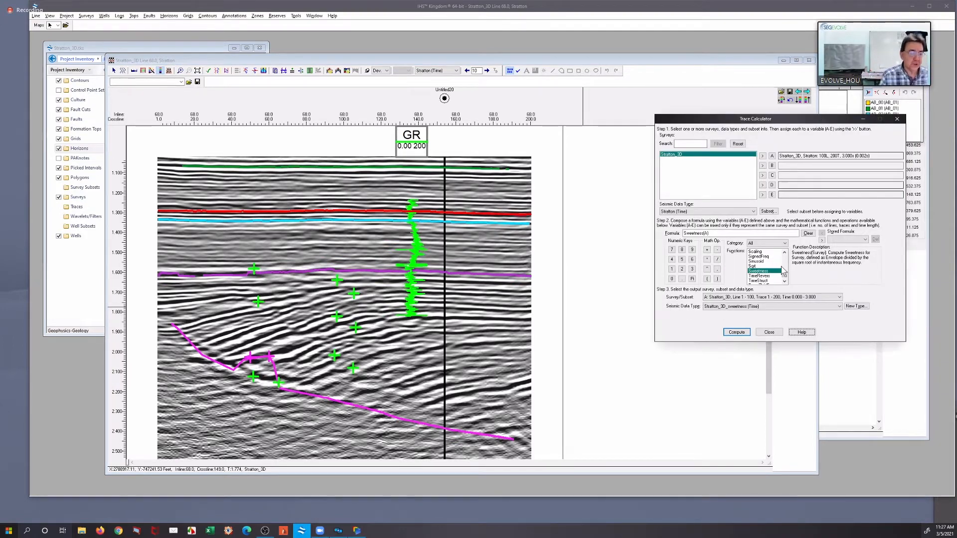
click(770, 332)
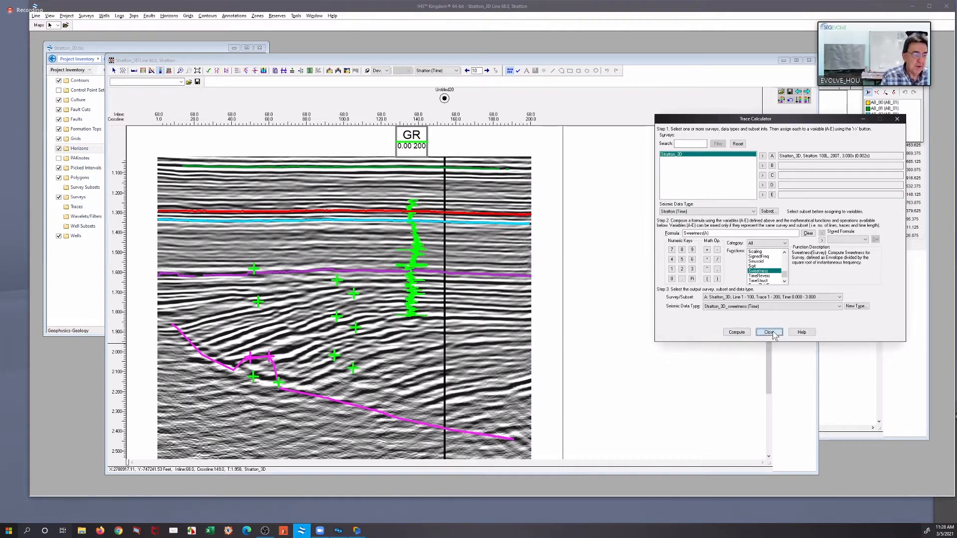
Display the Stratton_3D_sweetness data type on the Line 68.0 section, including the shallower horizons
click(435, 70)
click(446, 112)
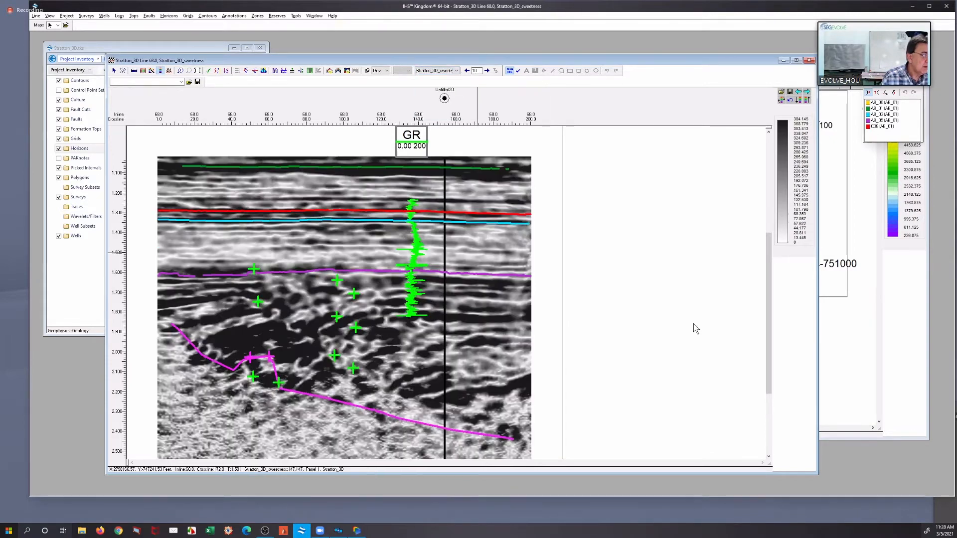
drag(767, 316, 769, 296)
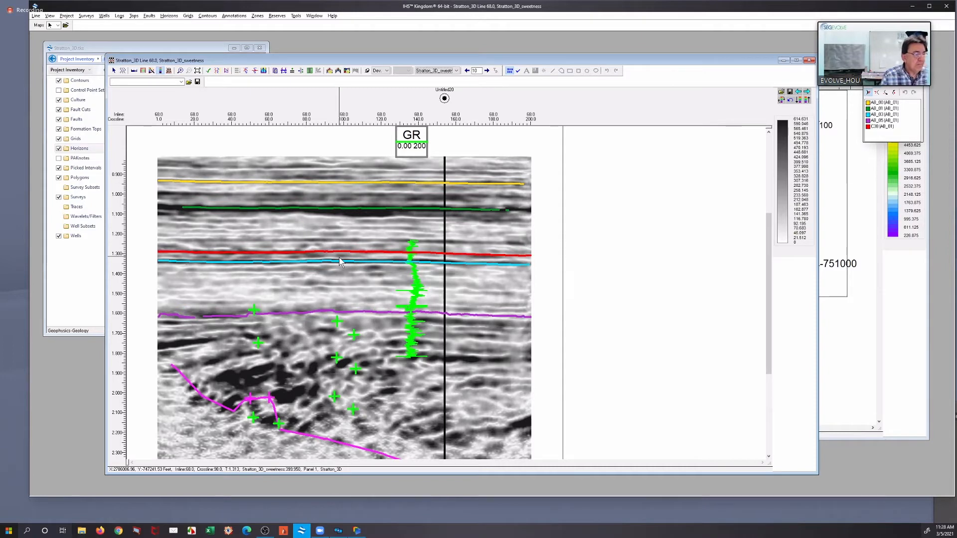
Compare the Stratton, Stratton_3D_Env, Stratton_3D_Freq and Stratton_3D_sweetness data types in turn on the Line 68.0 section
click(435, 71)
click(442, 97)
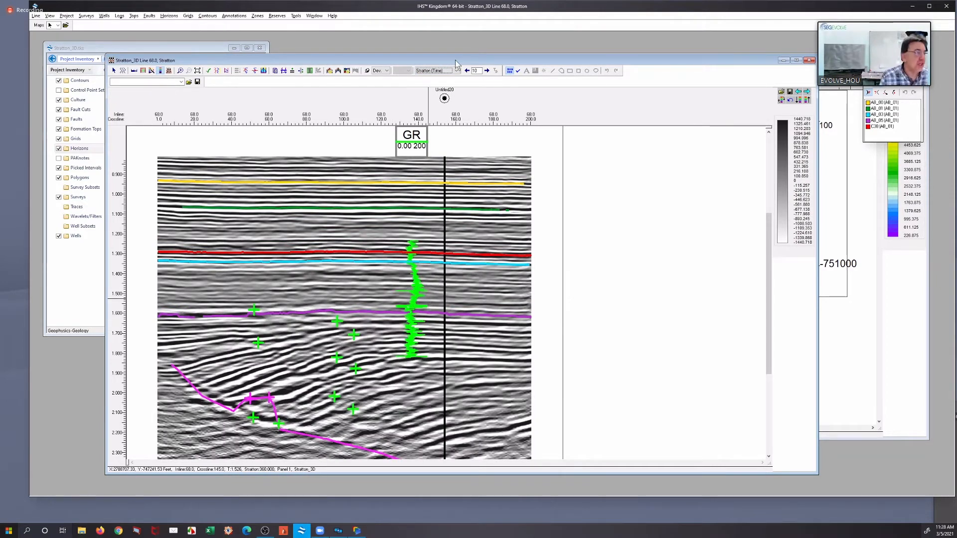
click(439, 72)
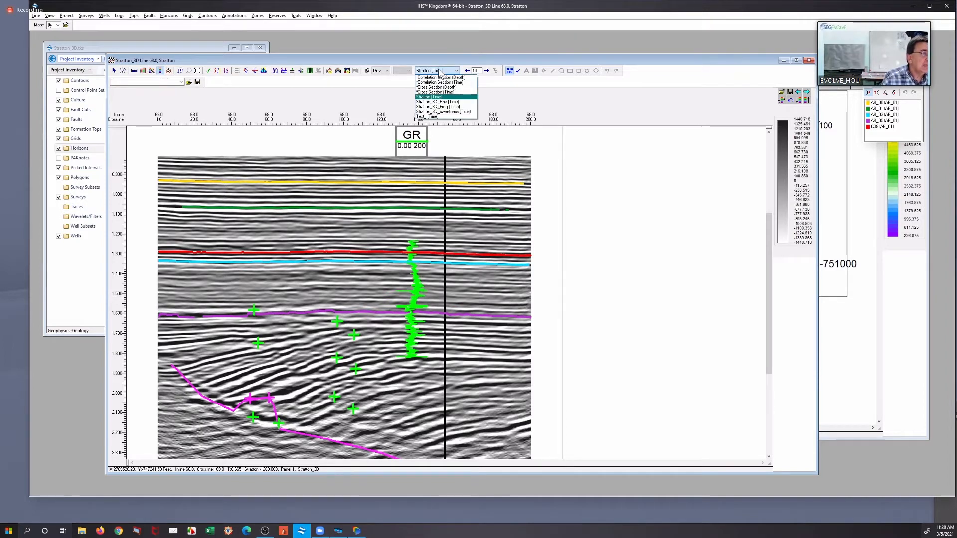
click(447, 102)
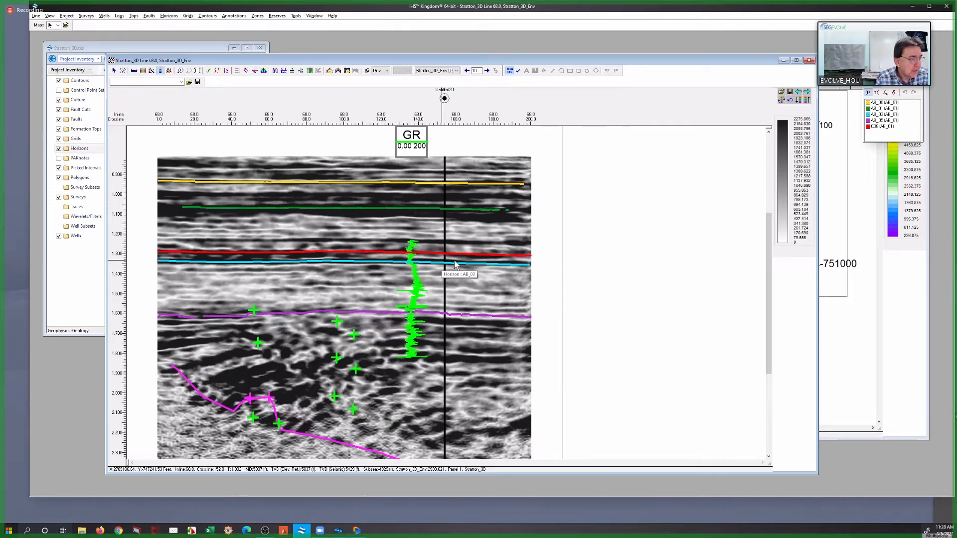
click(436, 71)
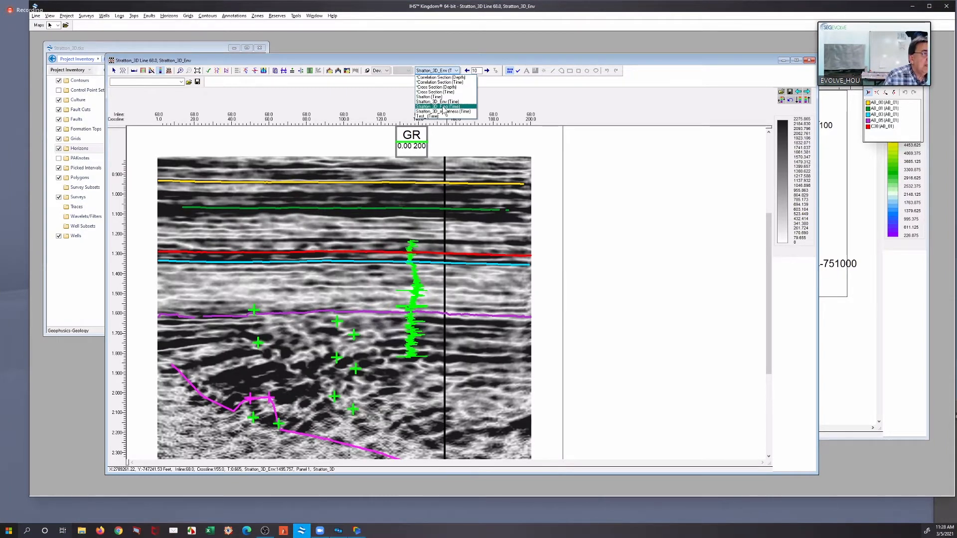
click(442, 107)
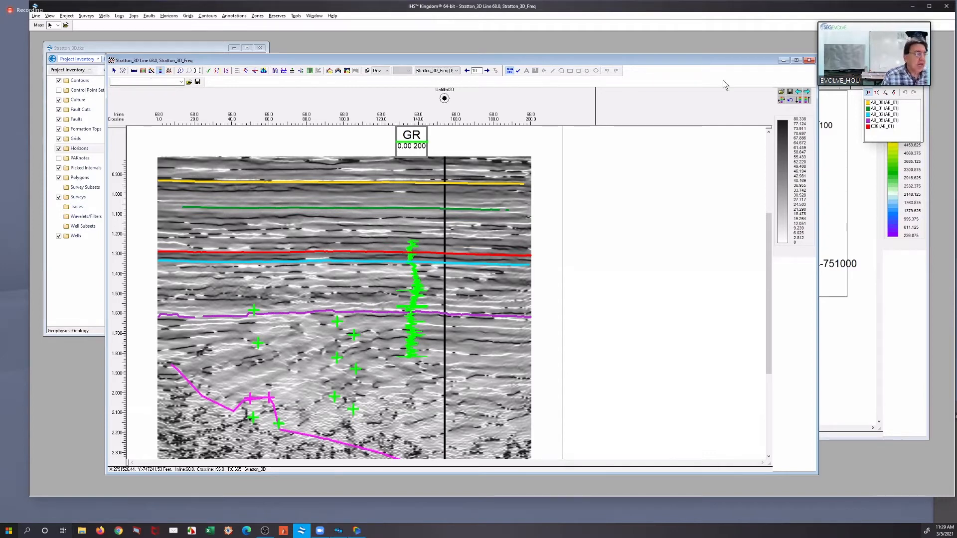
click(436, 72)
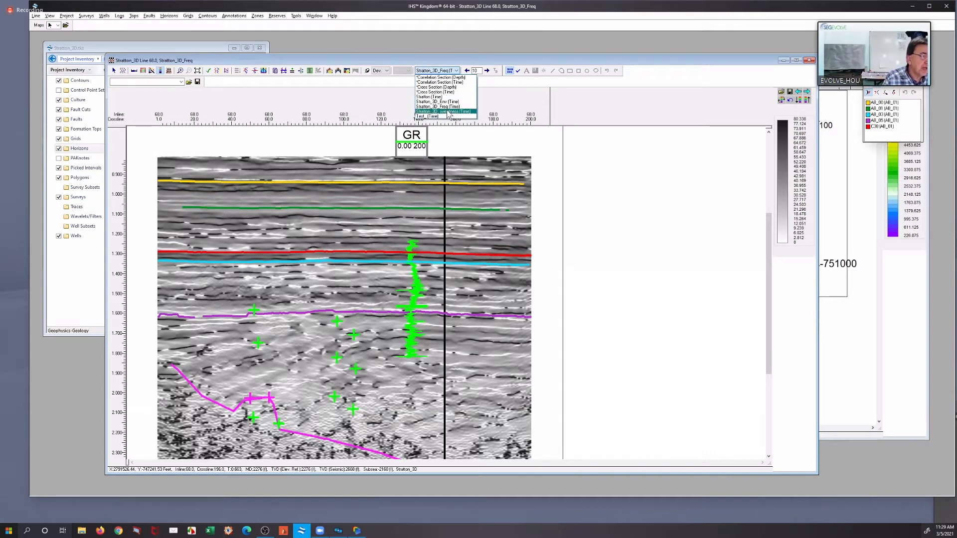
click(448, 111)
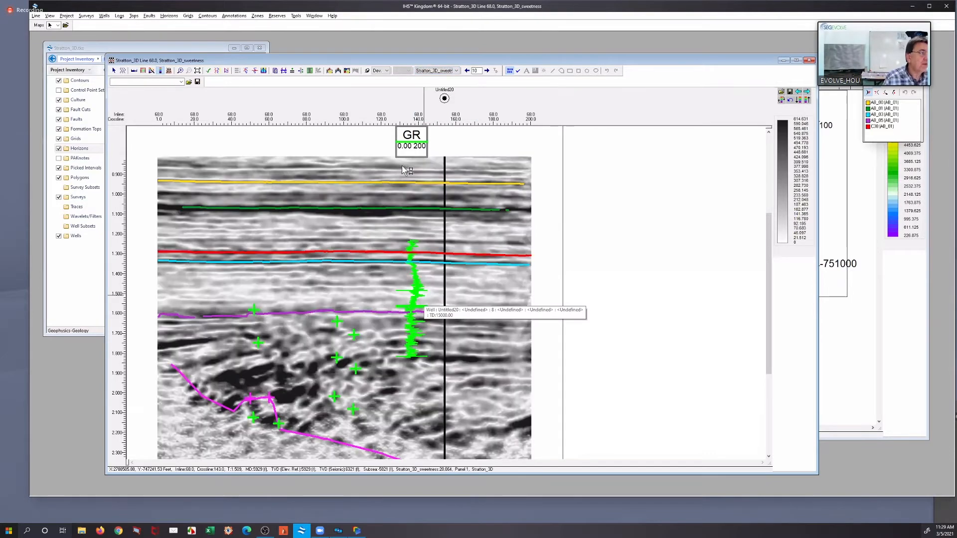
Examine the sweetness response around the GR log near horizon AB_05, up close and across the wider section
click(181, 70)
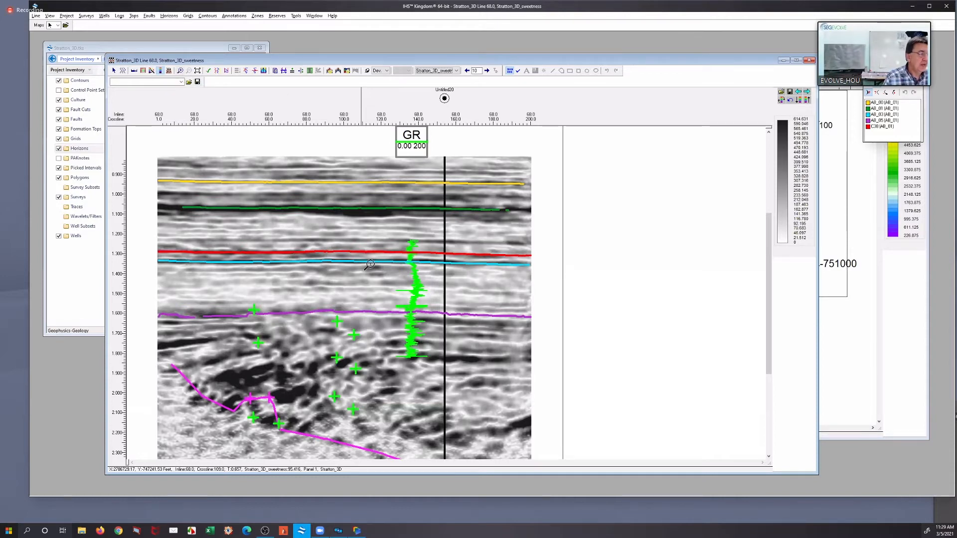
drag(370, 264, 497, 343)
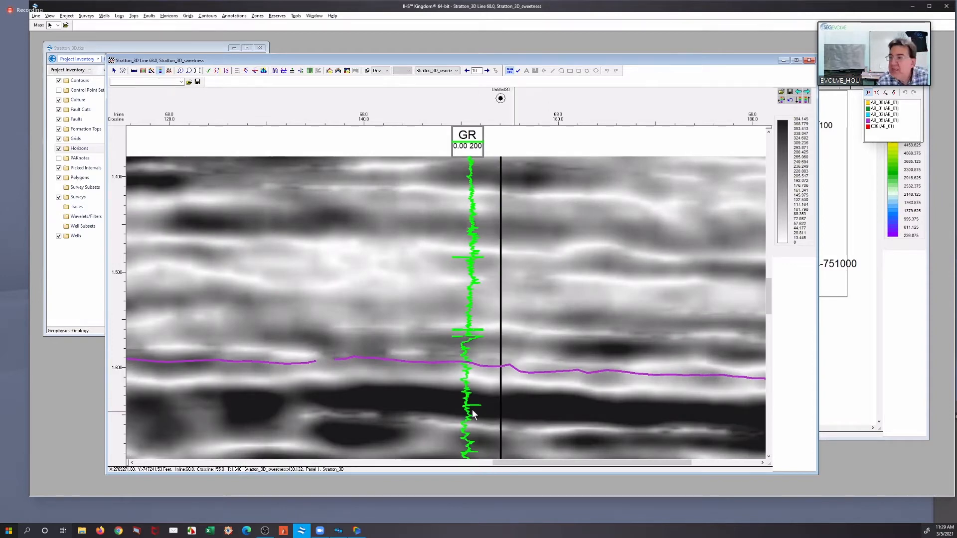
mouse_move(478, 399)
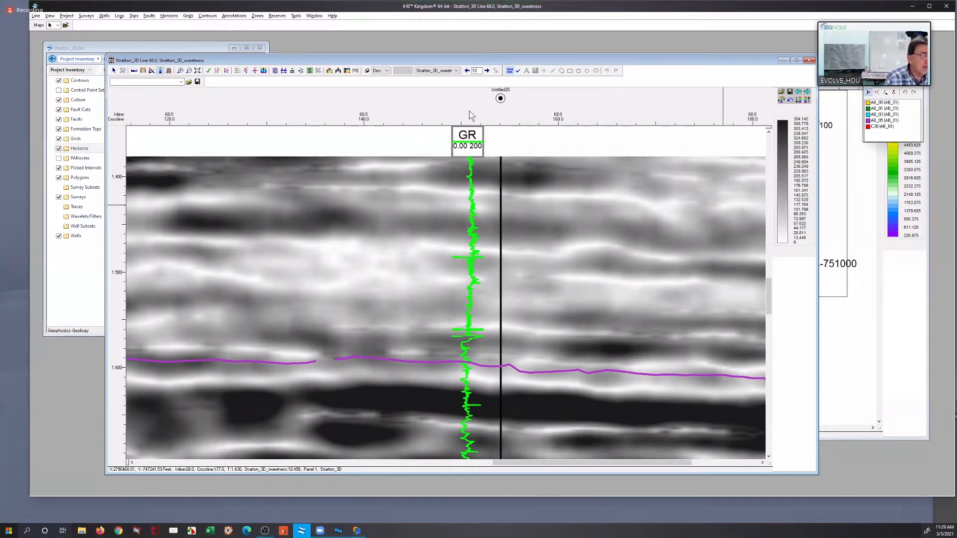
scroll(558, 264, down, 1)
scroll(554, 262, down, 1)
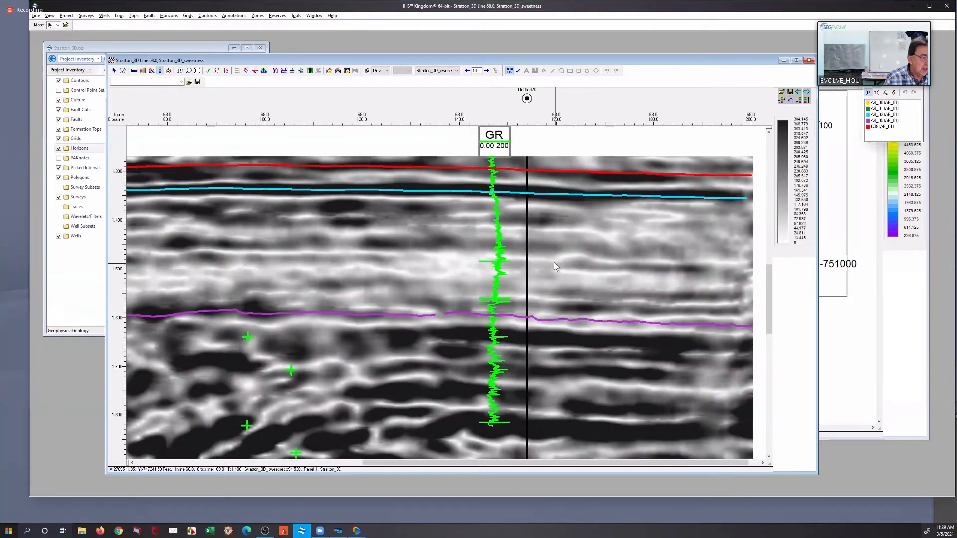
scroll(555, 269, down, 1)
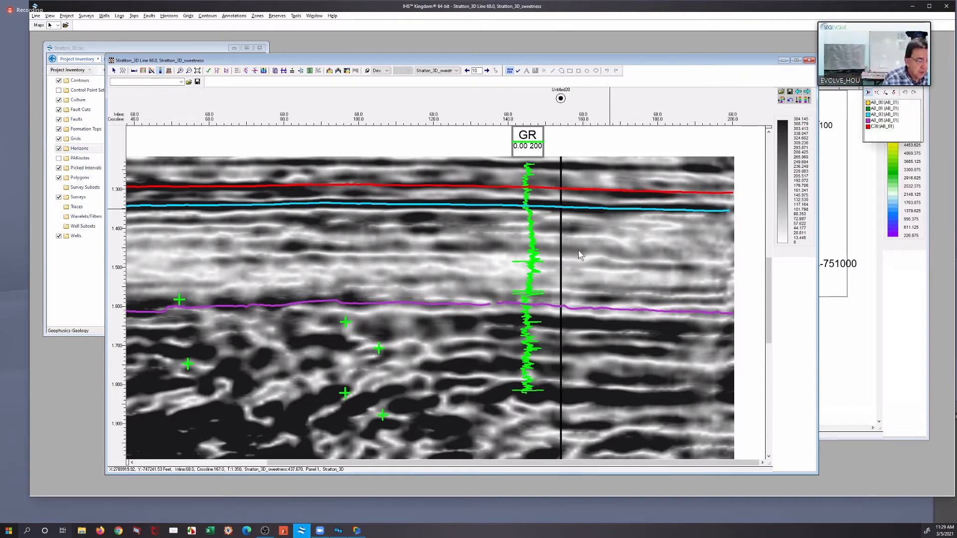
scroll(587, 208, down, 1)
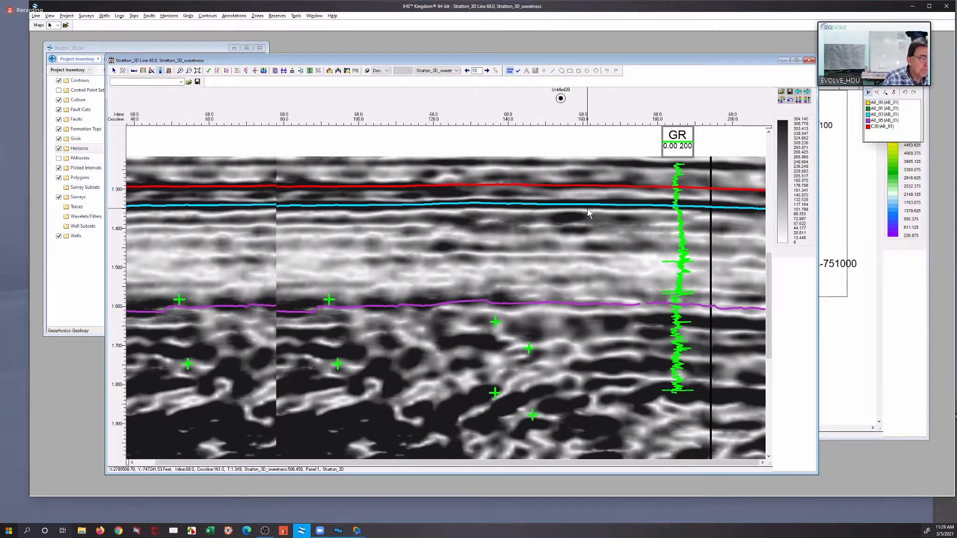
scroll(585, 205, down, 1)
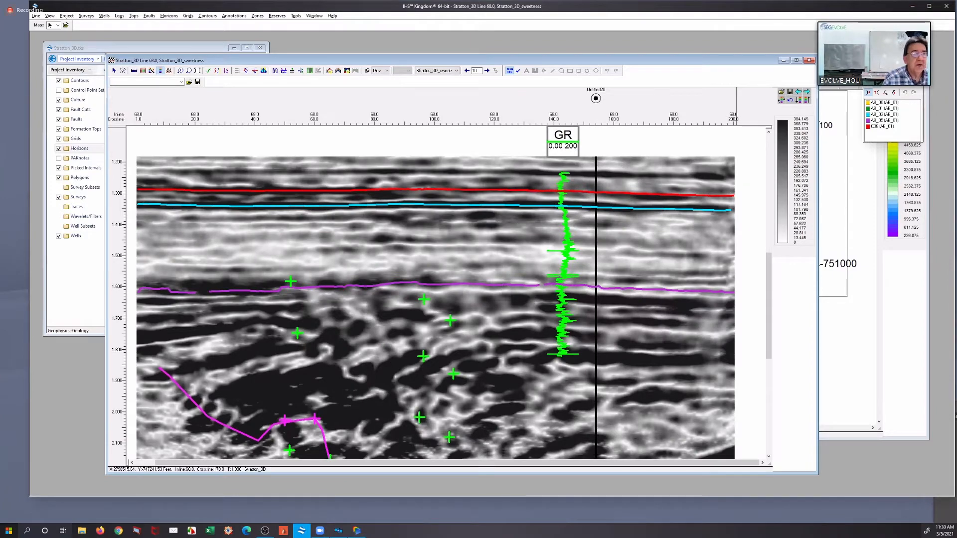
Start a horizon data type extraction from the AB_03 map and select horizons AB_03, AB_05 and C38
click(842, 96)
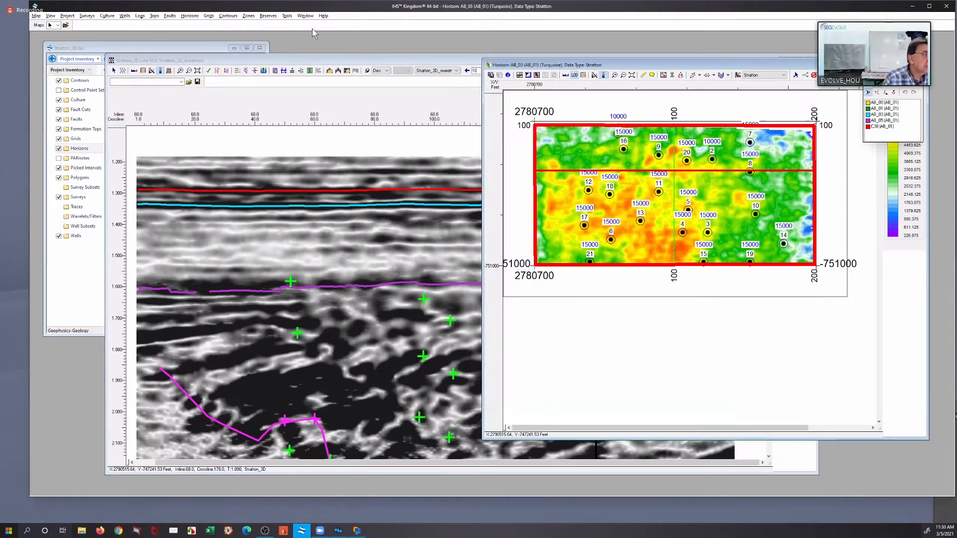
click(189, 16)
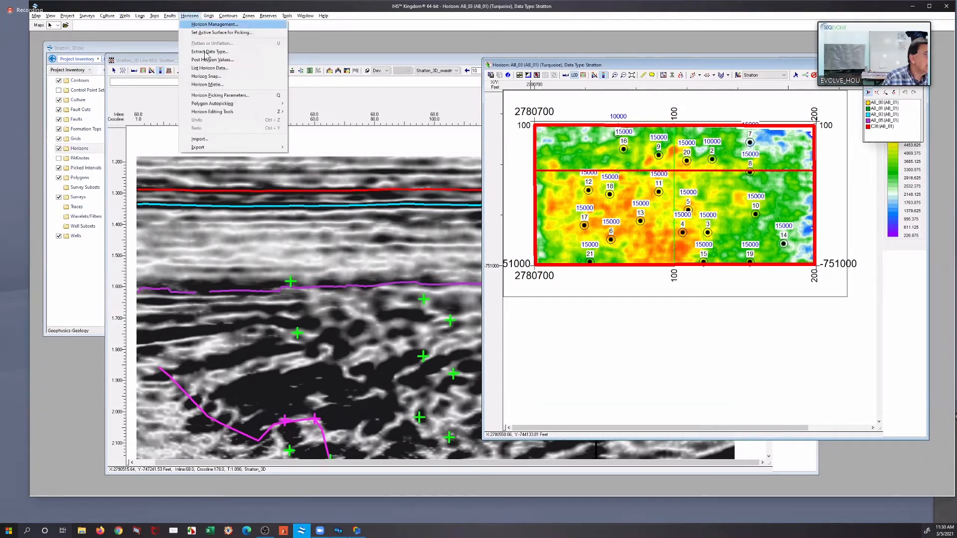
click(206, 52)
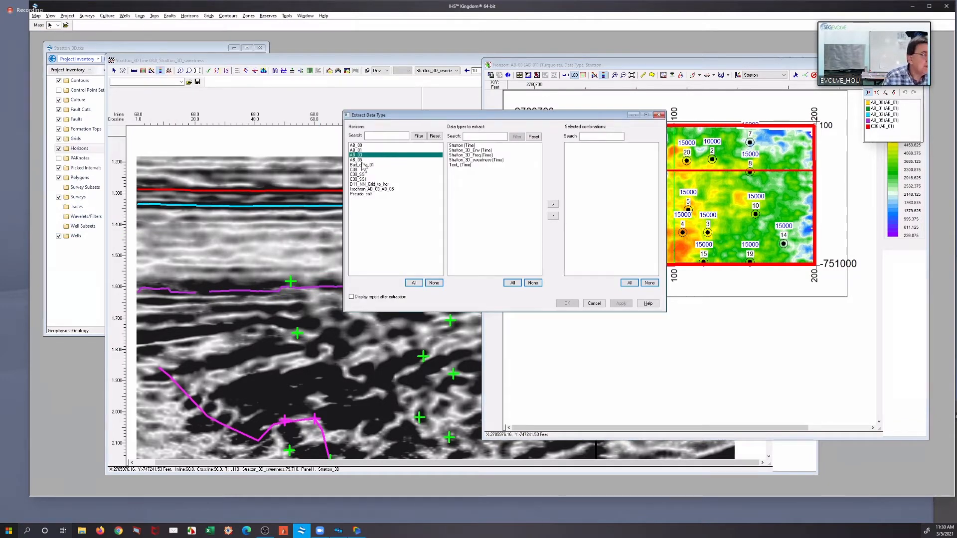
ctrl+click(359, 160)
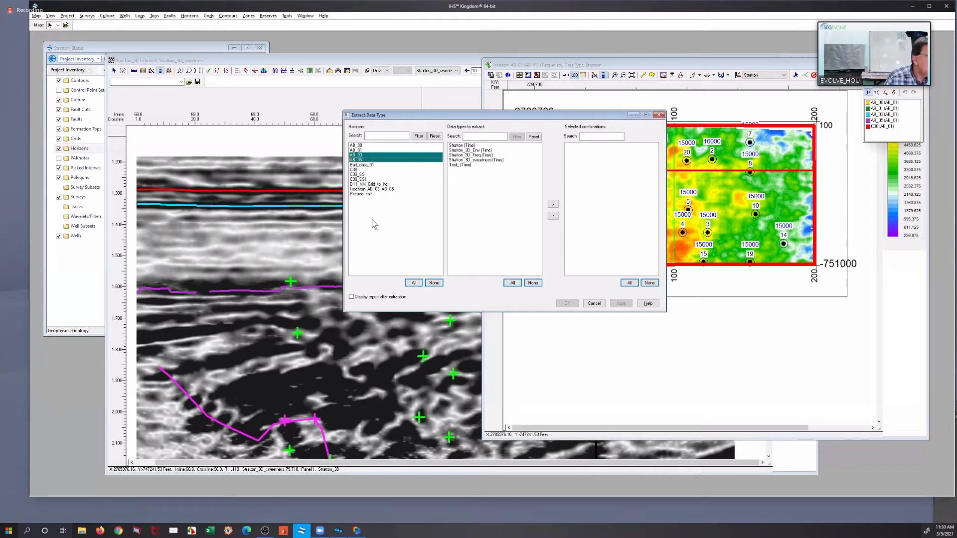
ctrl+click(356, 170)
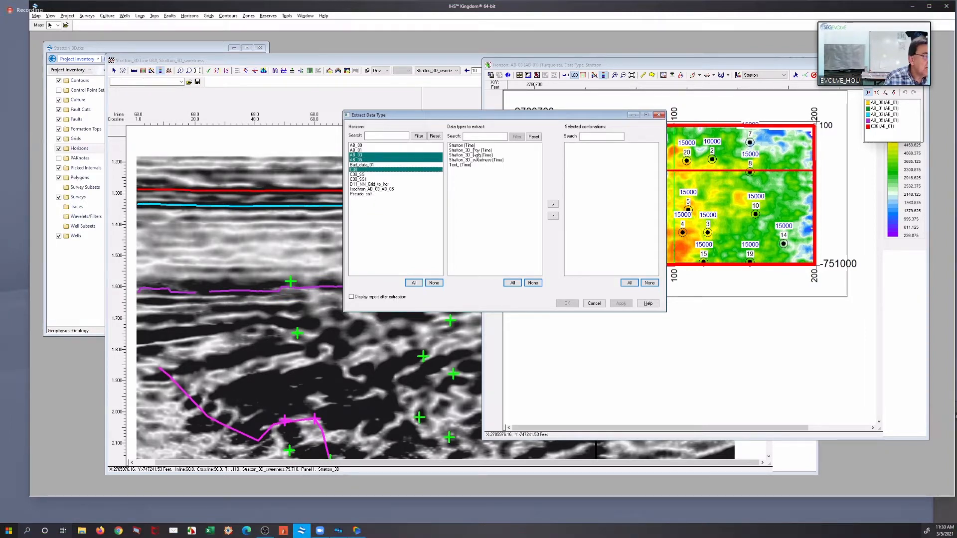
Extract Stratton_3D_Env, Stratton_3D_Freq and Stratton_3D_sweetness along the selected horizons, and move the extraction dialog off the map
click(473, 150)
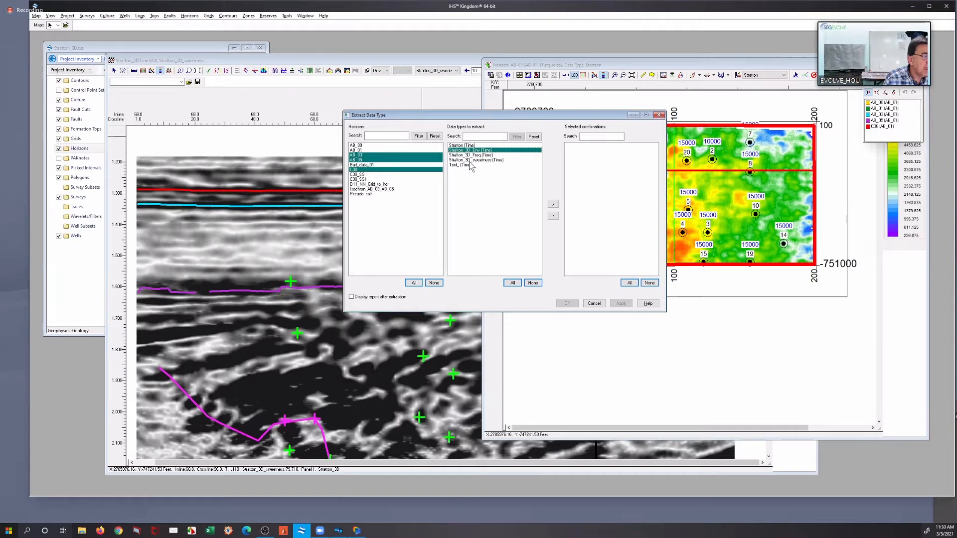
shift+click(471, 160)
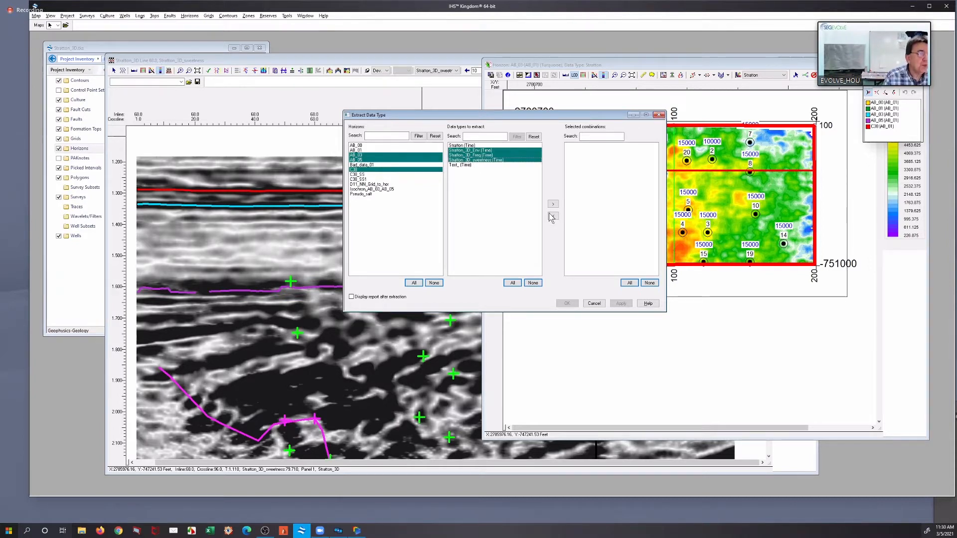
click(552, 204)
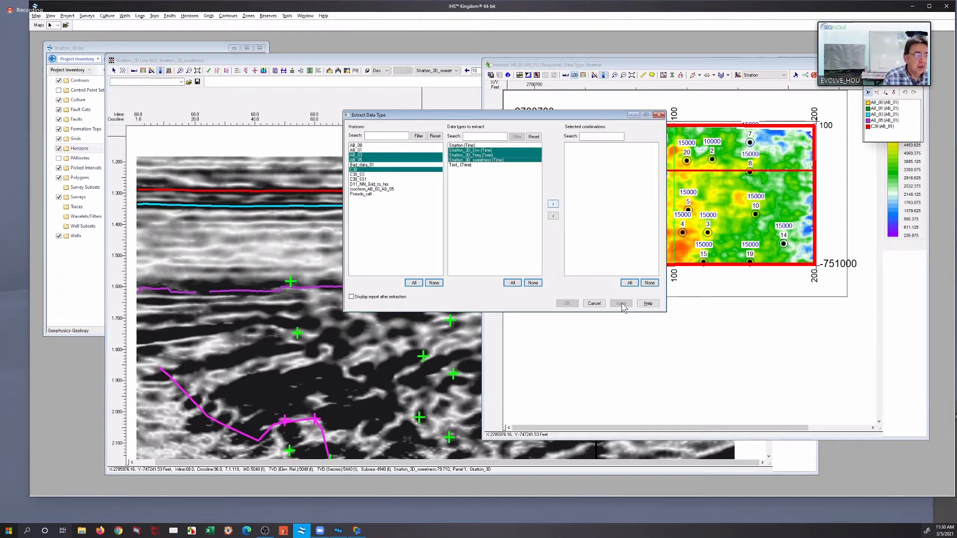
click(621, 304)
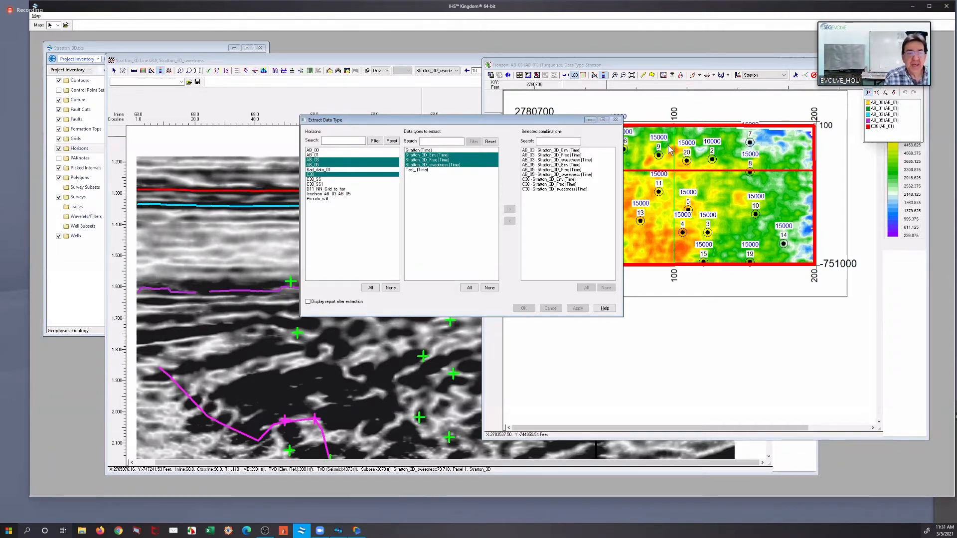
drag(425, 120, 817, 177)
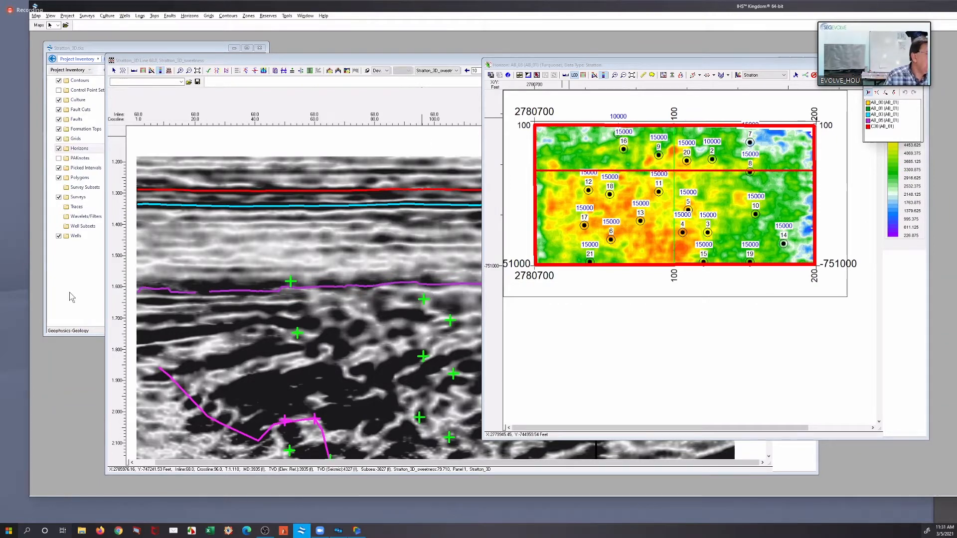
Open the Time map of horizon AB_05 from the project's horizon inventory
click(103, 162)
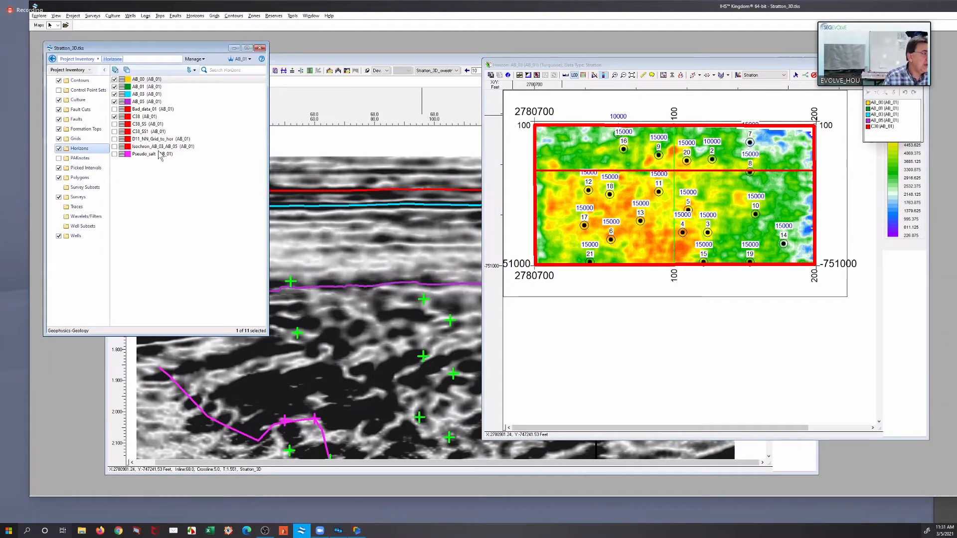
click(148, 87)
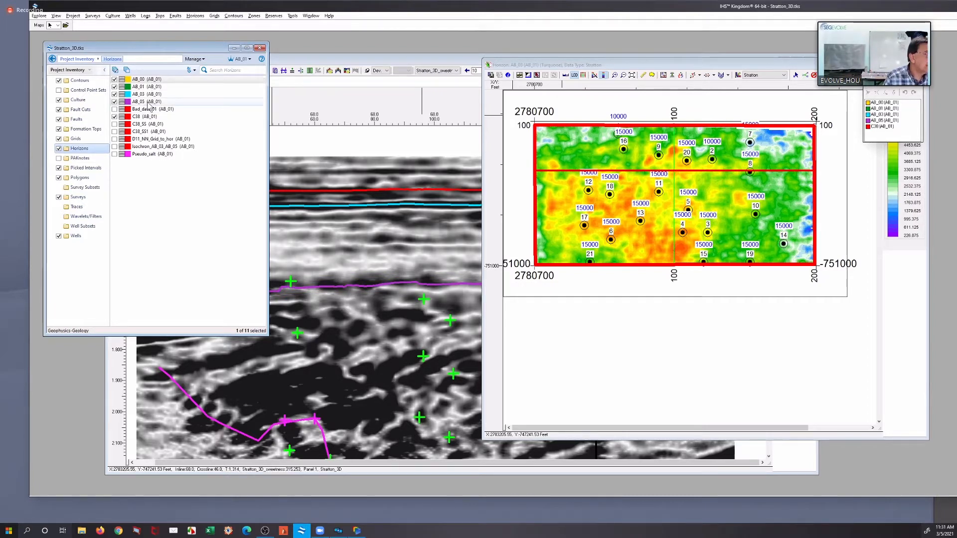
double_click(149, 103)
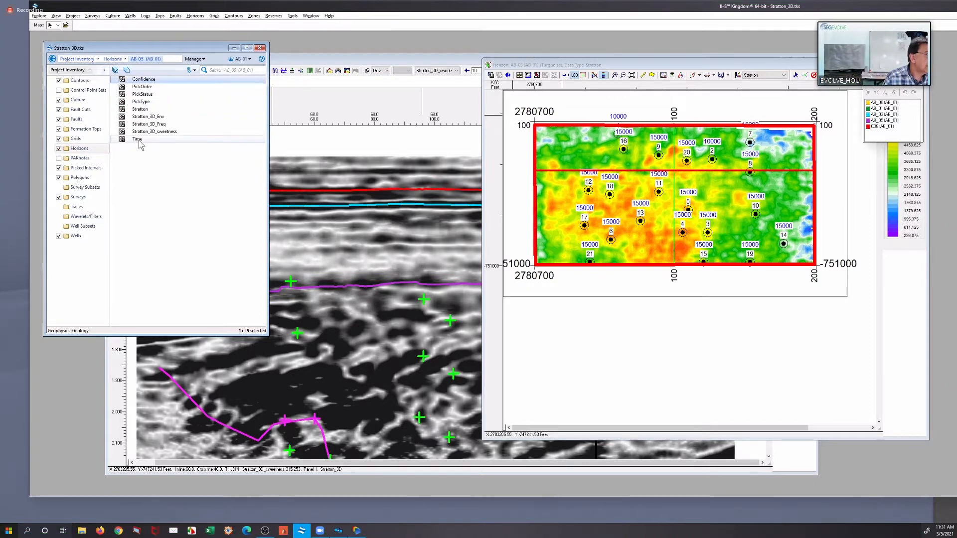
double_click(138, 139)
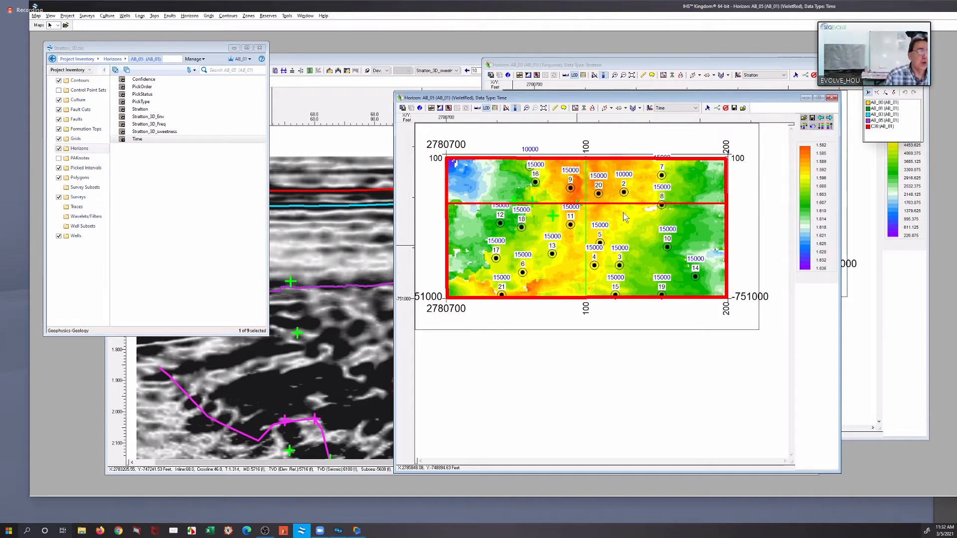
Display Stratton_3D_Env on the AB_05 map and set its color bar end value to 0
click(673, 110)
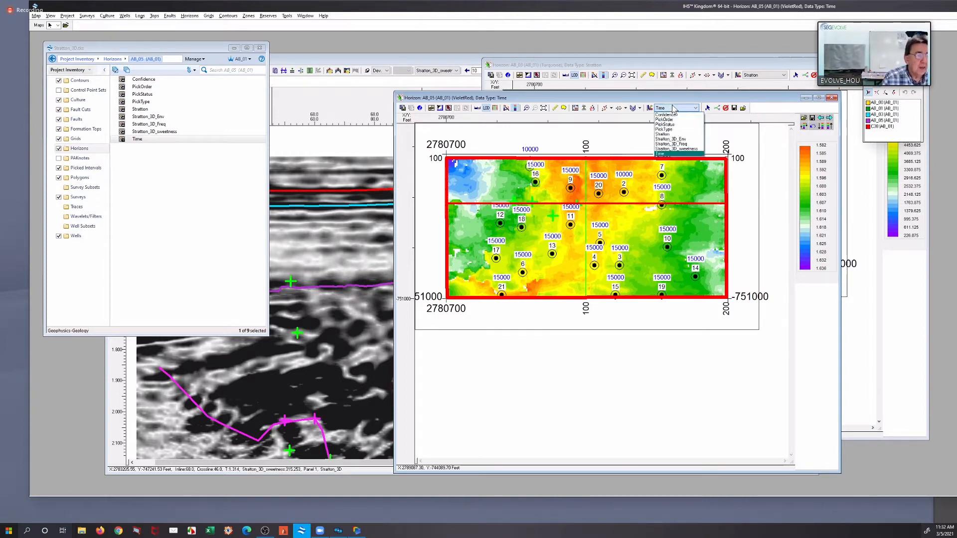
click(686, 141)
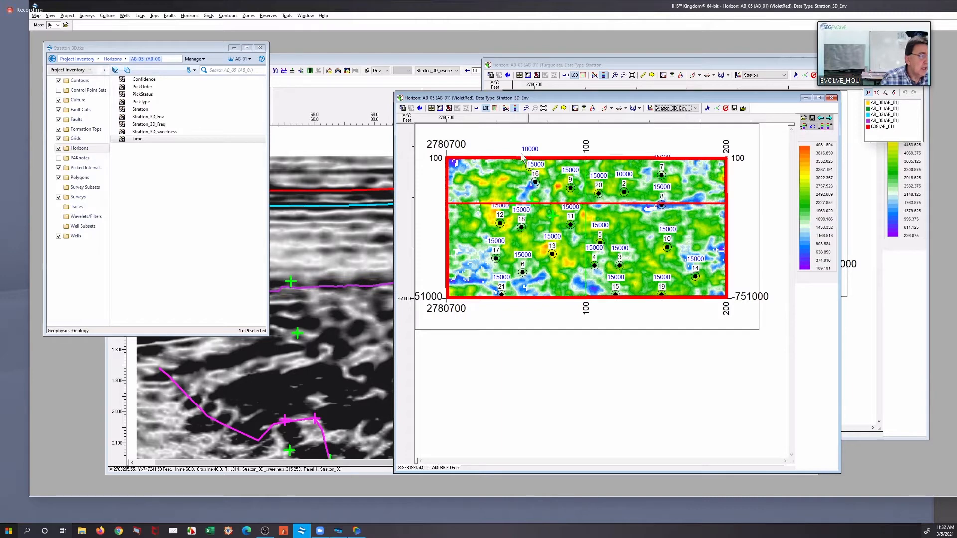
click(507, 109)
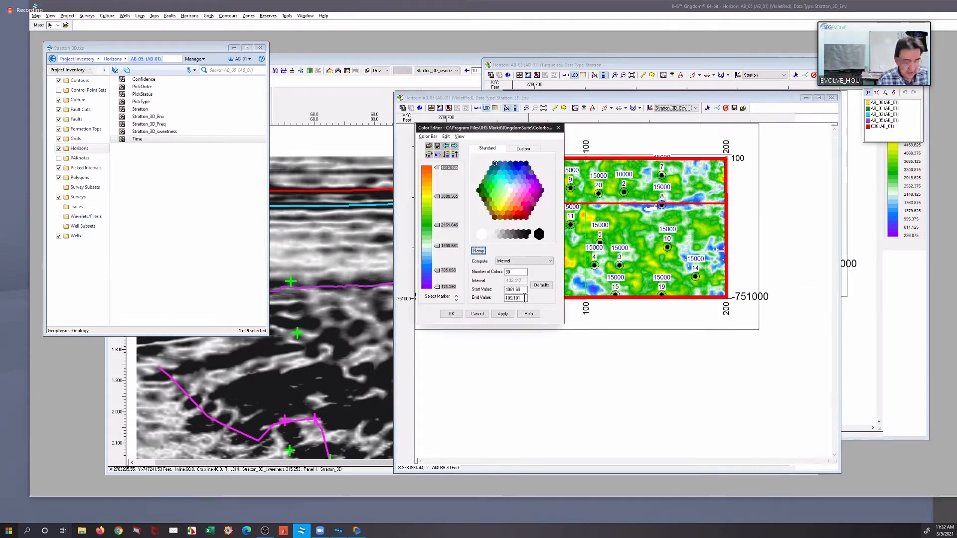
drag(522, 298, 493, 297)
text(0)
click(504, 314)
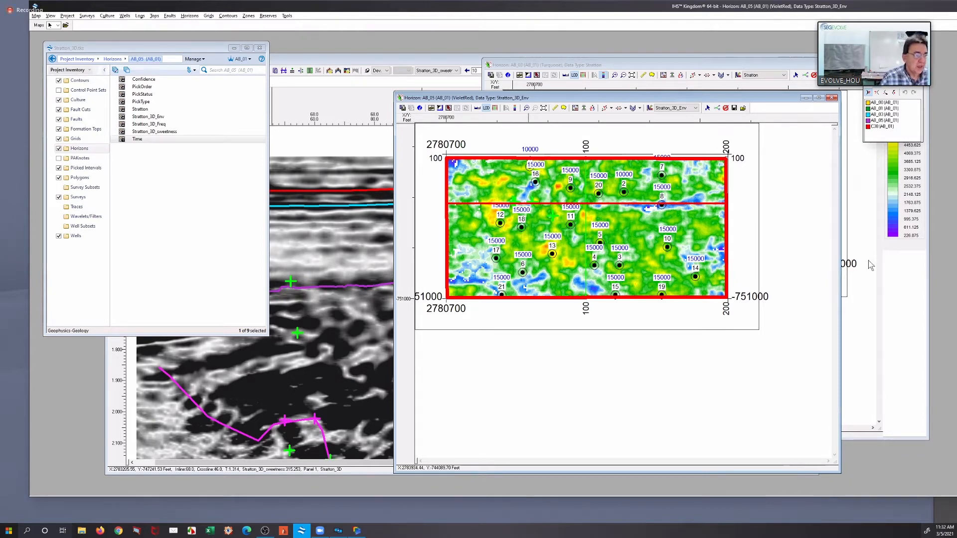
Display Stratton_3D_Freq on the AB_05 map and set its color bar start value to 50
click(668, 108)
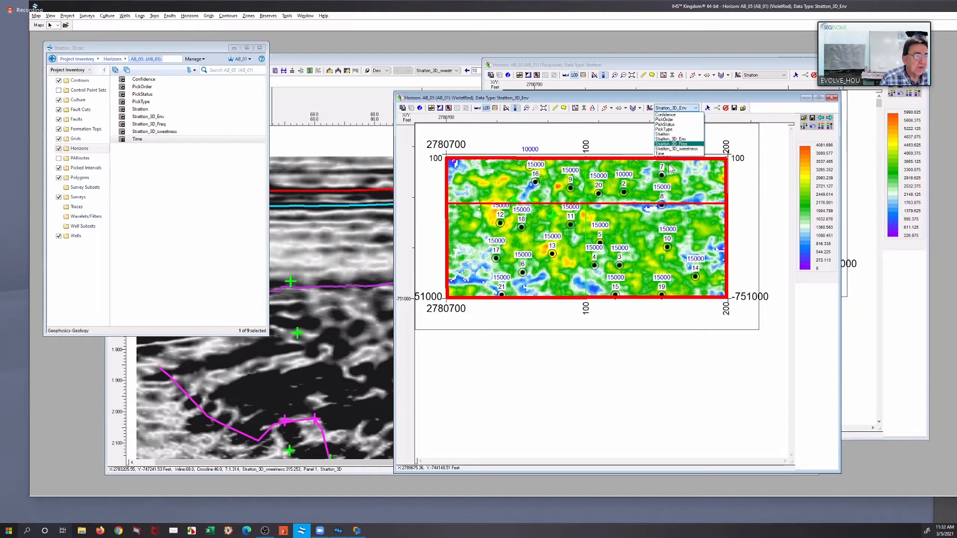
click(677, 144)
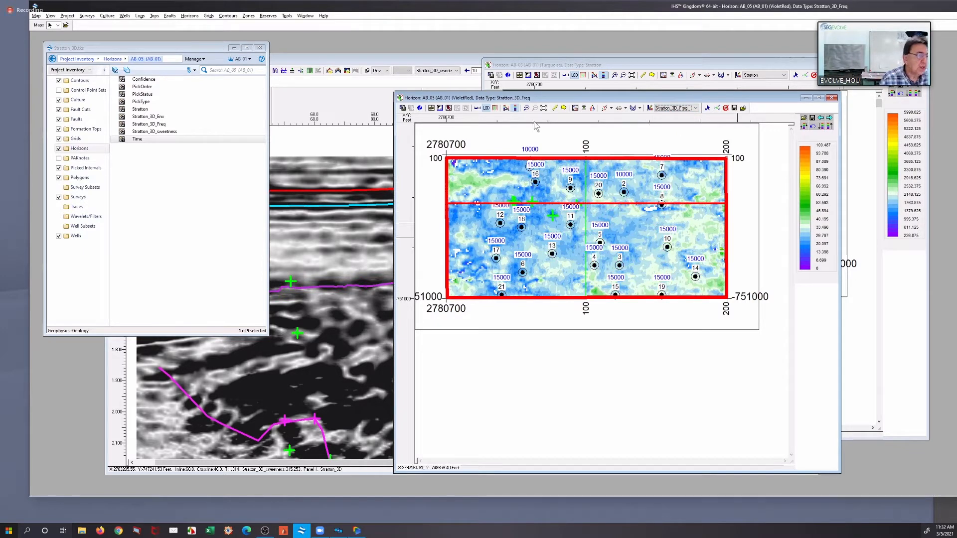
click(506, 108)
click(510, 107)
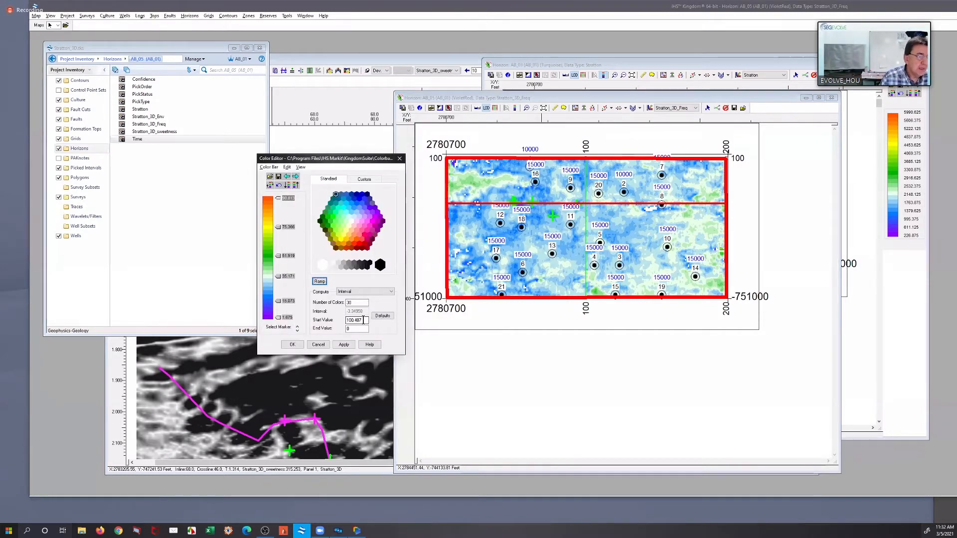
drag(363, 320, 346, 321)
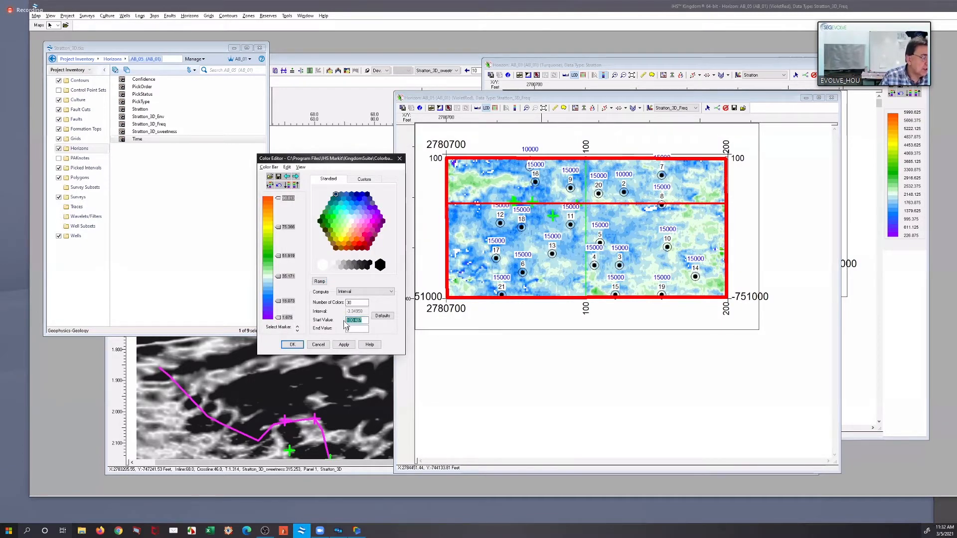
text(50)
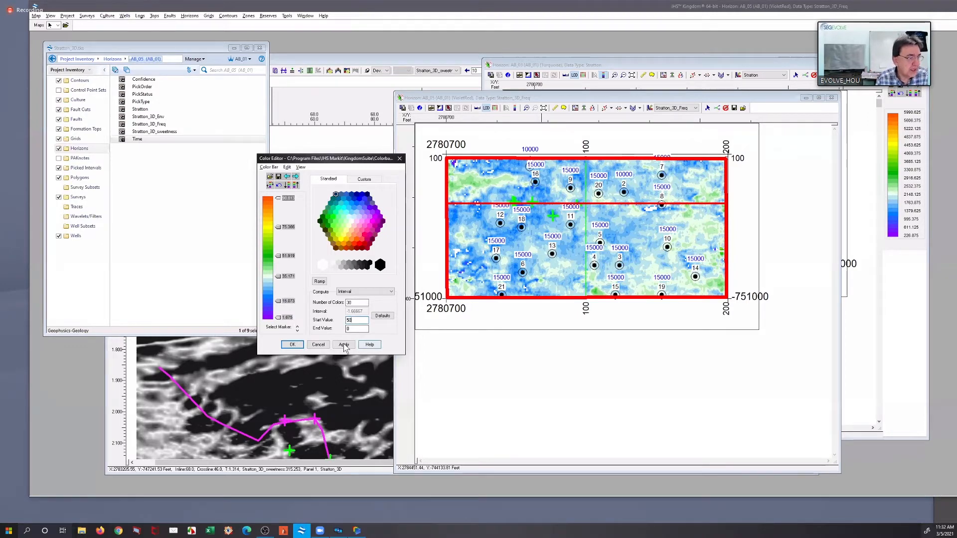
click(344, 345)
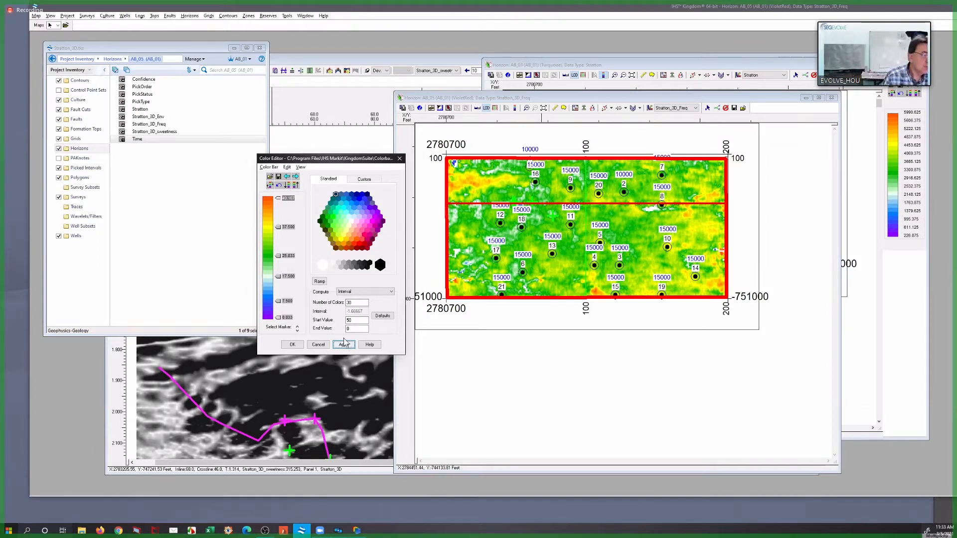
click(299, 344)
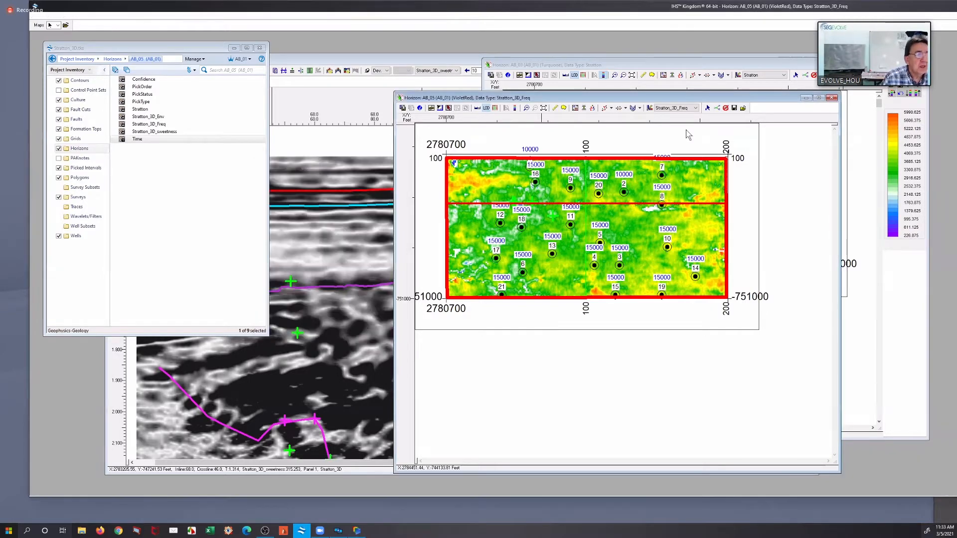
Display Stratton_3D_sweetness on the AB_05 map and arrange the AB_03 and AB_05 maps side by side
click(672, 108)
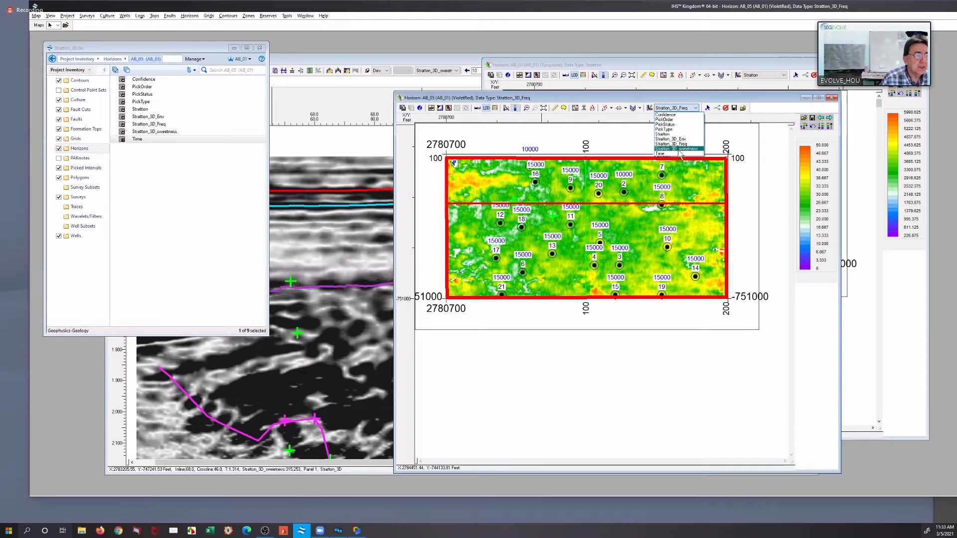
click(678, 149)
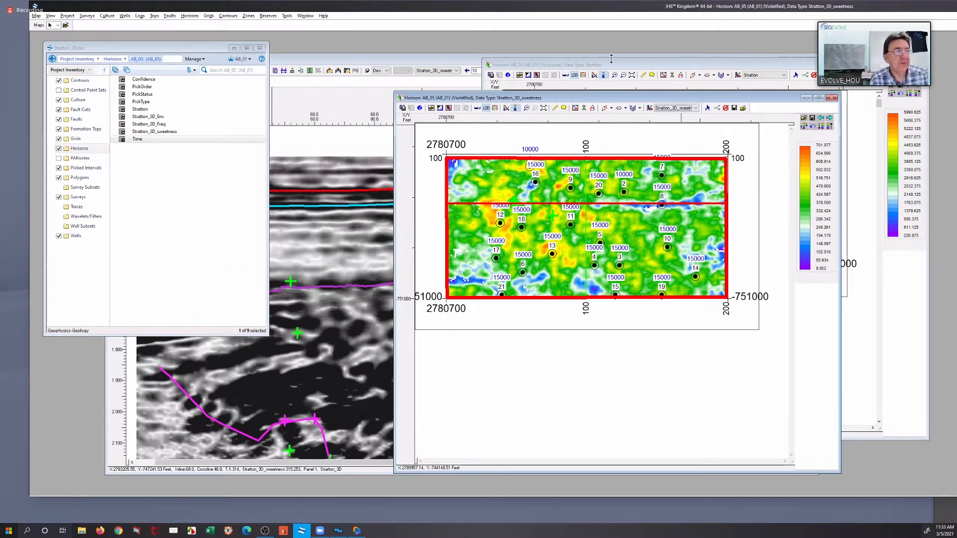
drag(598, 98, 824, 62)
click(597, 70)
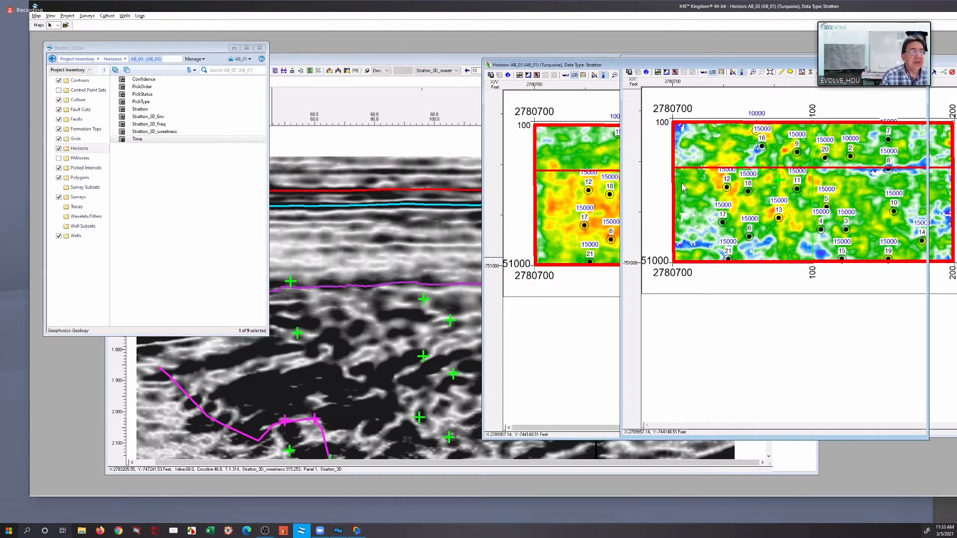
drag(598, 65, 283, 61)
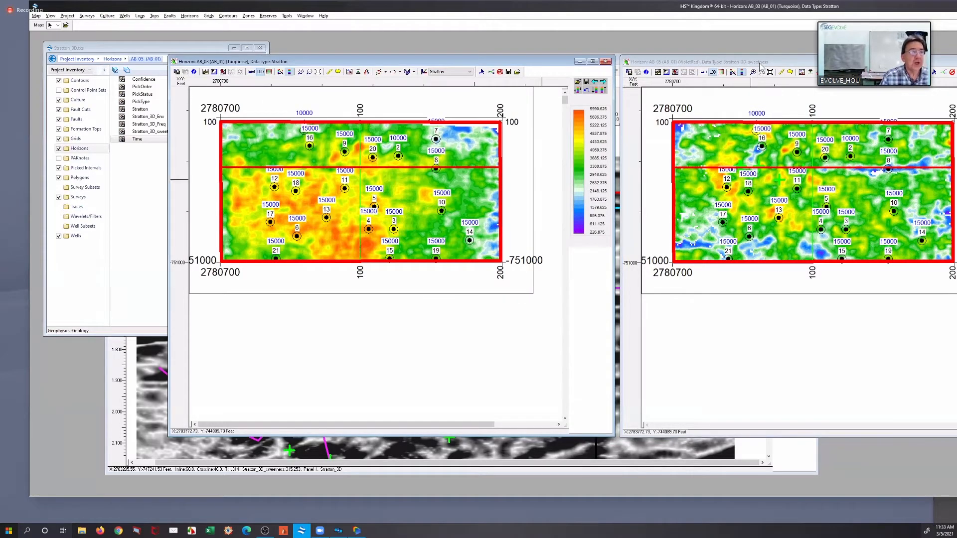
drag(847, 62, 852, 66)
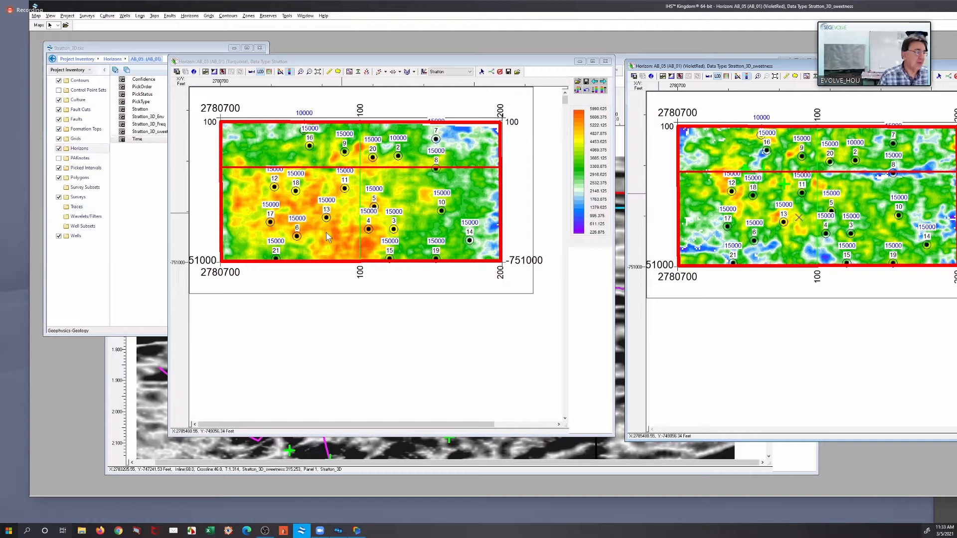
Examine the Line 68.0 sweetness section close up where the GR log crosses horizon AB_05
right_click(343, 213)
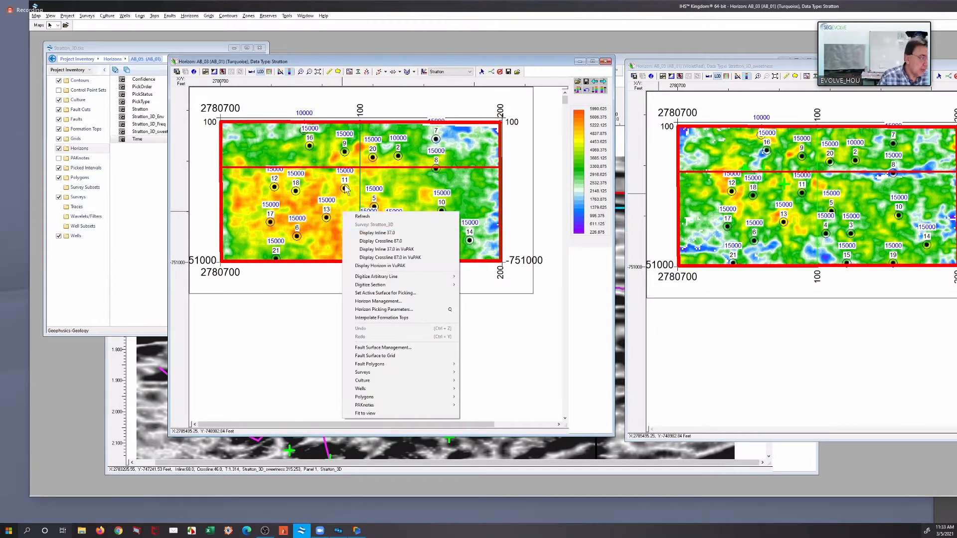
click(619, 105)
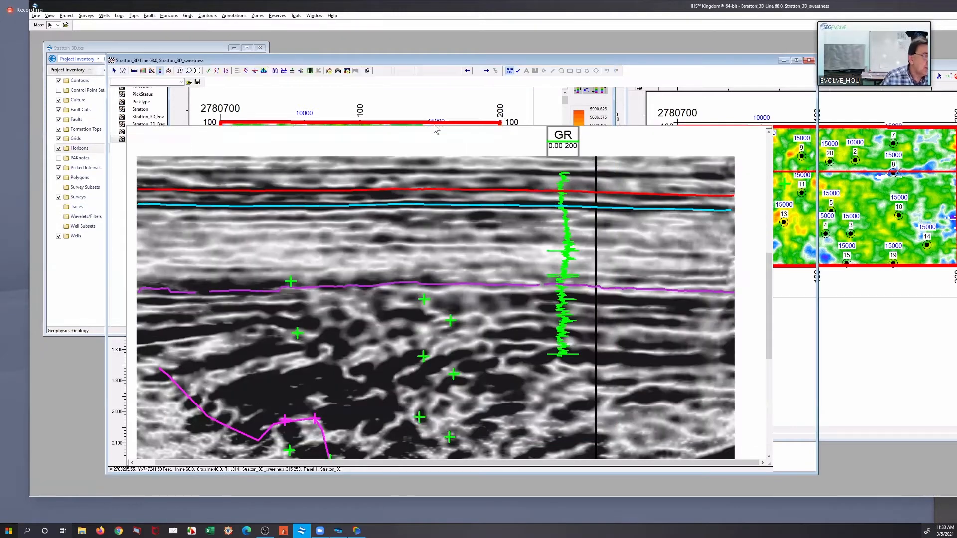
click(181, 70)
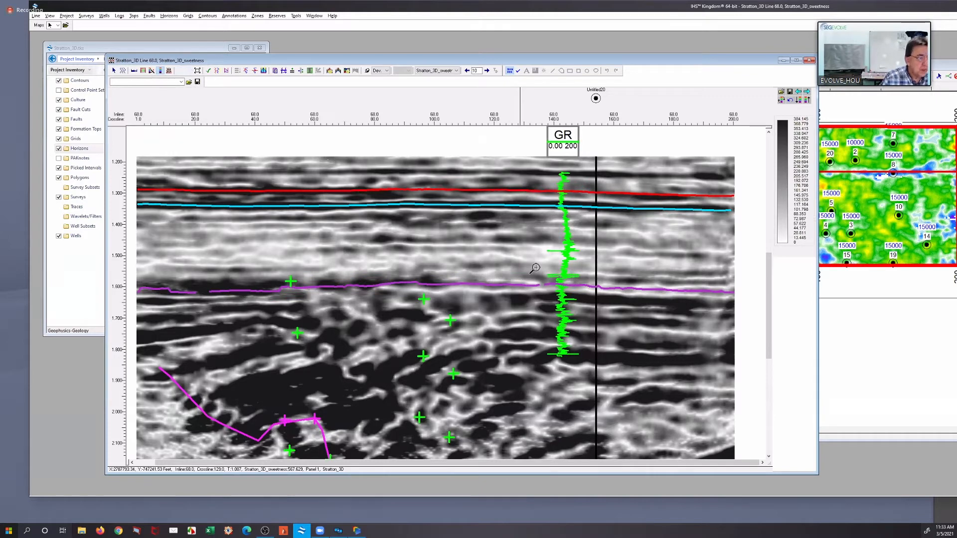
drag(589, 299, 608, 305)
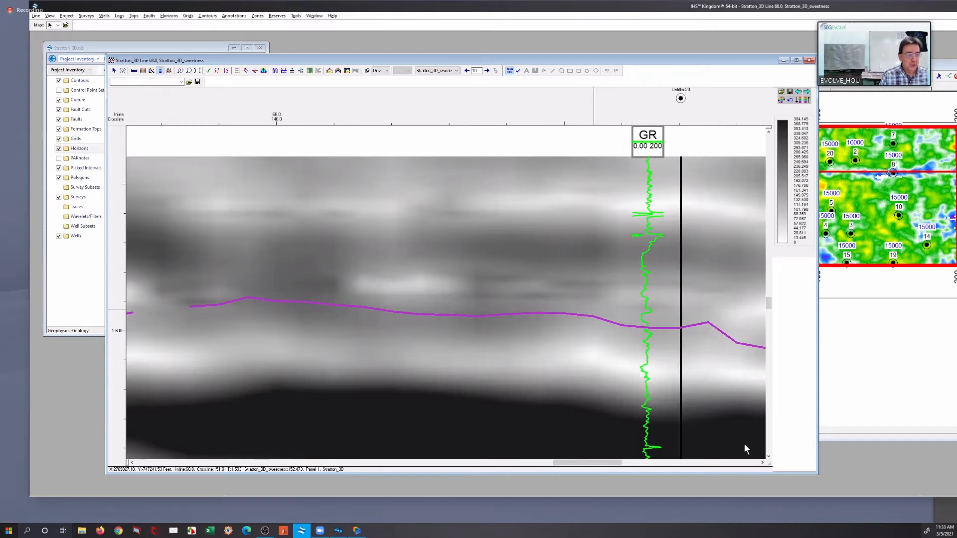
click(769, 456)
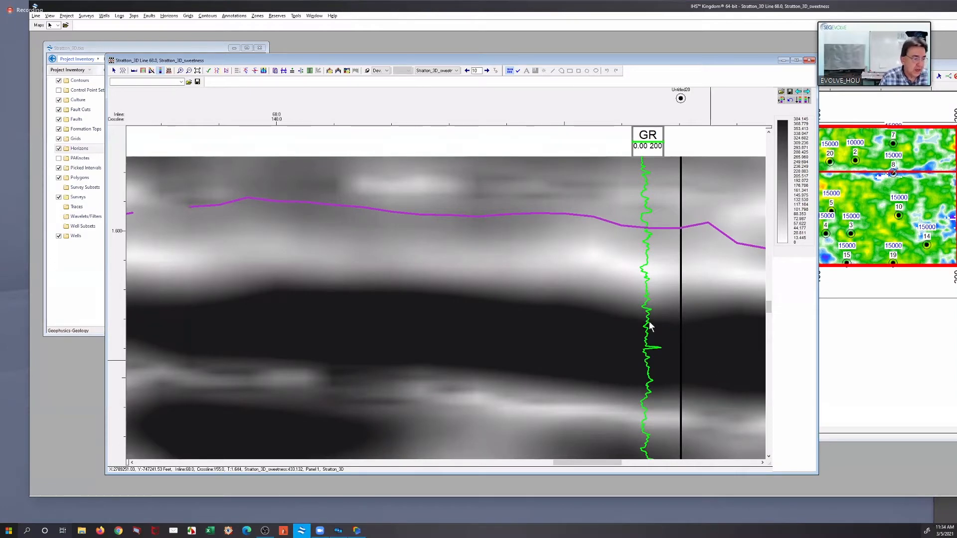
click(764, 463)
click(763, 463)
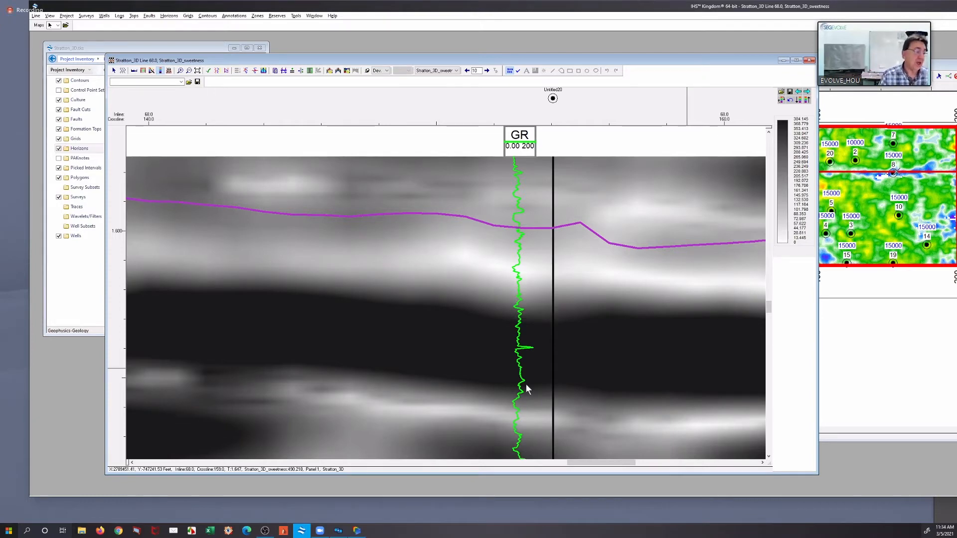
mouse_move(524, 389)
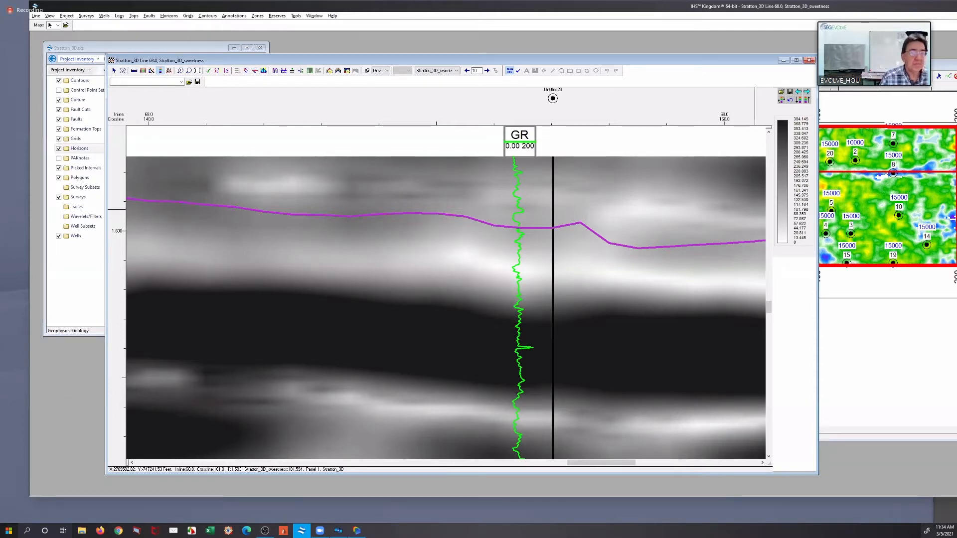
Create a new crossplot from the AB_05 map and choose Stratton_3D horizon AB_05 as its data source
click(847, 66)
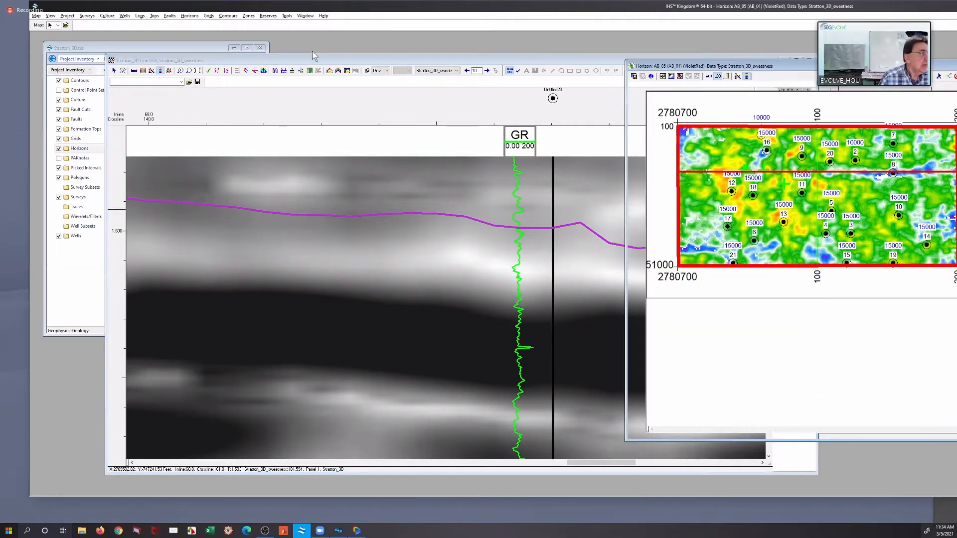
click(288, 17)
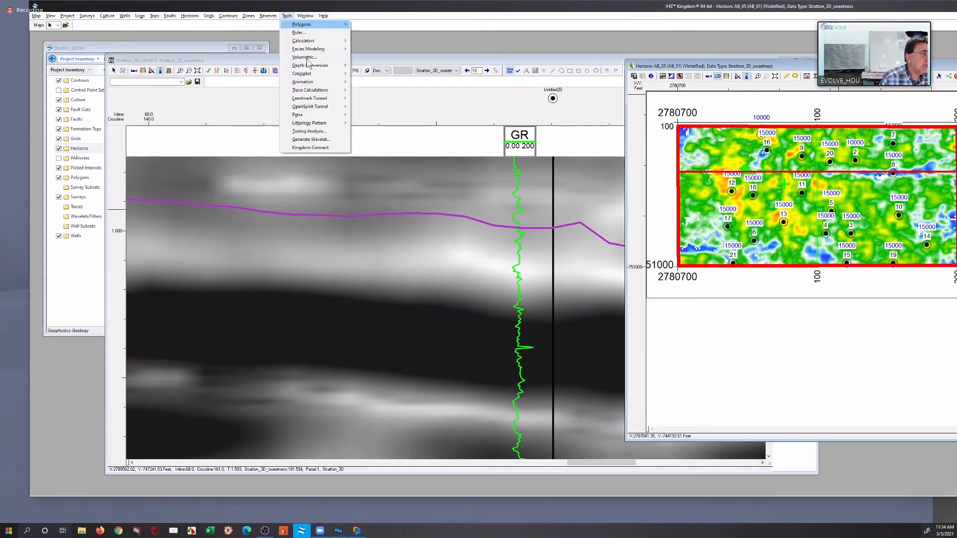
mouse_move(312, 42)
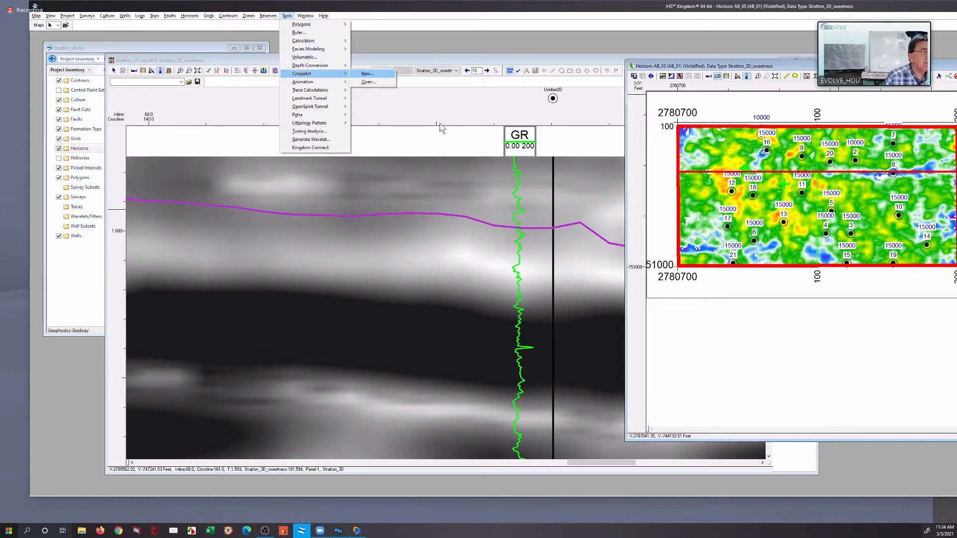
click(682, 242)
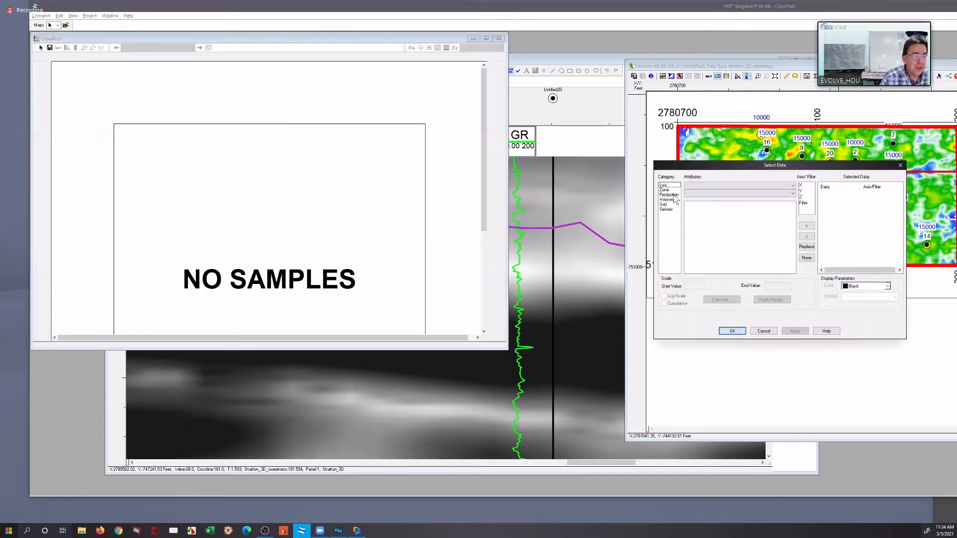
click(675, 199)
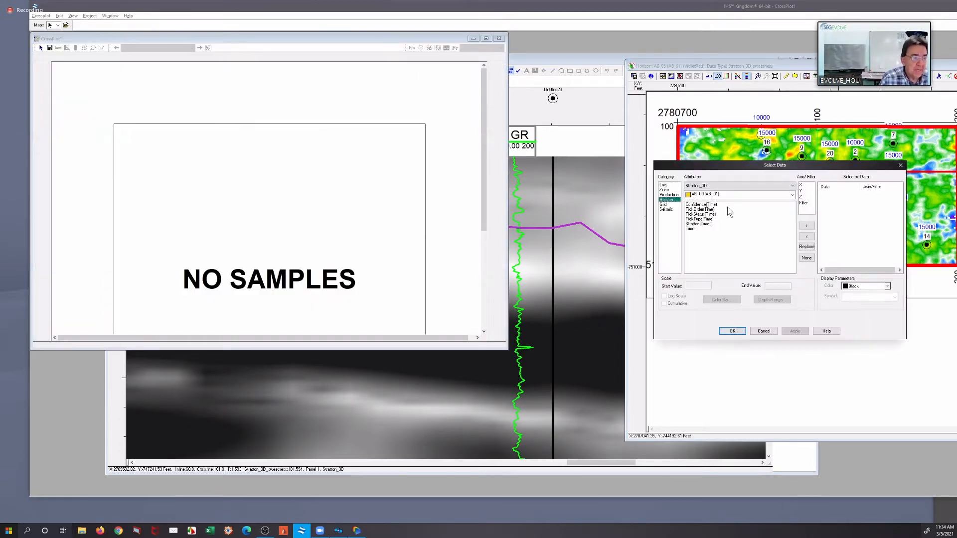
click(723, 195)
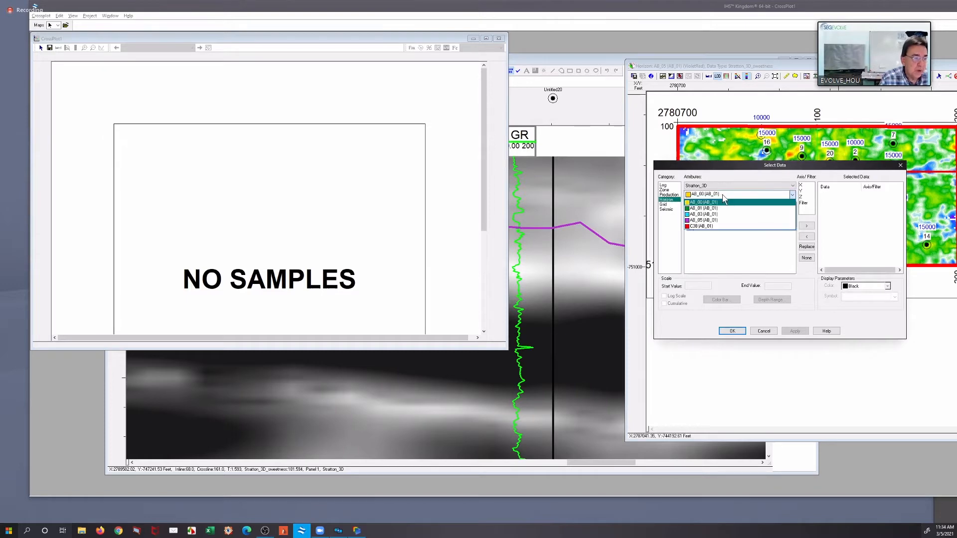
click(720, 220)
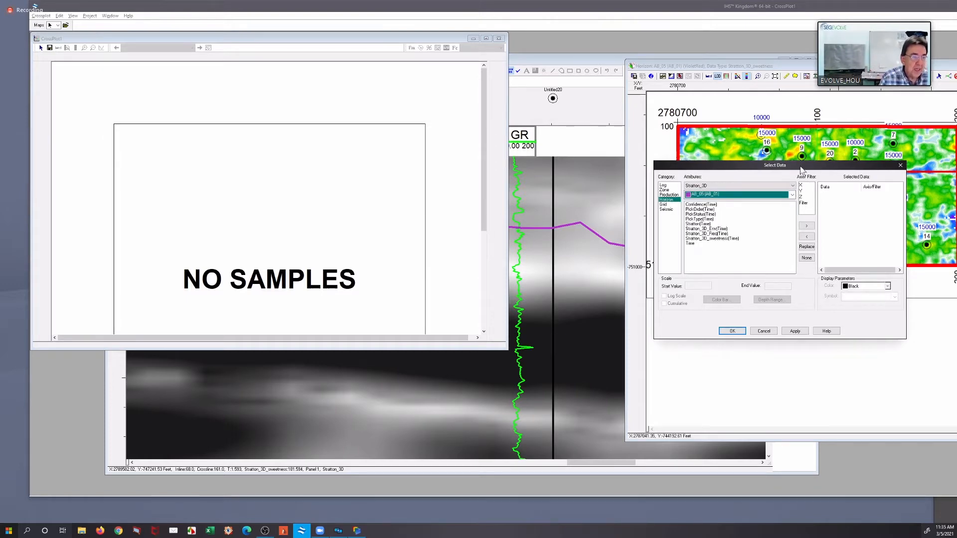
drag(800, 166, 725, 158)
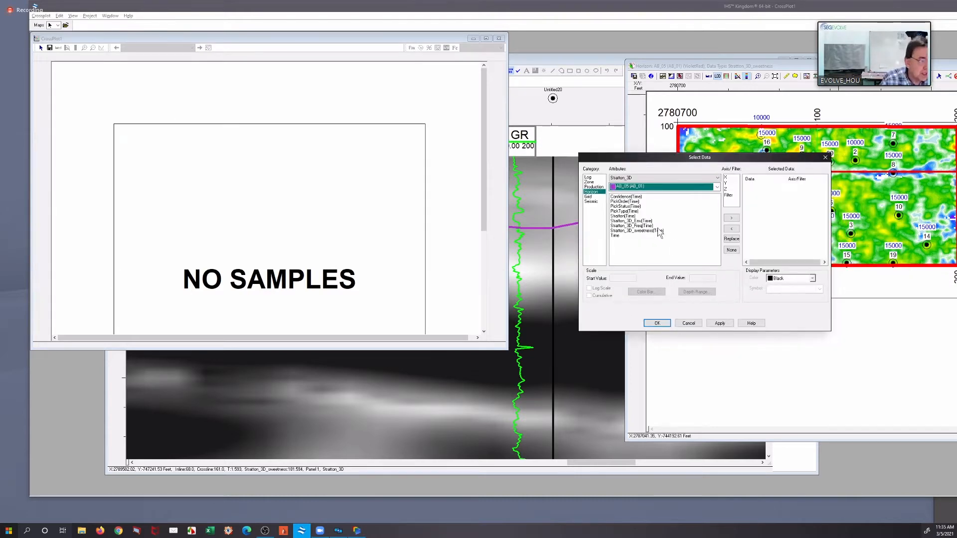
Assign AB_05's Stratton_3D_Freq to the crossplot's X axis and Stratton_3D_Env to its Y axis
click(632, 226)
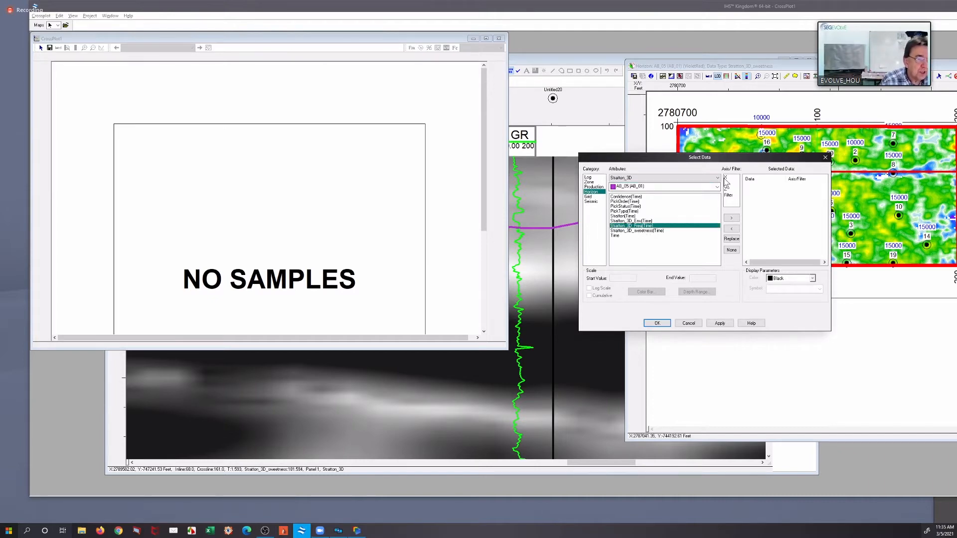
click(726, 177)
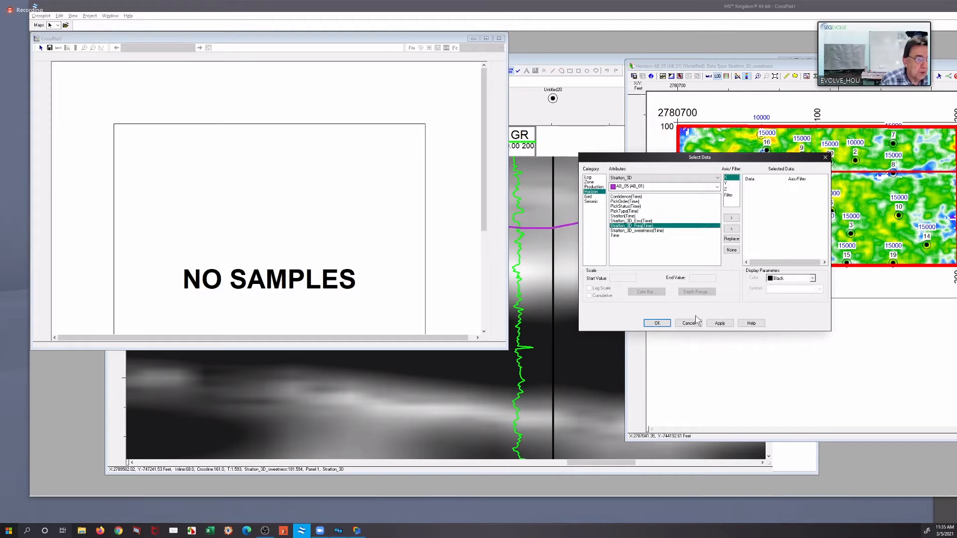
click(732, 219)
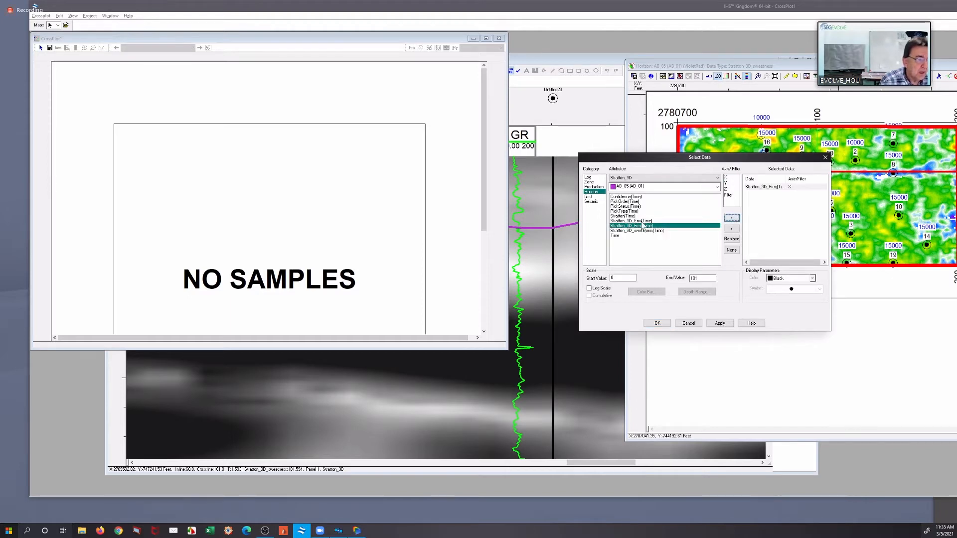
click(644, 221)
click(728, 183)
click(731, 219)
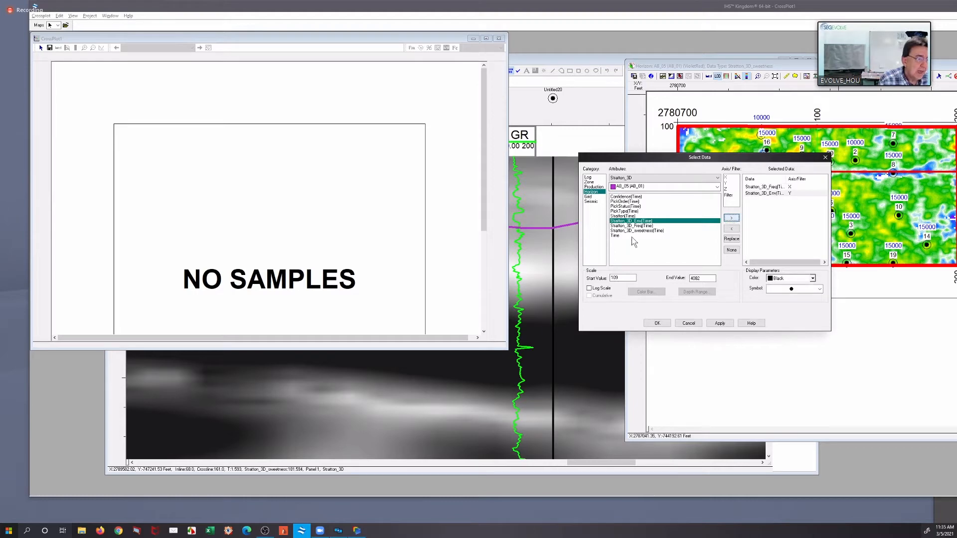
Assign Time to the Z axis and generate the AB_05 crossplot with the selected data
click(727, 189)
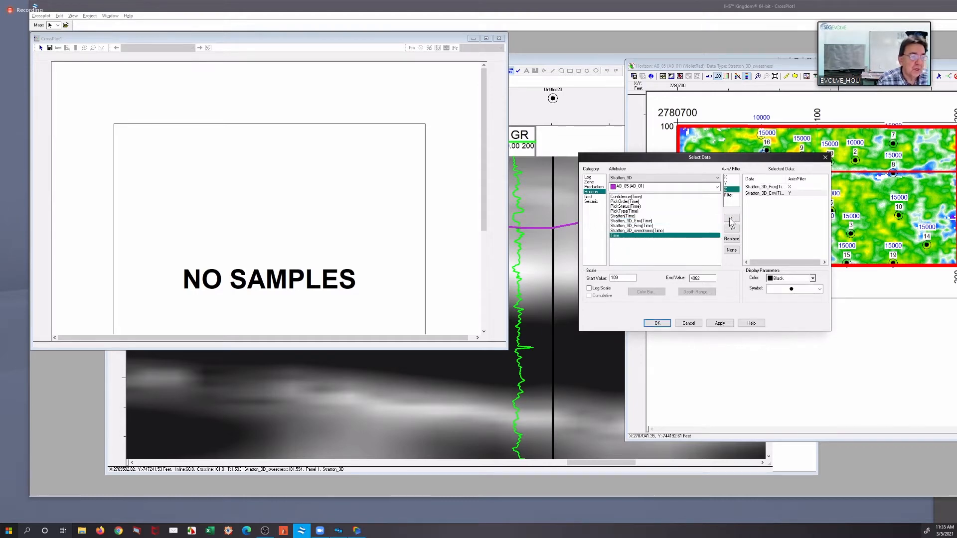
click(731, 218)
click(720, 323)
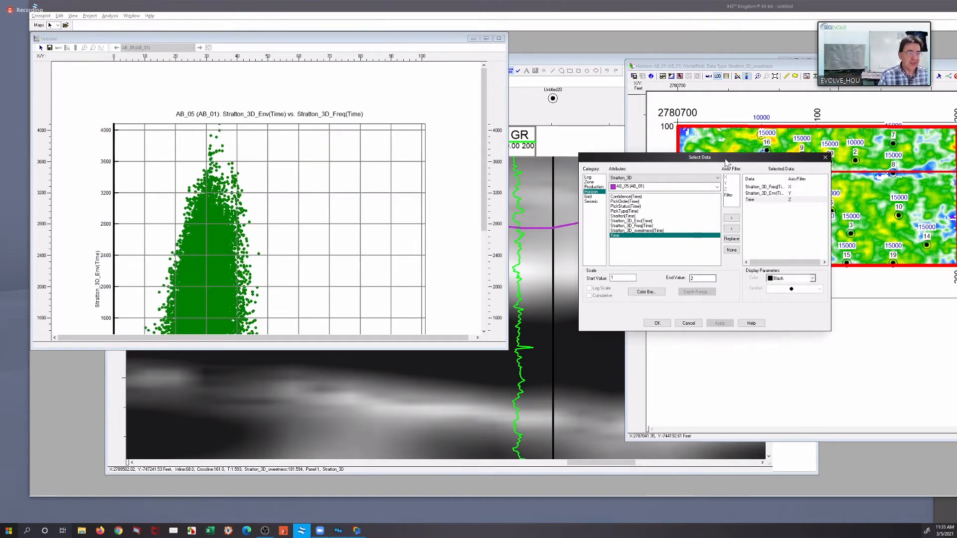
drag(725, 159, 827, 87)
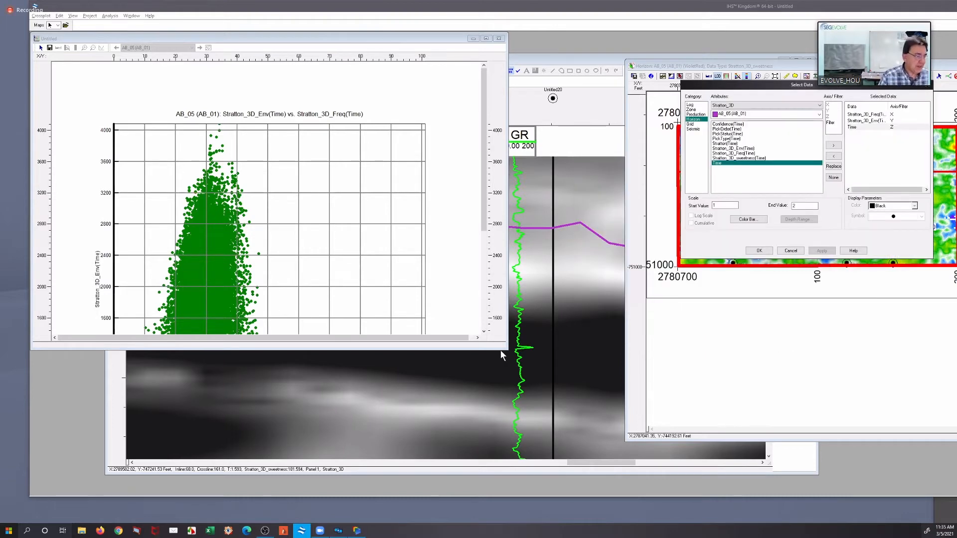
click(759, 251)
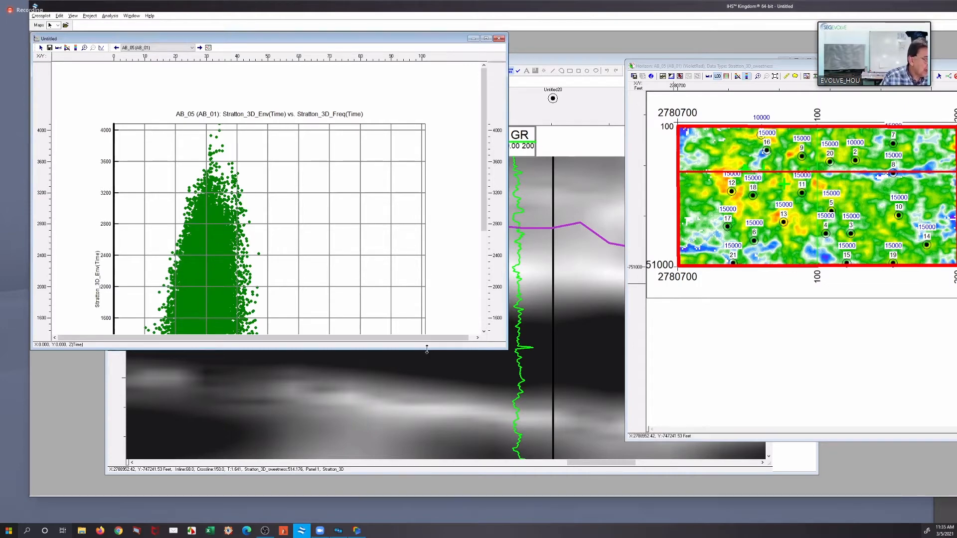
Enlarge the crossplot window and reset its Time color bar to the default range of 1.5815 to 1.6355
drag(427, 350, 426, 476)
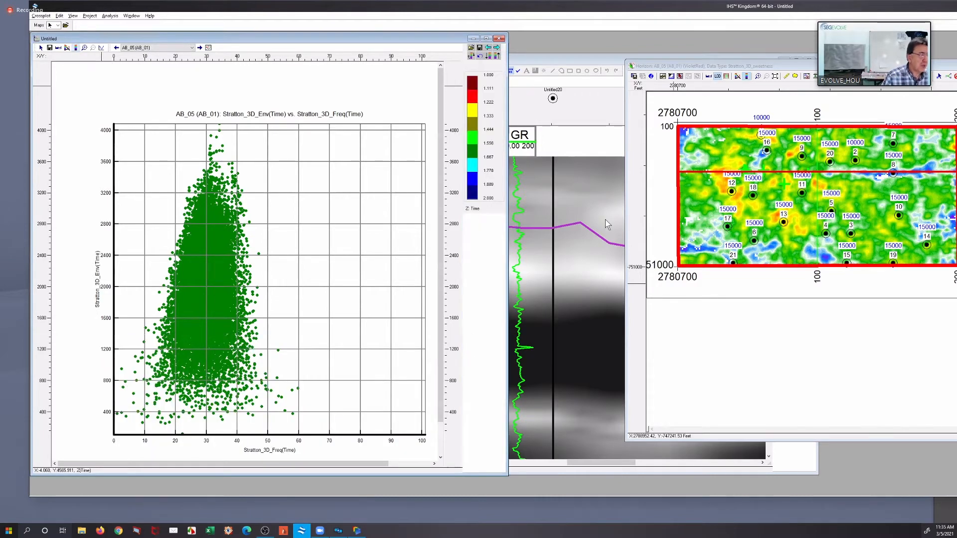
click(620, 65)
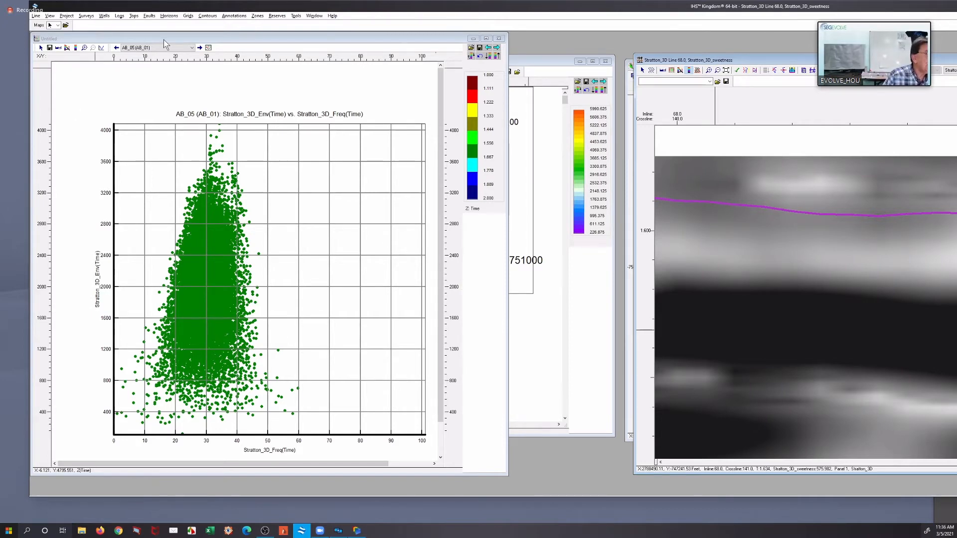
click(93, 57)
click(93, 56)
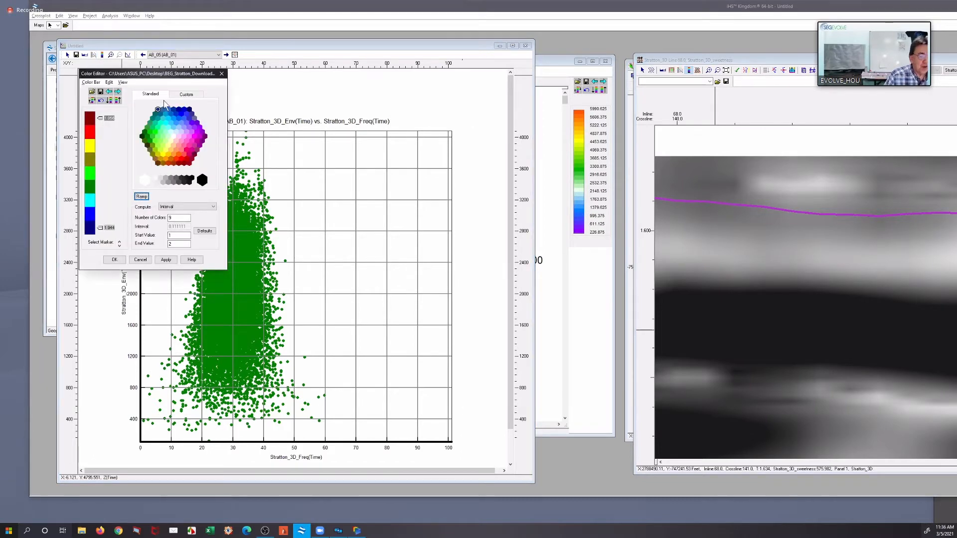
drag(162, 74, 698, 256)
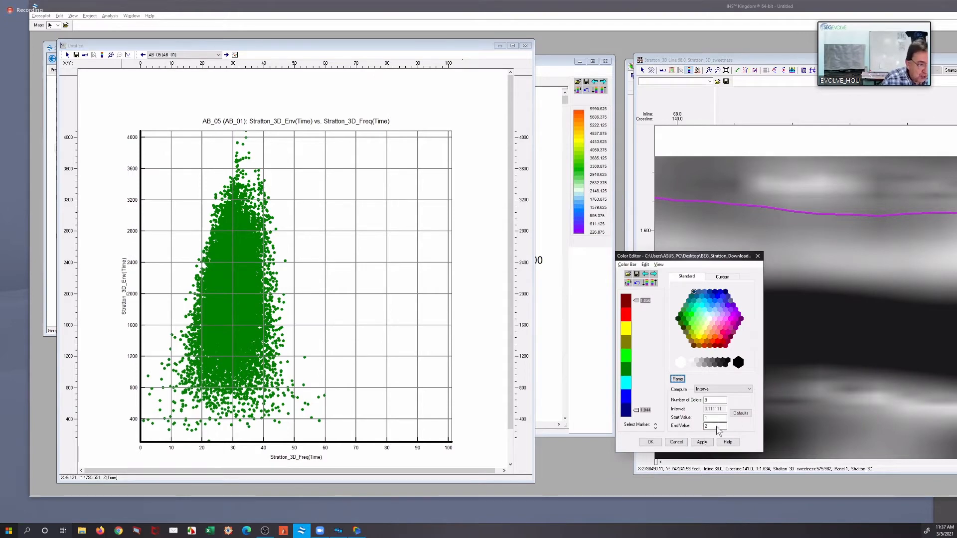
click(741, 413)
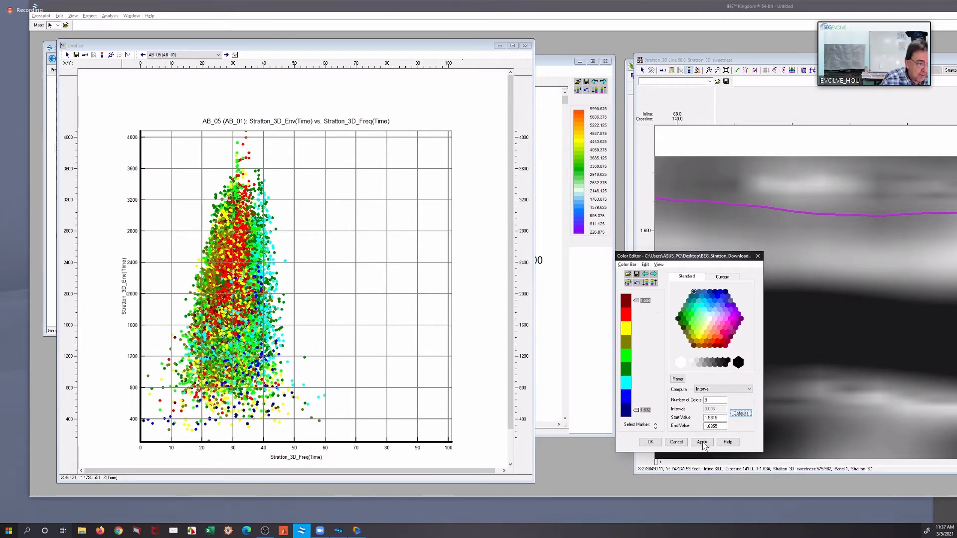
click(702, 442)
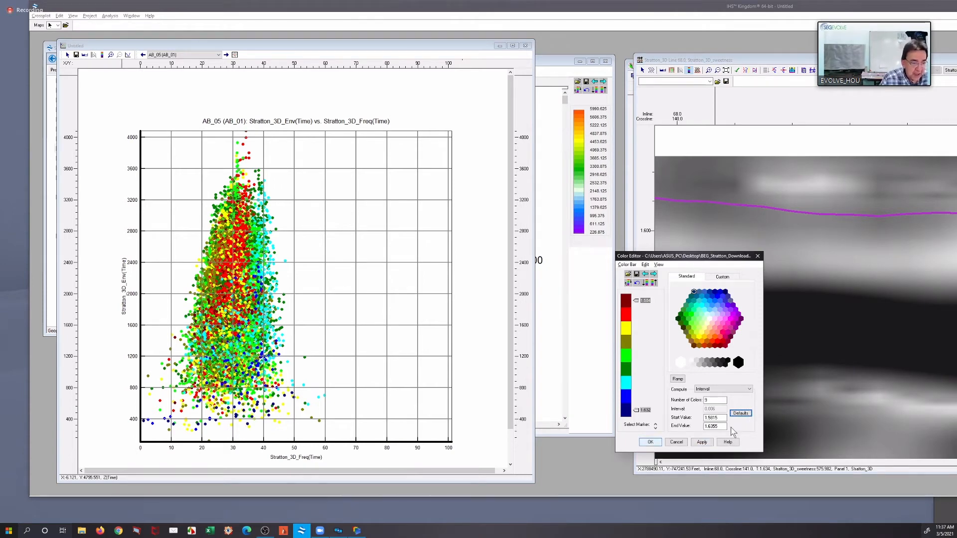
click(650, 442)
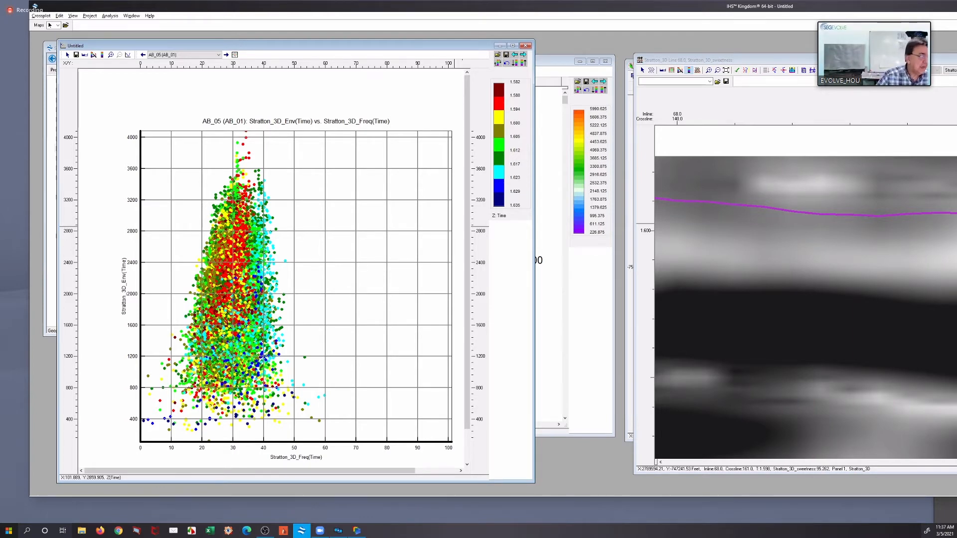
With the AB_05 Time map beside the crossplot, digitize a polygon around the high-envelope, low-frequency points at about 13 to 30 frequency
key(ctrl+Tab)
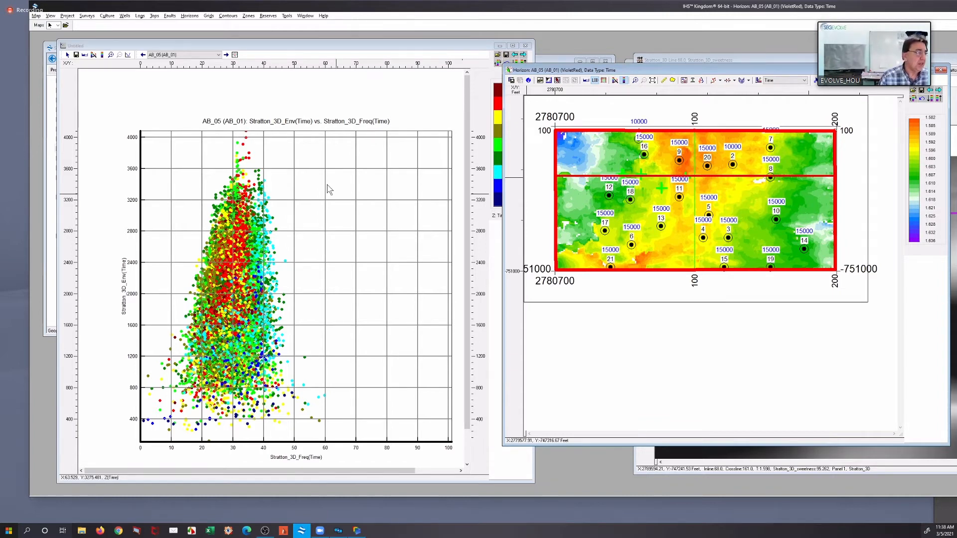
click(313, 180)
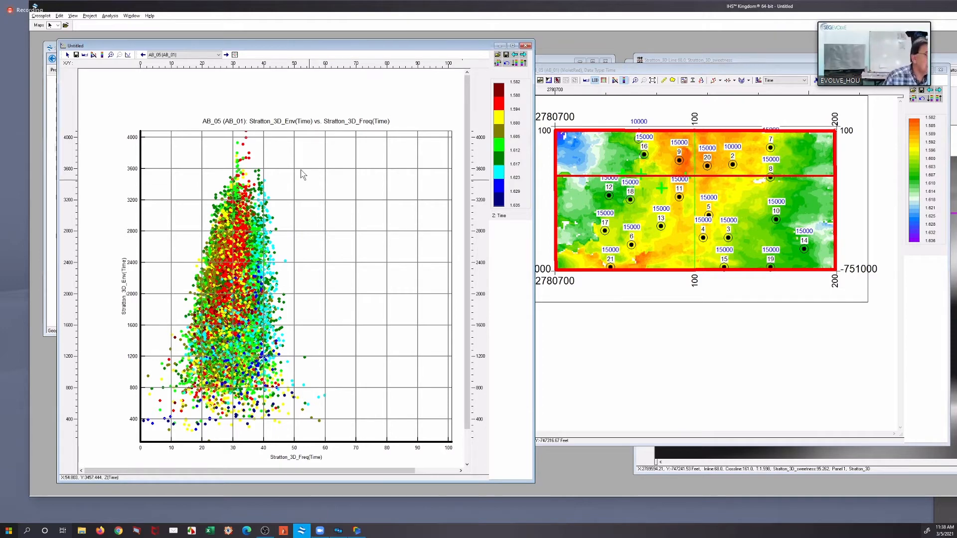
right_click(303, 169)
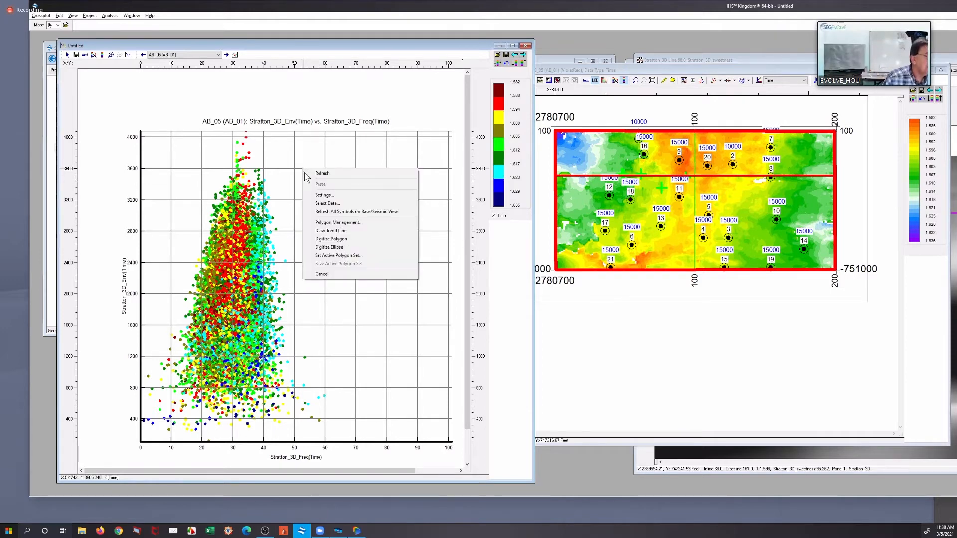
click(348, 240)
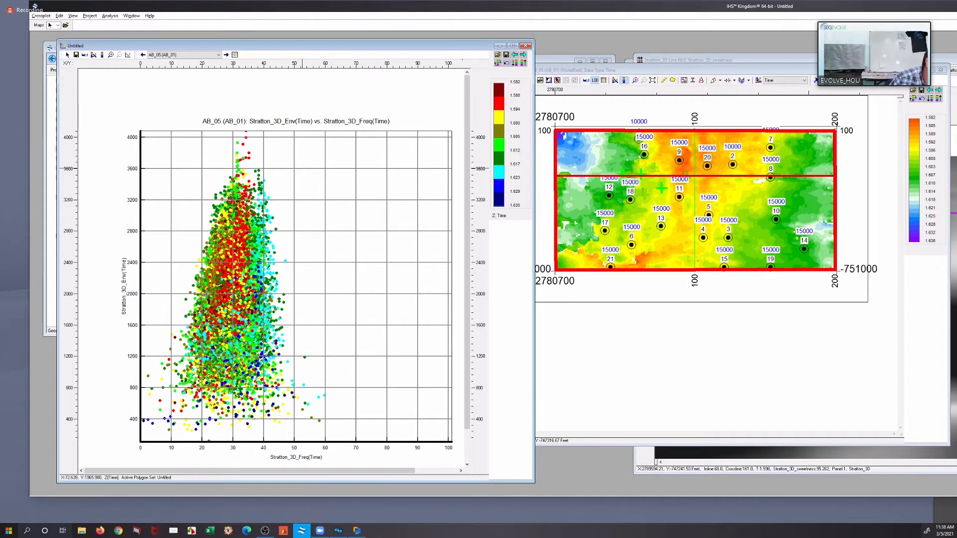
click(200, 268)
click(214, 202)
click(230, 181)
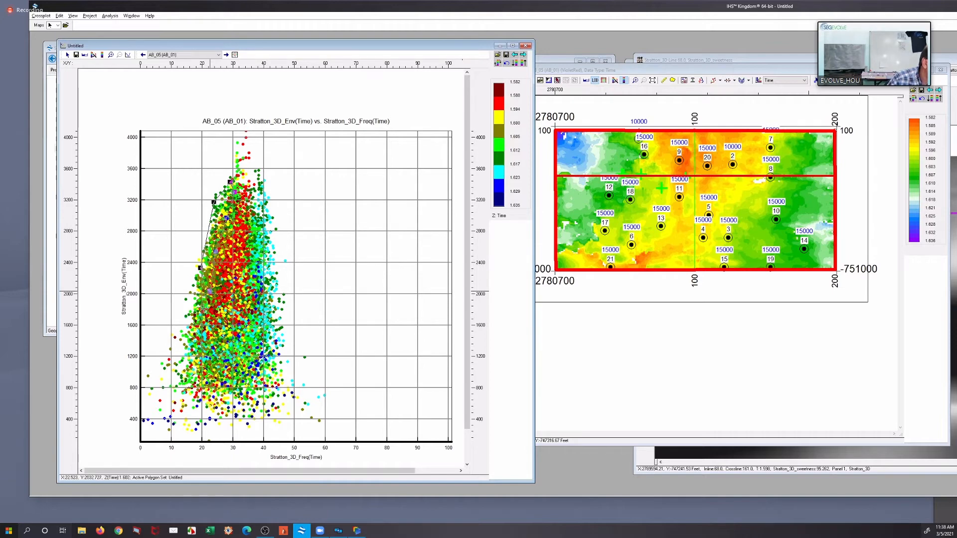
click(181, 309)
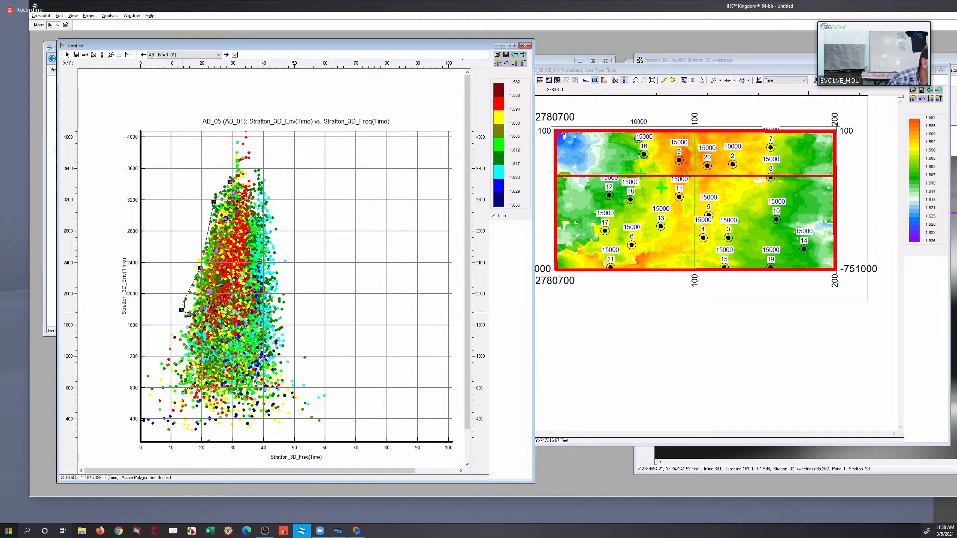
double_click(182, 303)
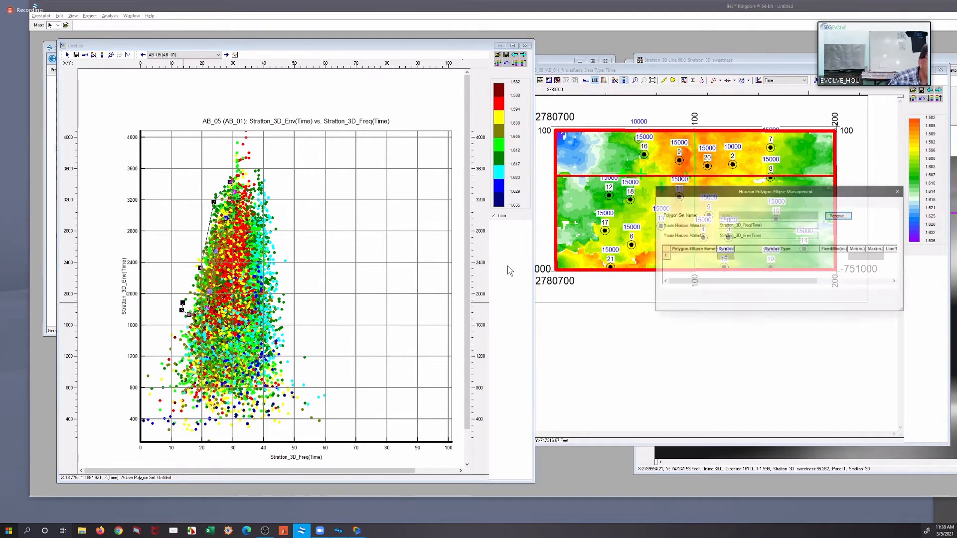
Name the new polygon Low, give it a fixed-size symbol, blue color and line width 3, and apply the properties
click(700, 259)
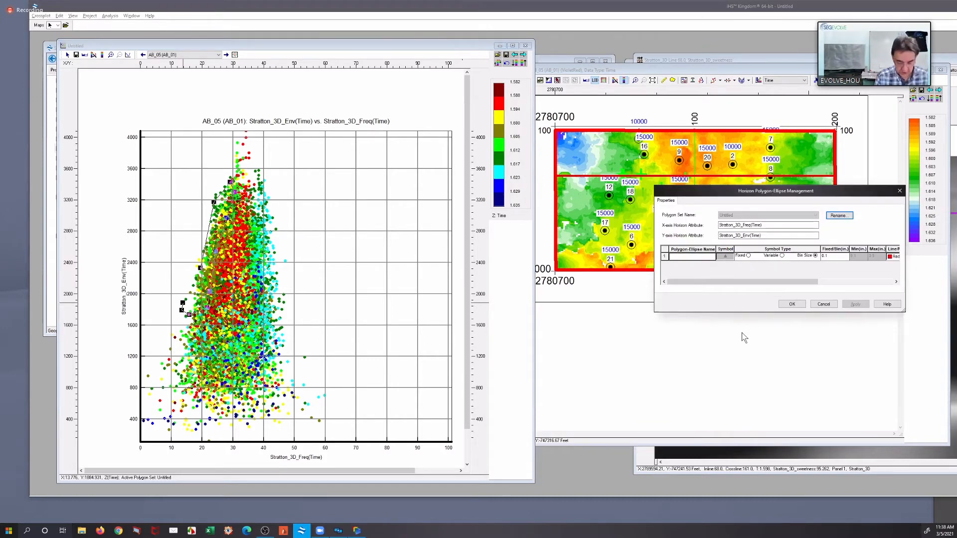
text(Low)
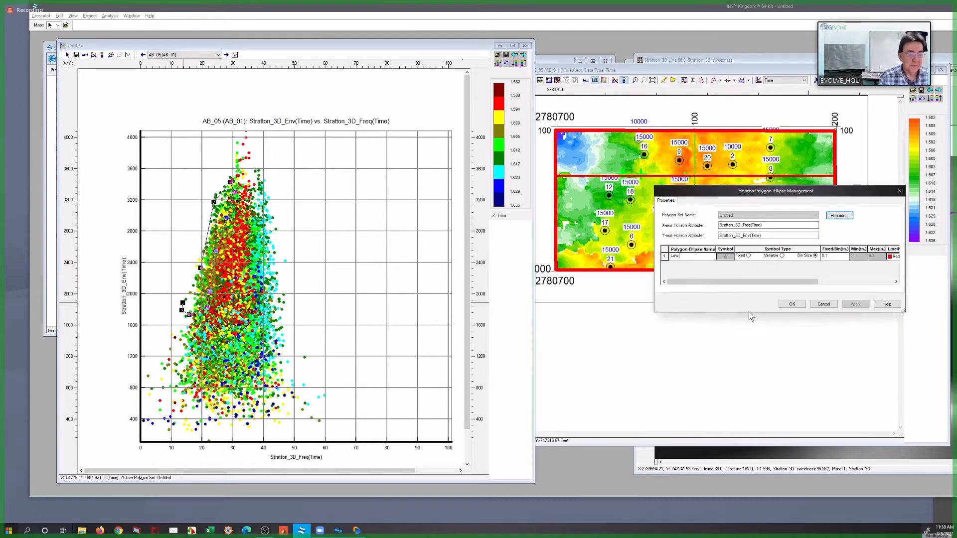
click(747, 255)
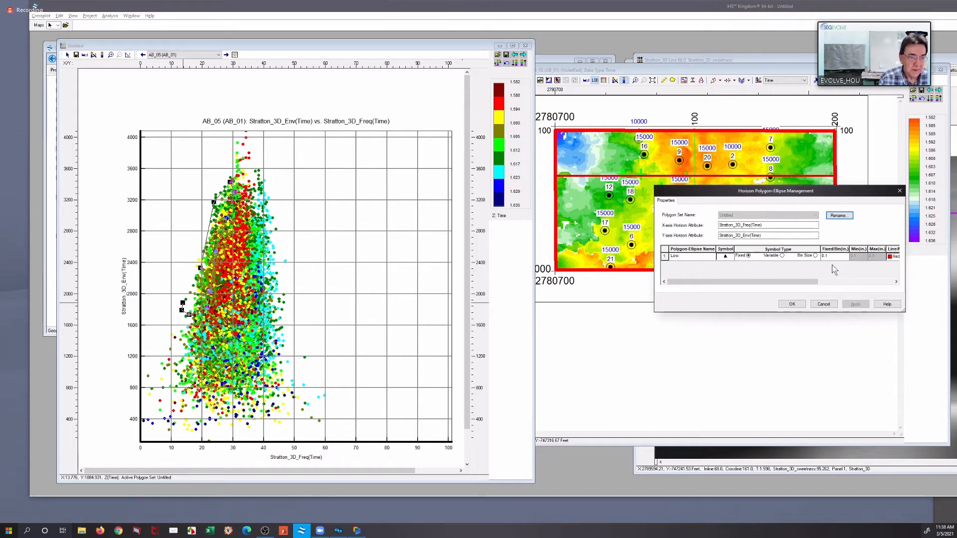
click(817, 282)
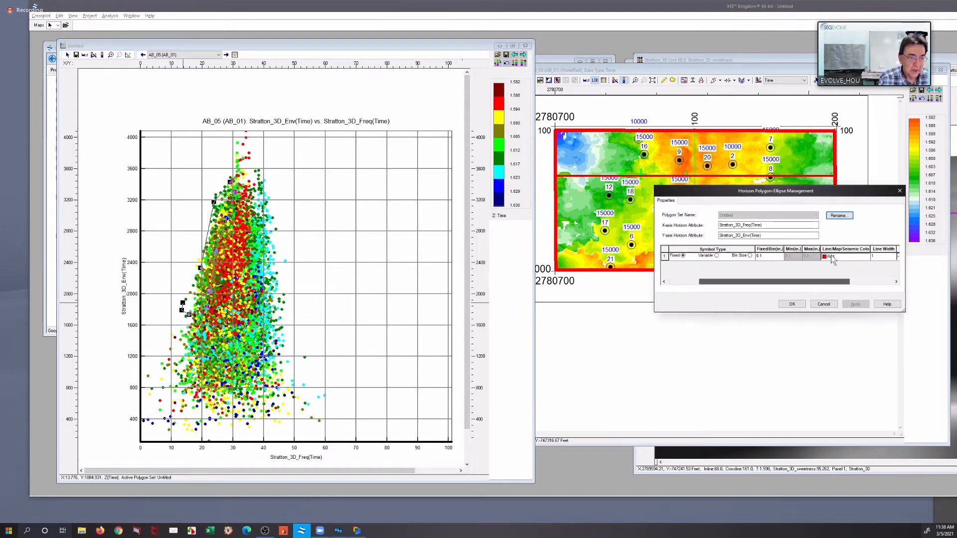
click(835, 256)
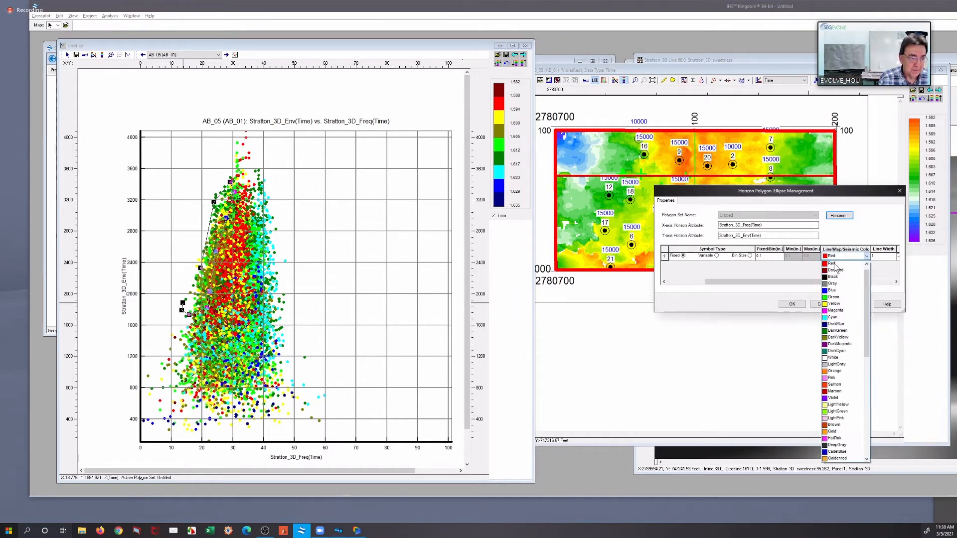
click(833, 290)
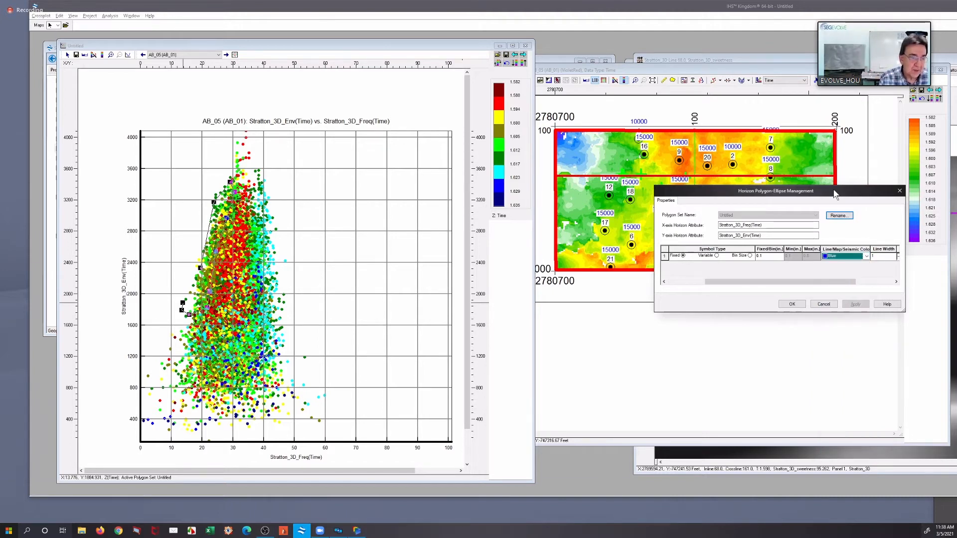
click(772, 247)
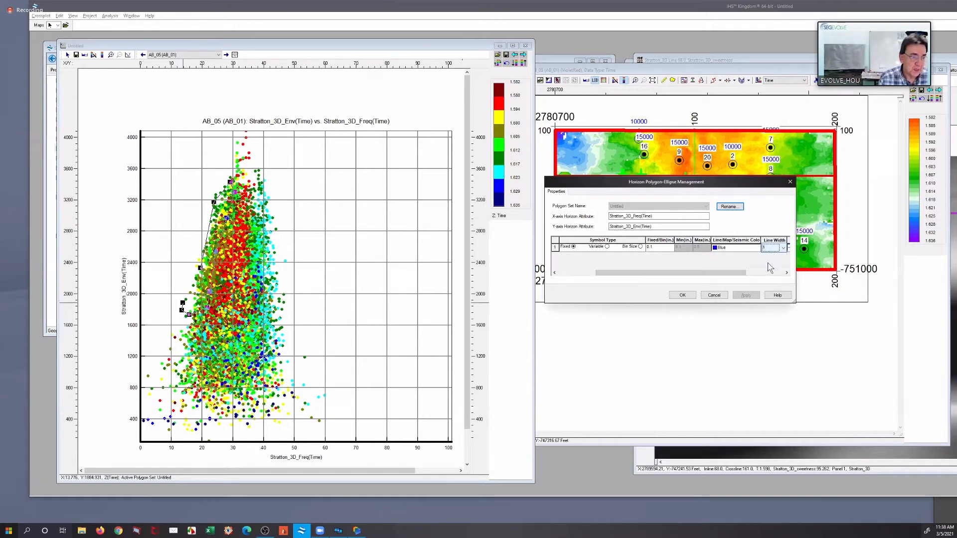
click(768, 272)
click(746, 295)
click(689, 297)
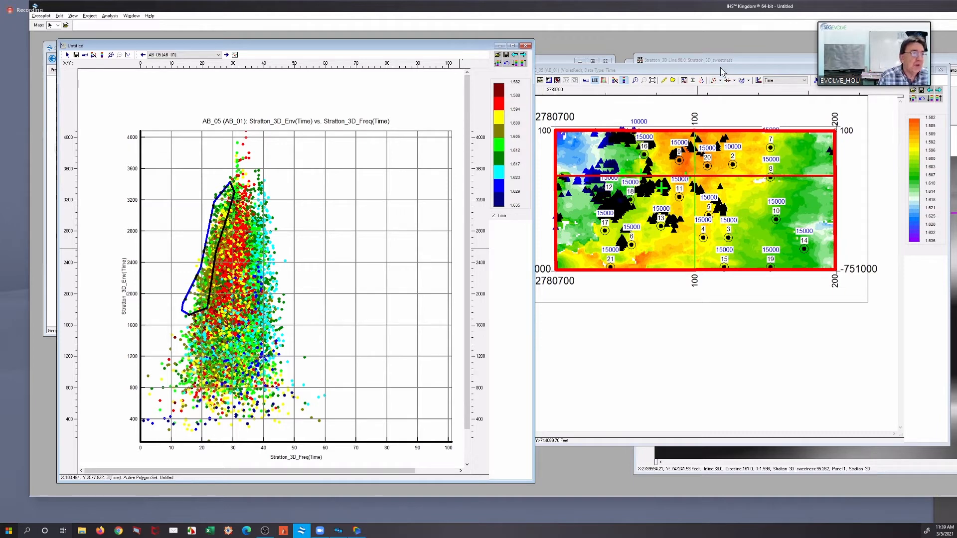
Digitize a single arbitrary line across surveys on the AB_05 map, running through wells 12, 17, 6 and 13 and the flagged clusters
click(623, 145)
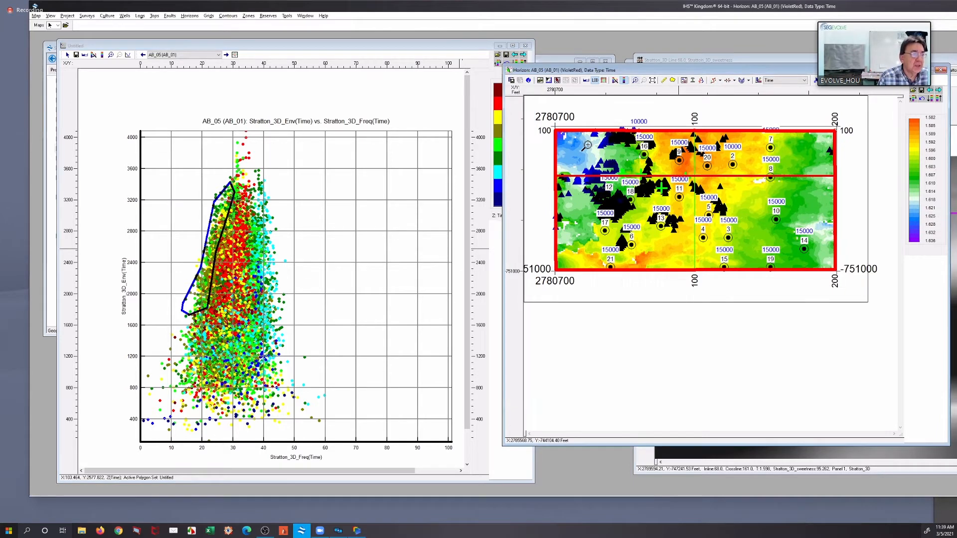
drag(581, 137, 747, 243)
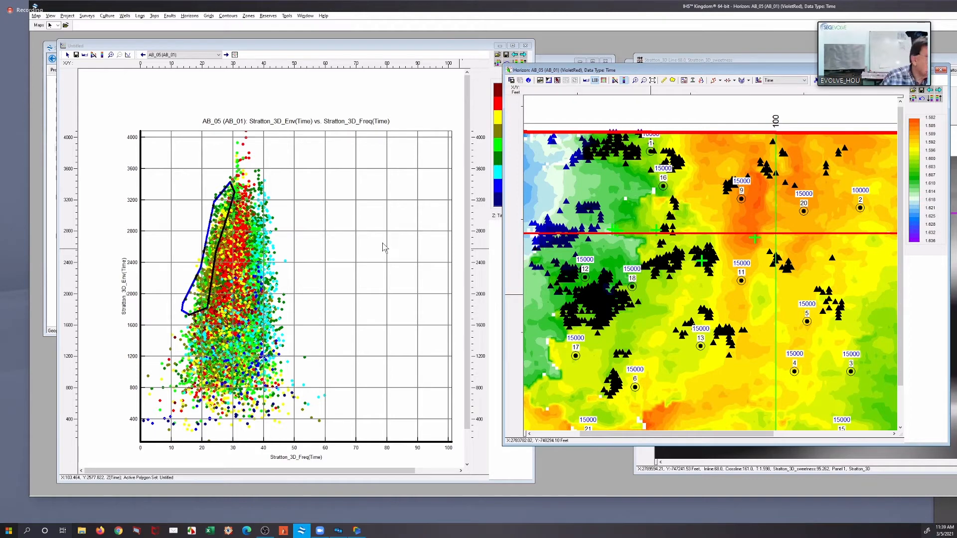
right_click(612, 214)
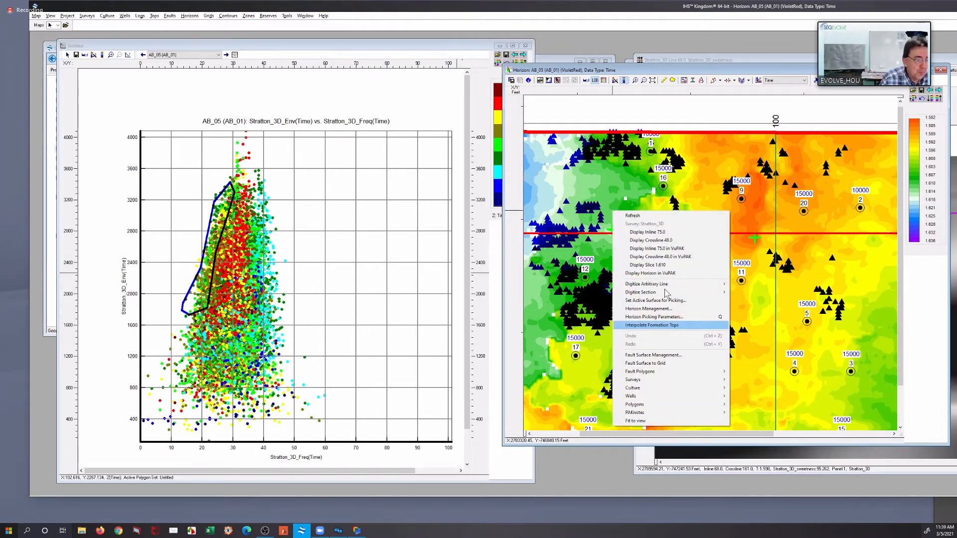
mouse_move(722, 283)
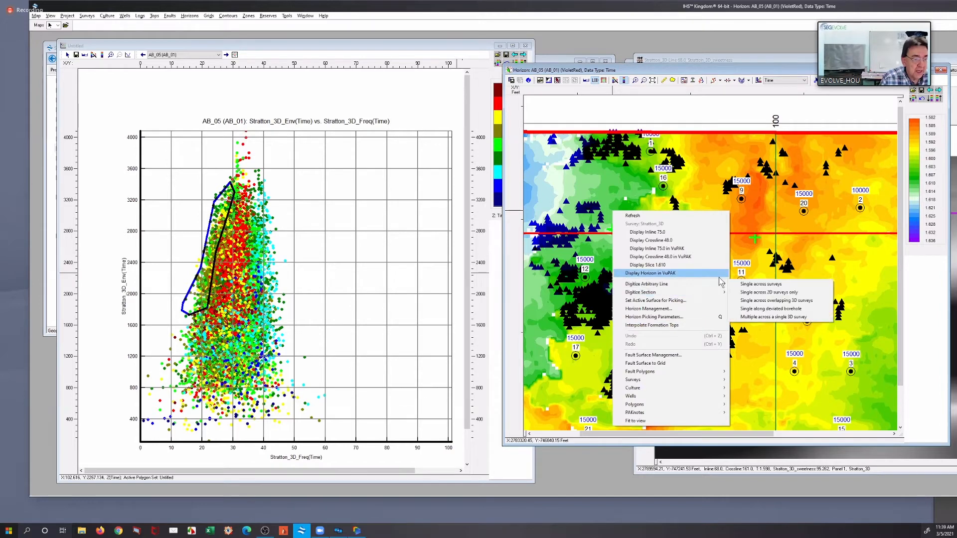
click(752, 284)
click(614, 201)
click(605, 232)
click(601, 245)
click(597, 262)
click(589, 270)
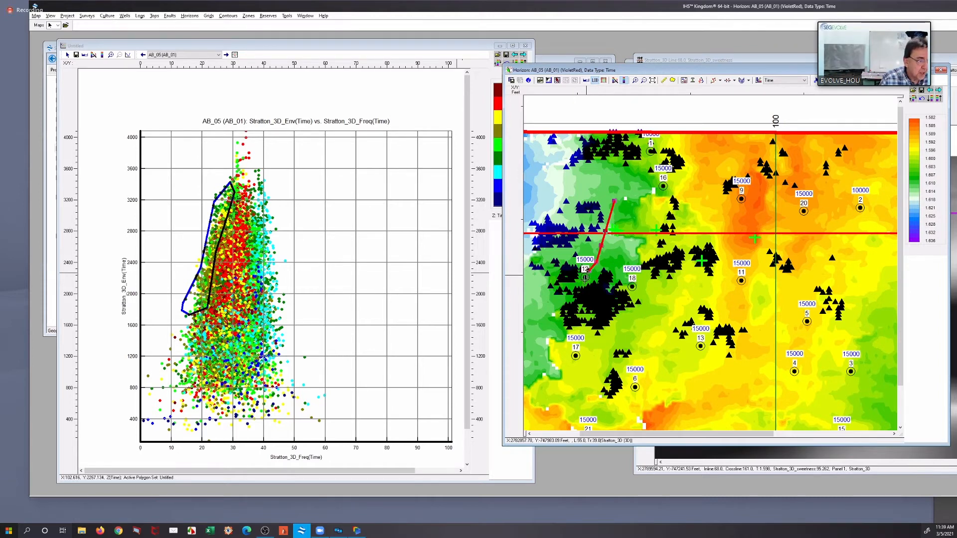
click(585, 280)
click(590, 287)
click(597, 292)
click(604, 297)
click(604, 302)
click(603, 317)
click(603, 327)
click(599, 332)
click(592, 338)
click(580, 344)
click(572, 363)
click(573, 371)
click(576, 381)
click(604, 377)
click(615, 382)
click(642, 389)
click(653, 386)
click(665, 377)
click(673, 370)
click(692, 353)
click(706, 340)
click(733, 322)
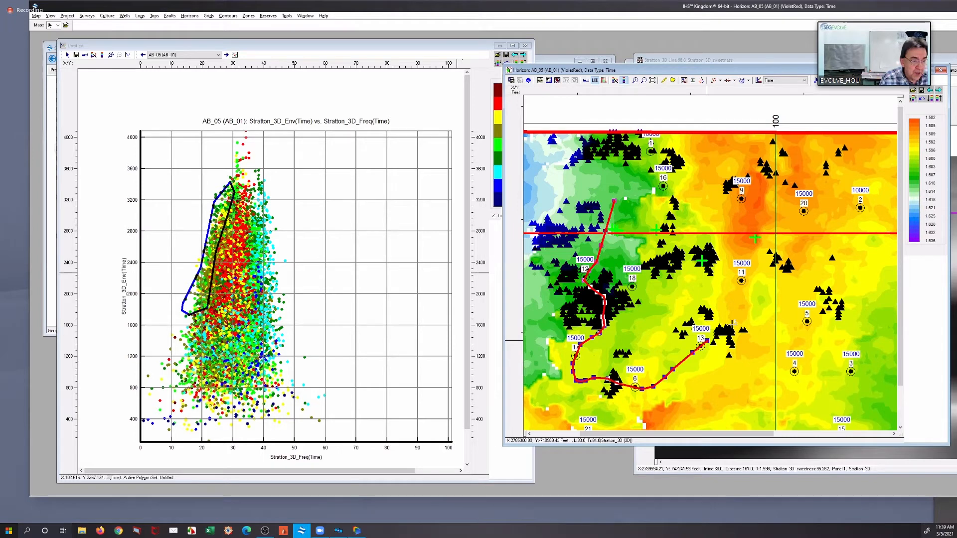
click(770, 288)
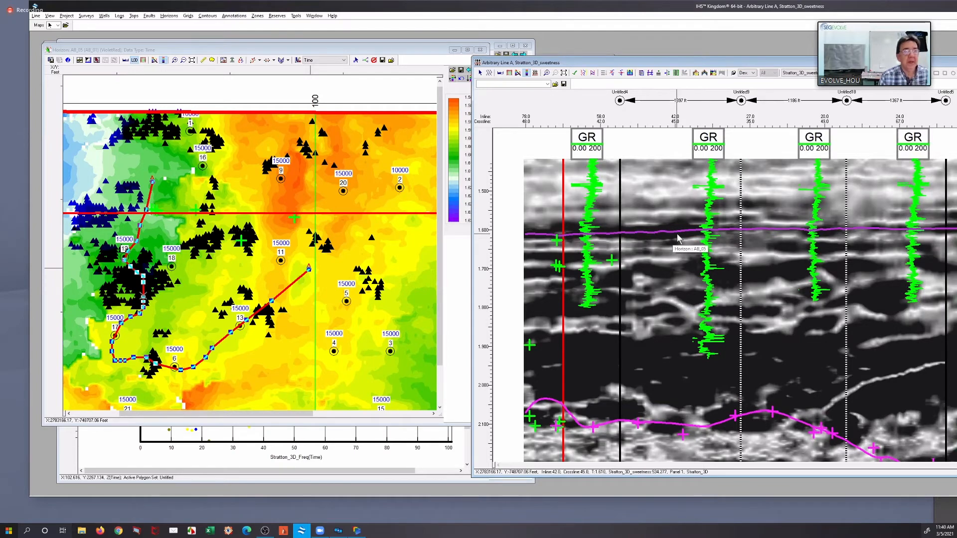
Change the arbitrary line section's displayed data type to Stratton_3D_Freq (Time)
click(813, 75)
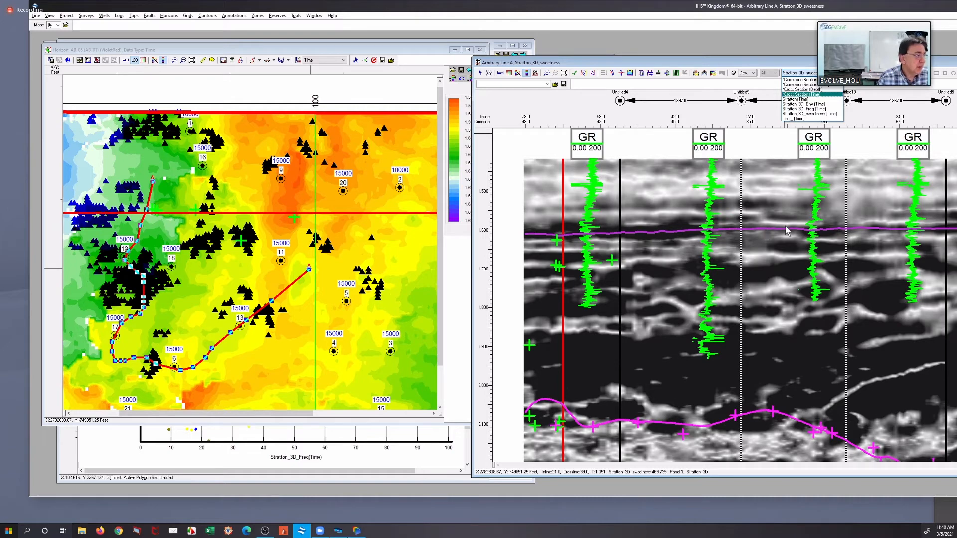
click(770, 221)
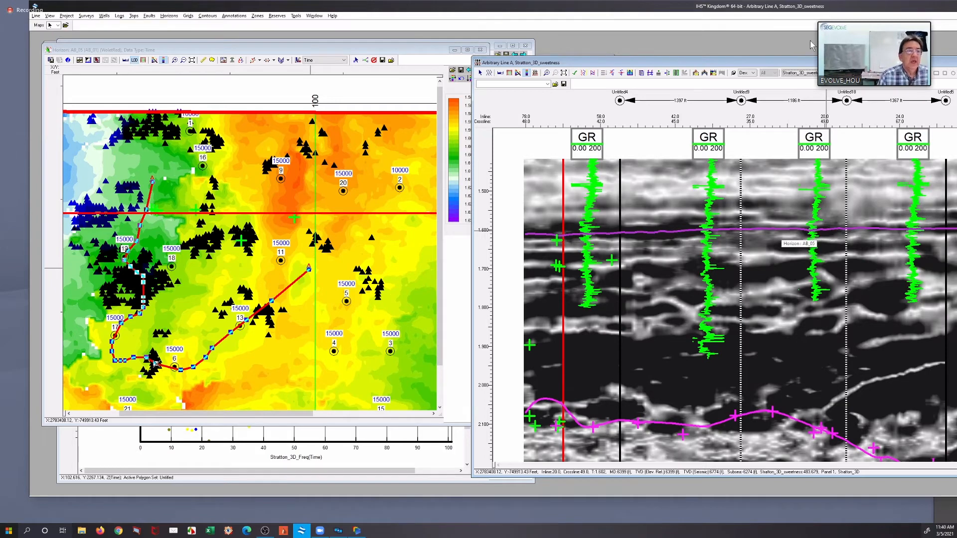
click(806, 73)
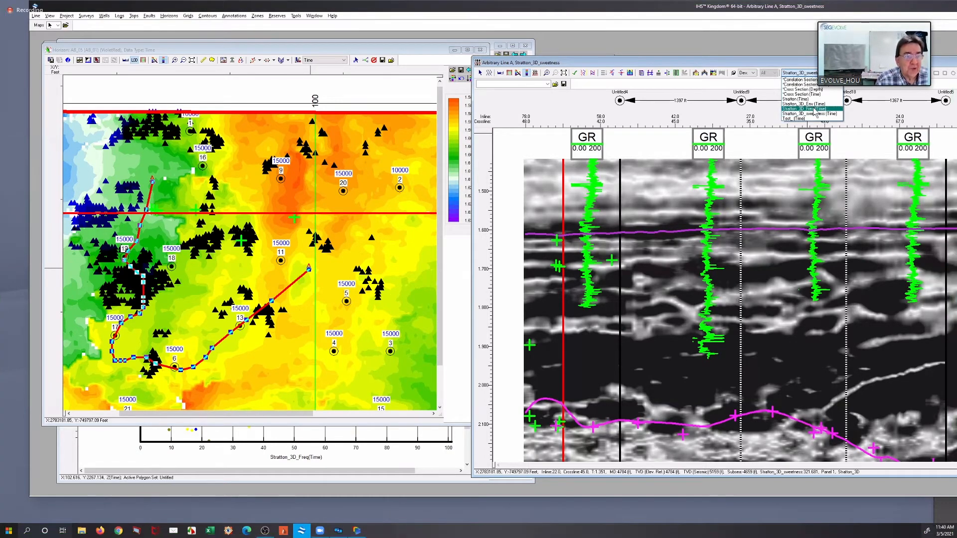
click(813, 109)
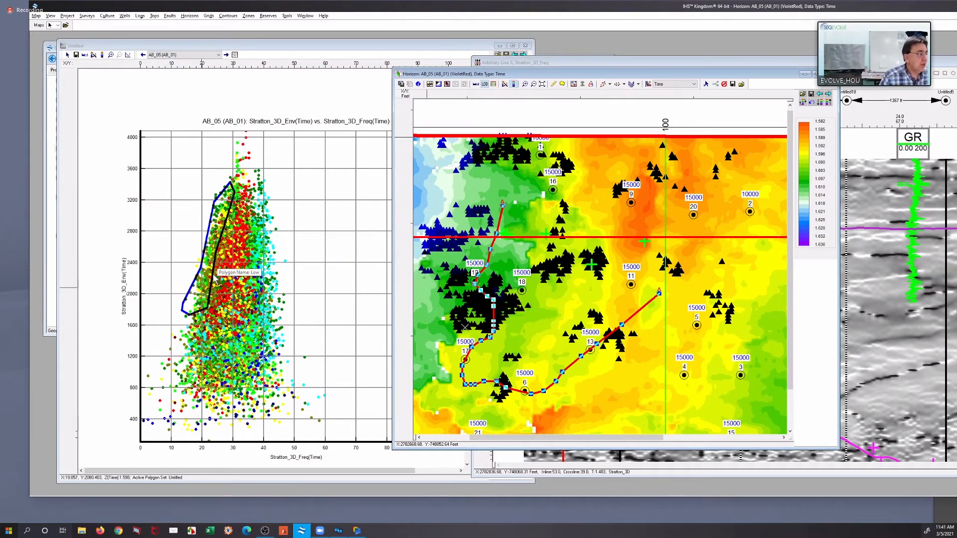
Move the Low polygon to the crossplot's high-frequency side and reshape it to span about 36 to 54 frequency and 1,700 to 3,700 envelope
click(220, 280)
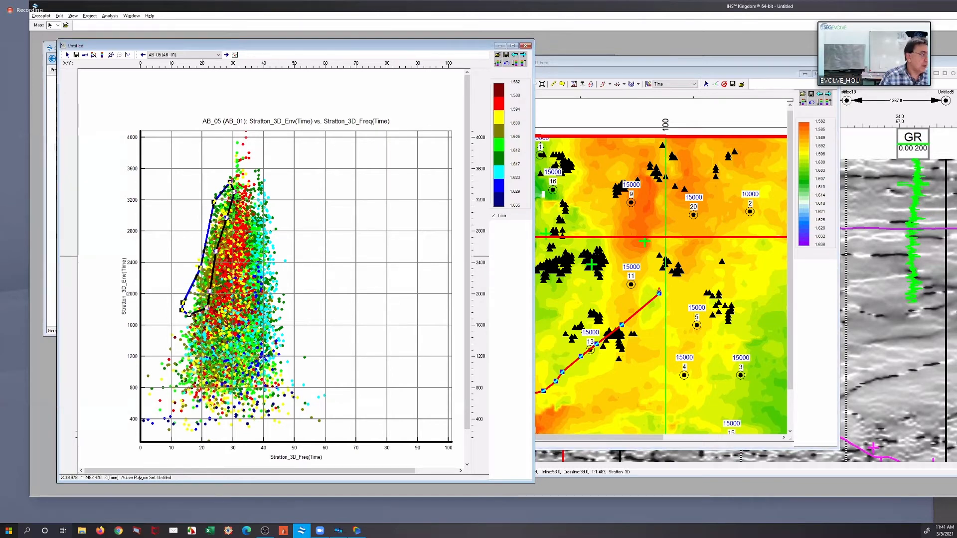
drag(245, 262, 267, 260)
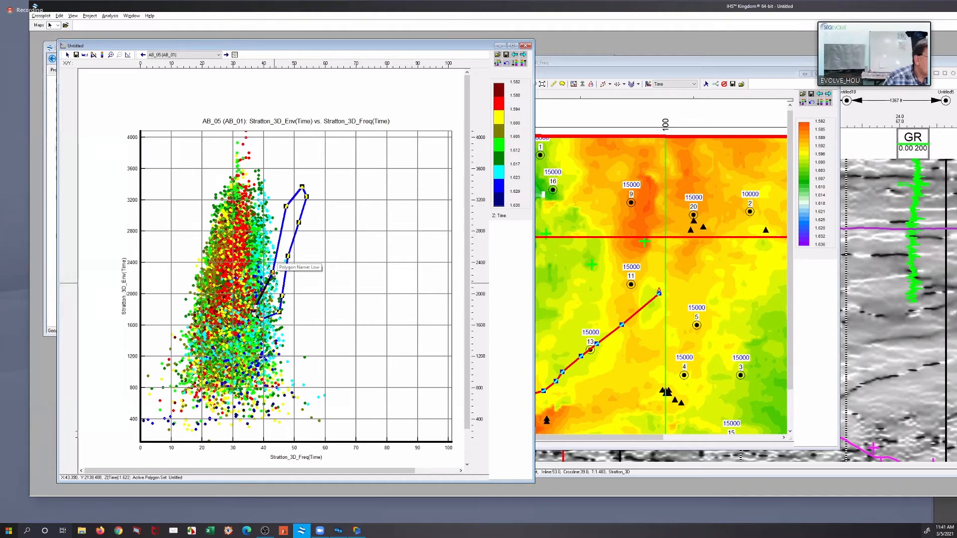
drag(273, 272, 273, 232)
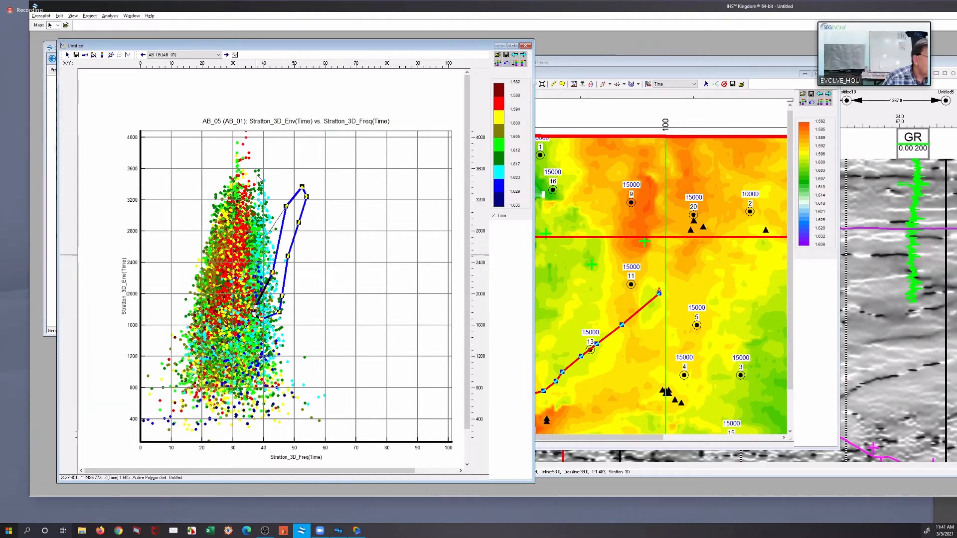
drag(285, 205, 251, 161)
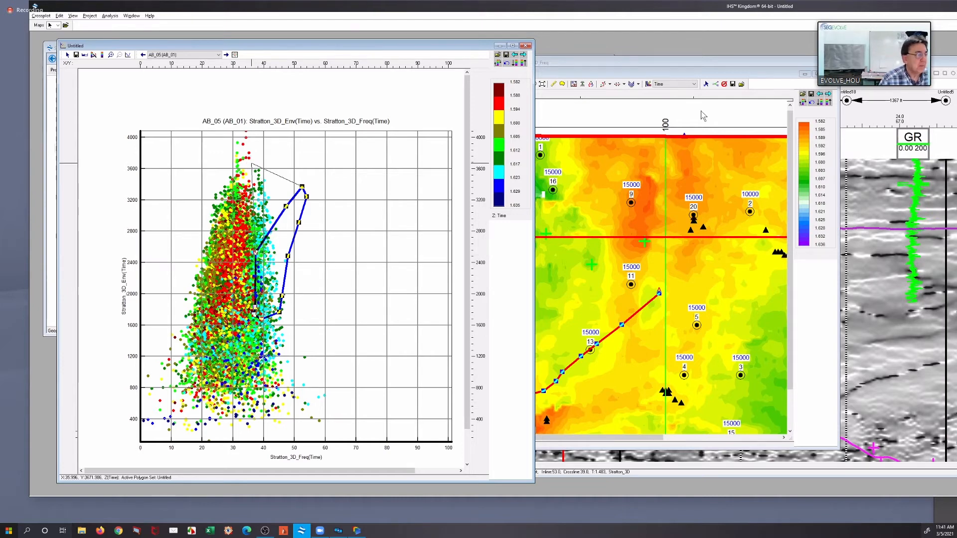
click(686, 280)
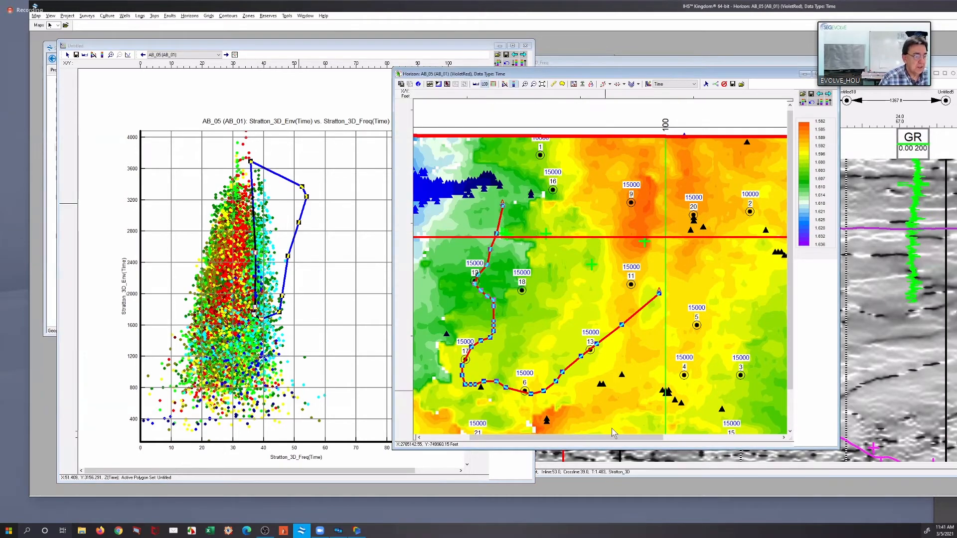
drag(612, 442, 564, 428)
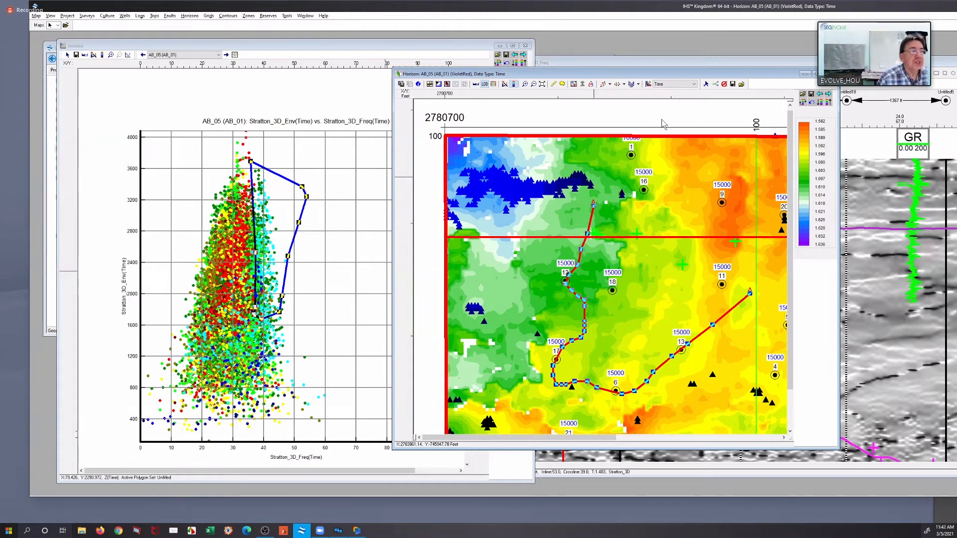
Digitize an arbitrary line on the AB_05 map past well 1, back through the blue-flagged cluster and well 16, ending near well 9
right_click(554, 155)
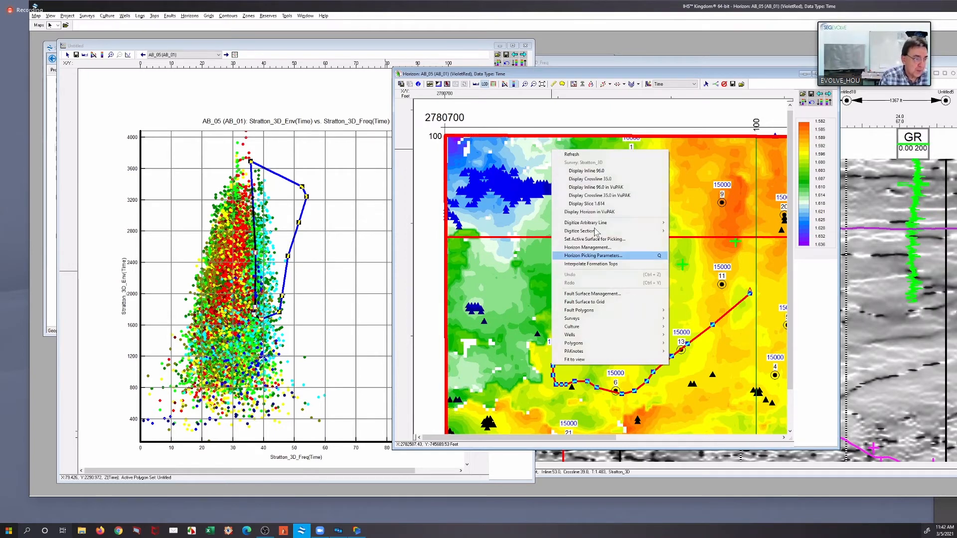
mouse_move(598, 223)
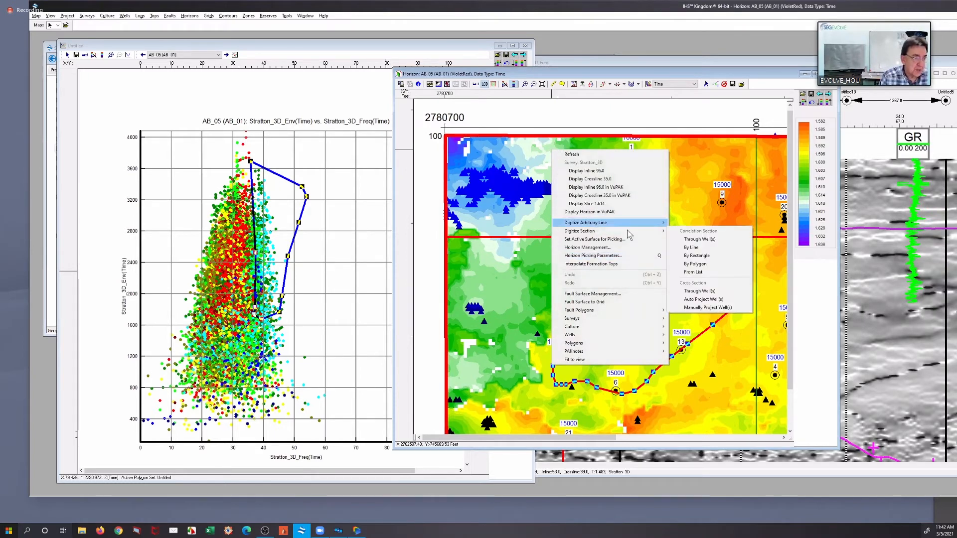
click(680, 223)
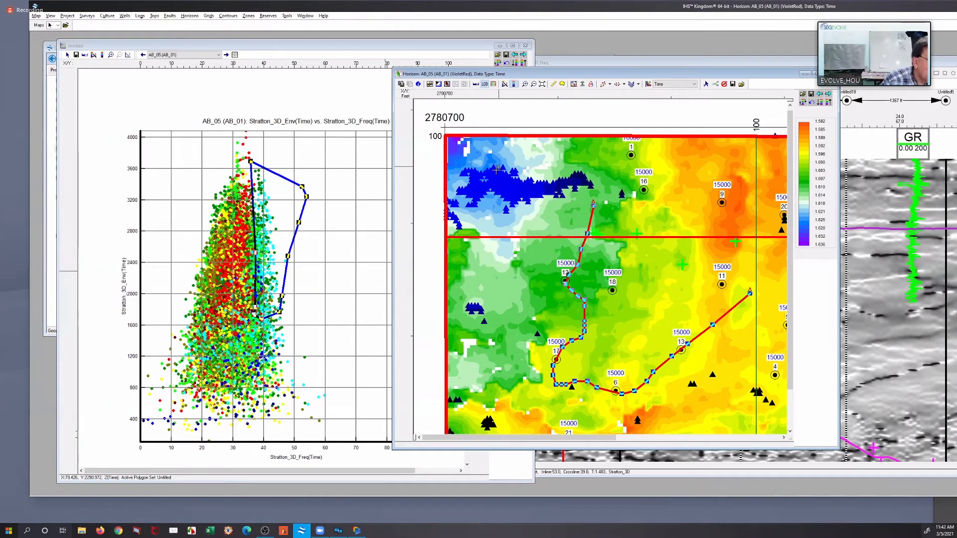
click(668, 151)
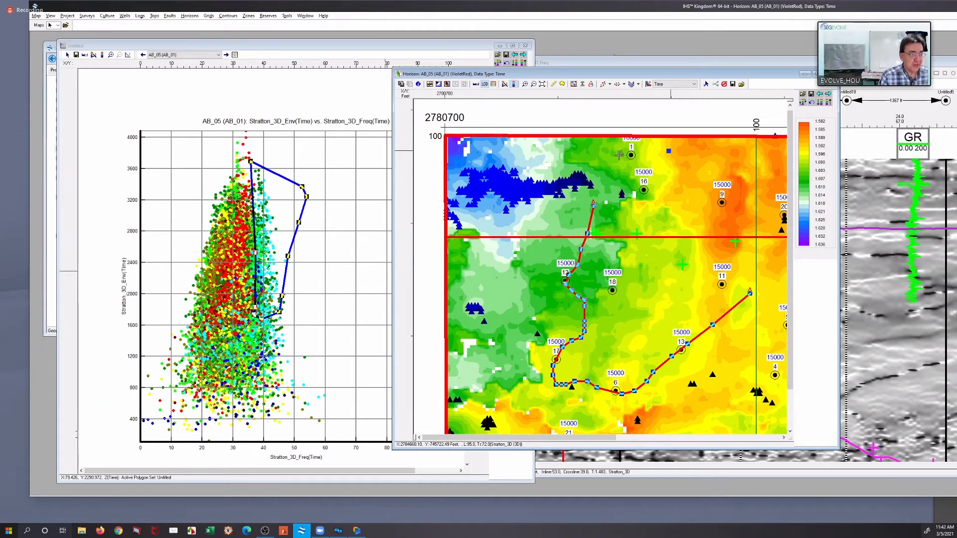
click(618, 155)
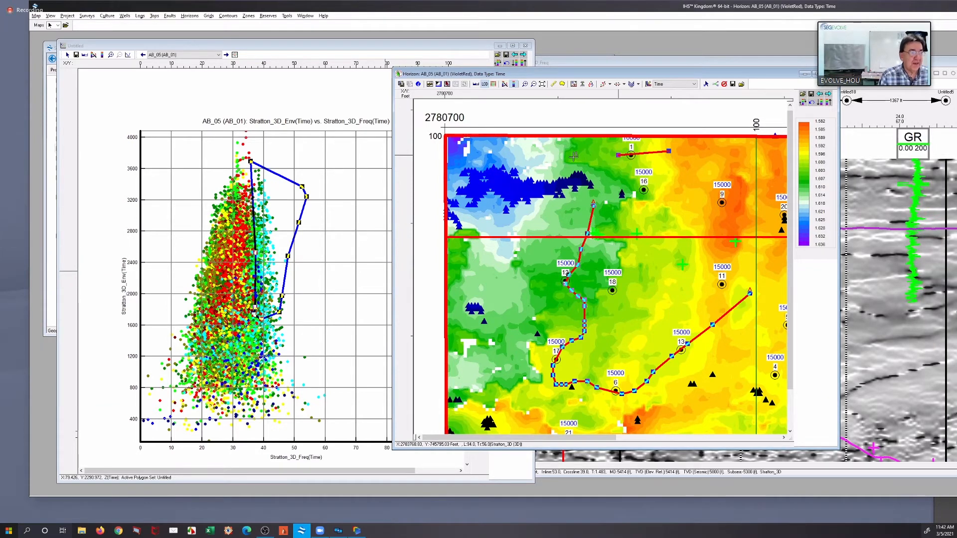
click(486, 146)
click(454, 169)
click(479, 182)
click(493, 183)
click(502, 184)
click(515, 188)
click(528, 188)
click(542, 187)
click(559, 184)
click(572, 179)
click(581, 176)
click(594, 176)
click(615, 179)
click(644, 192)
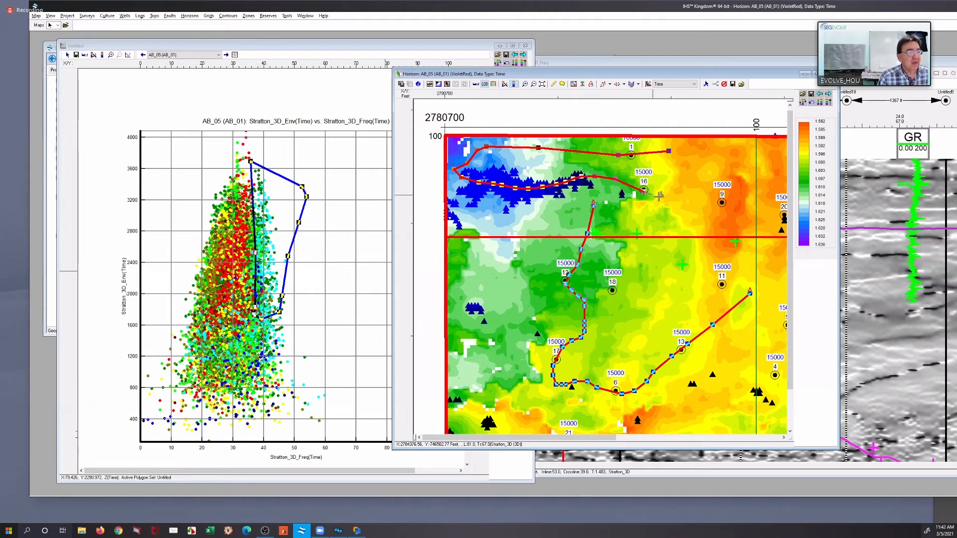
click(660, 197)
click(684, 199)
click(718, 194)
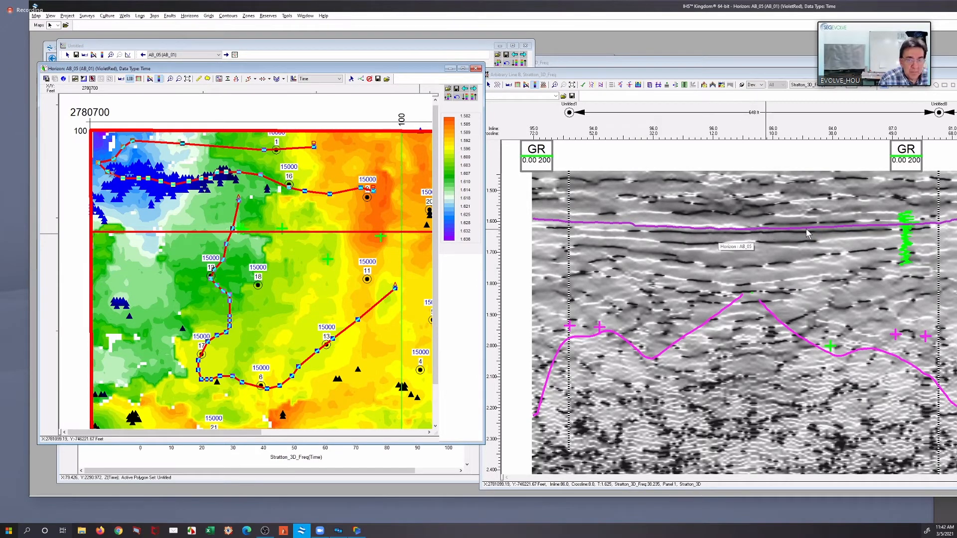
Bring the new arbitrary line section beside the map and apply the RSA col_amp.CLB color bar to its frequency display
click(789, 79)
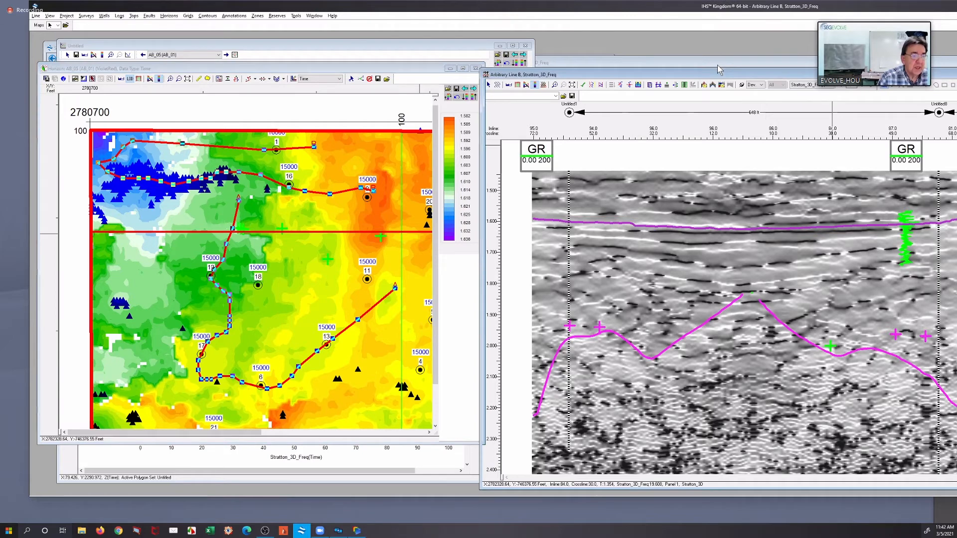
drag(427, 80, 385, 64)
click(386, 68)
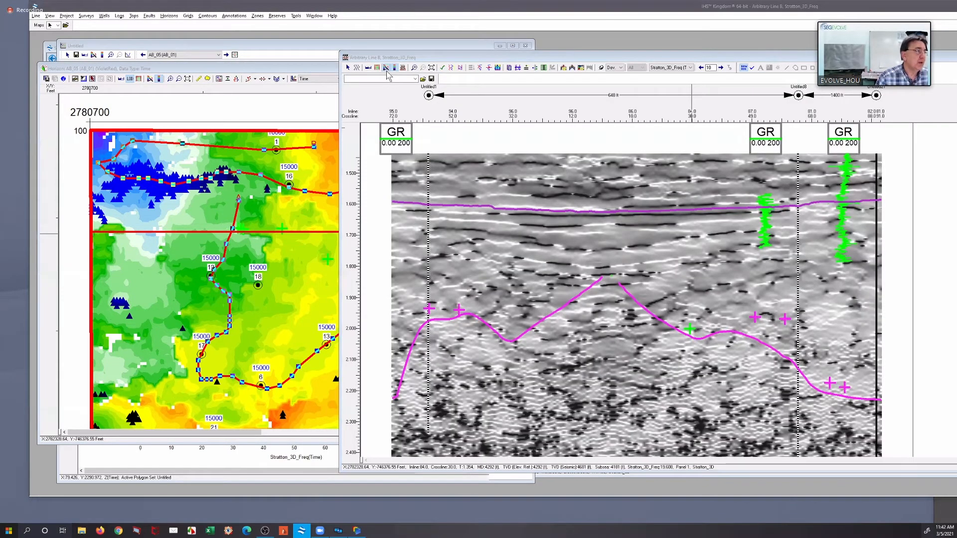
click(373, 137)
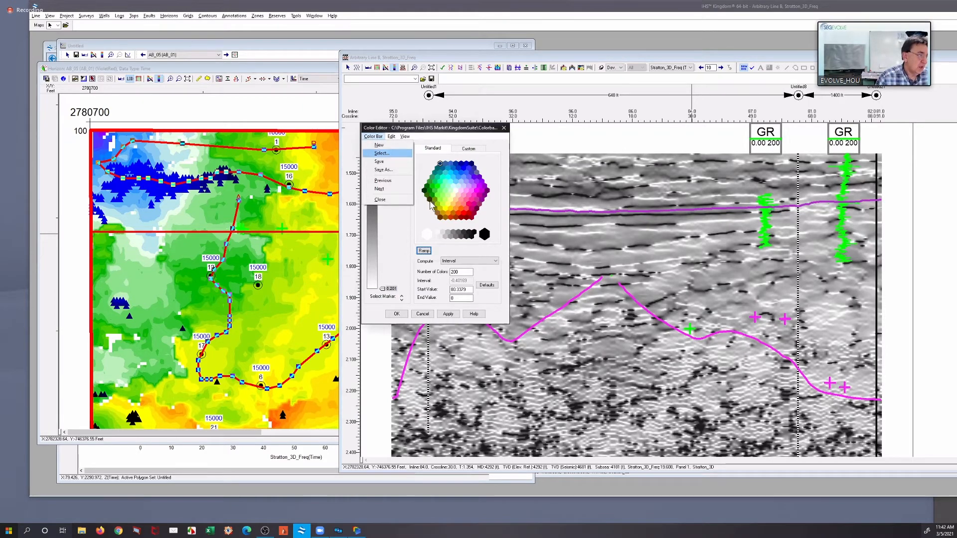
click(387, 155)
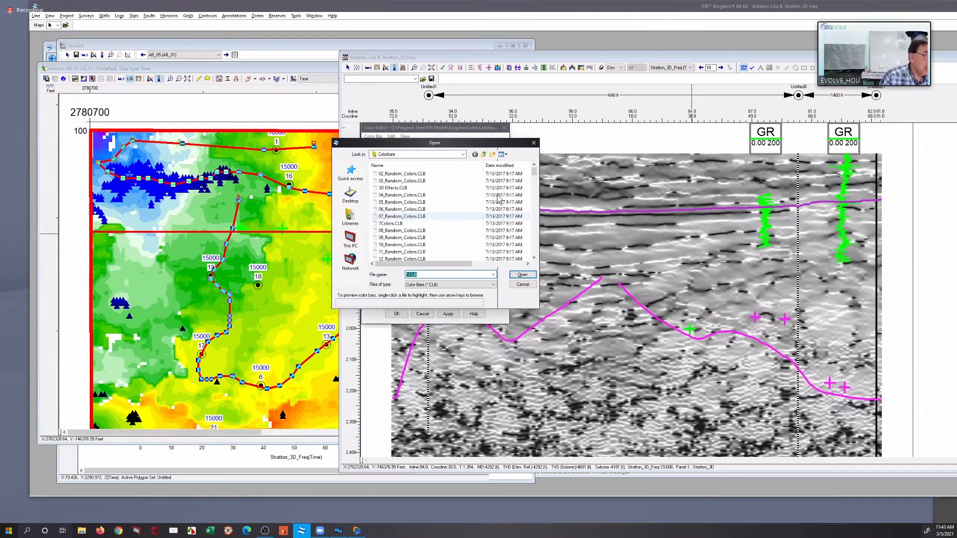
drag(535, 173, 535, 225)
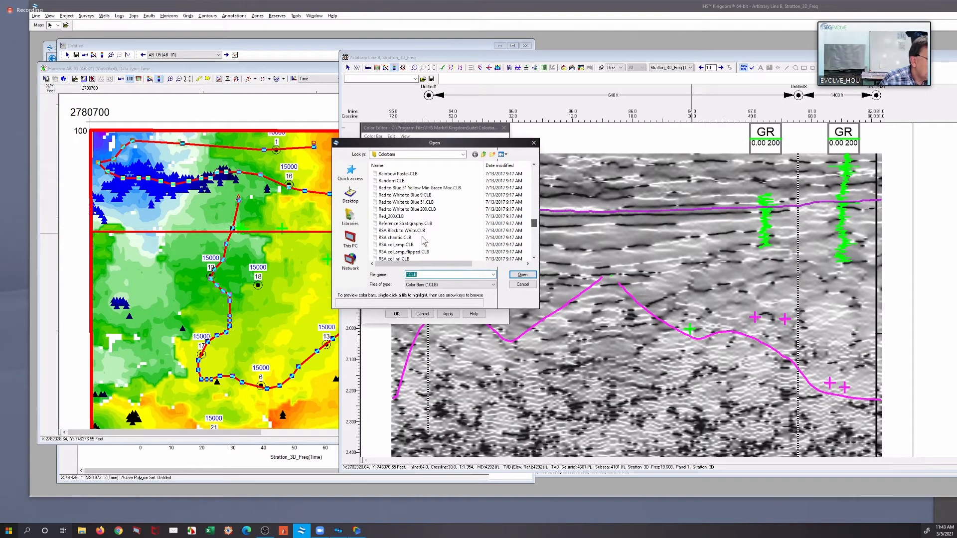
scroll(411, 235, down, 1)
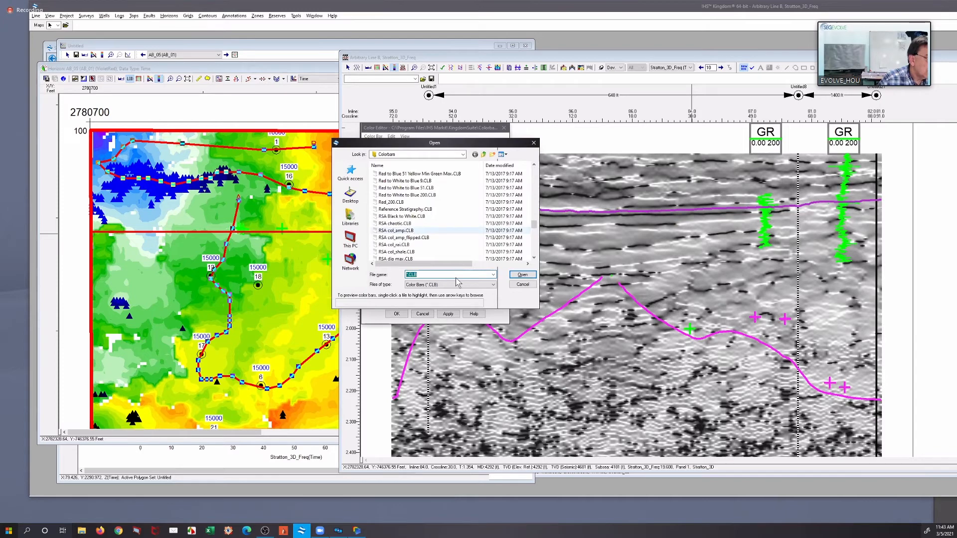
click(411, 231)
click(522, 274)
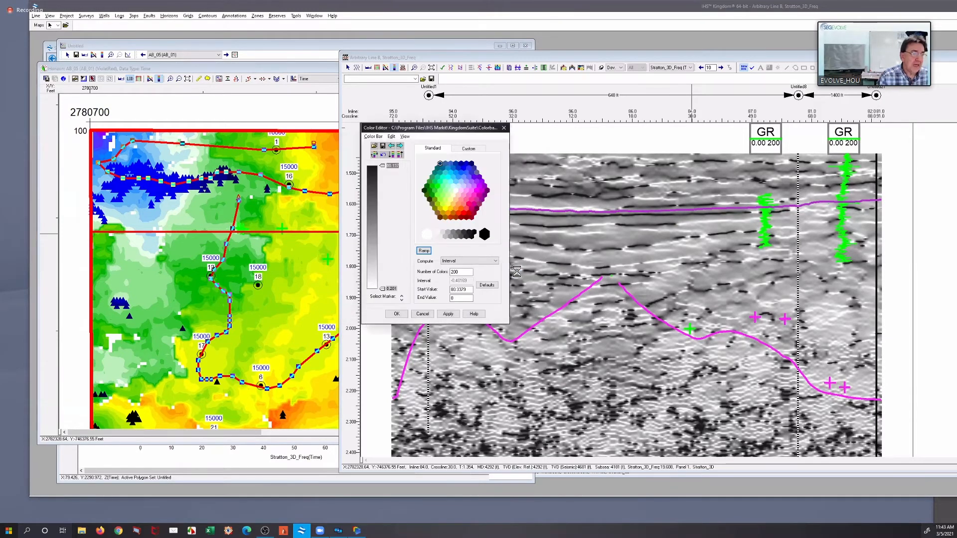
click(448, 313)
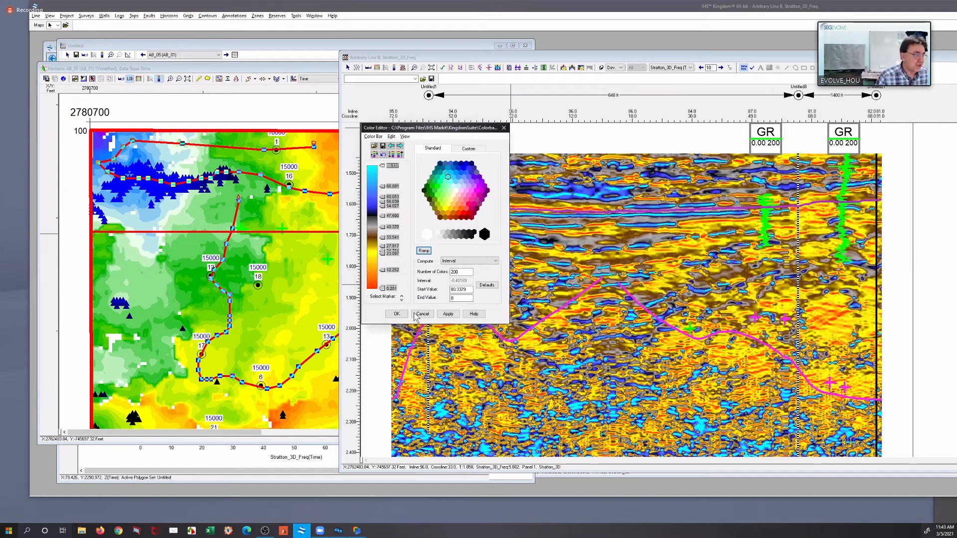
Try an end value of 30 for the frequency section's color bar and apply it
drag(471, 289, 435, 293)
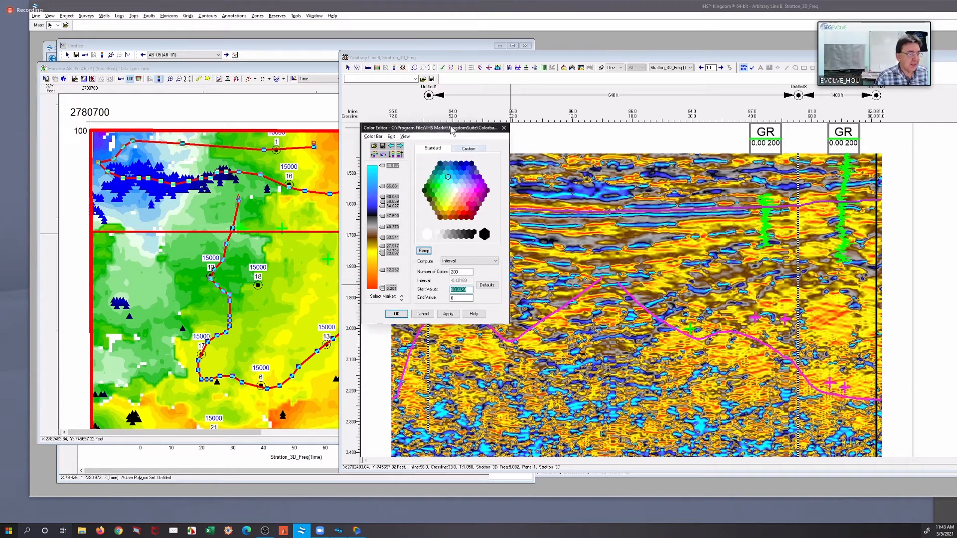
drag(450, 128, 337, 131)
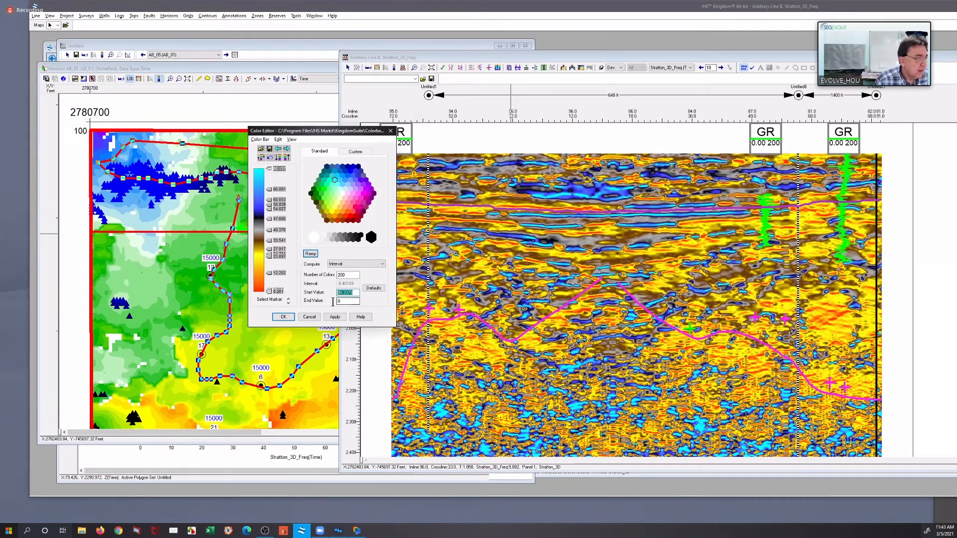
key(Tab)
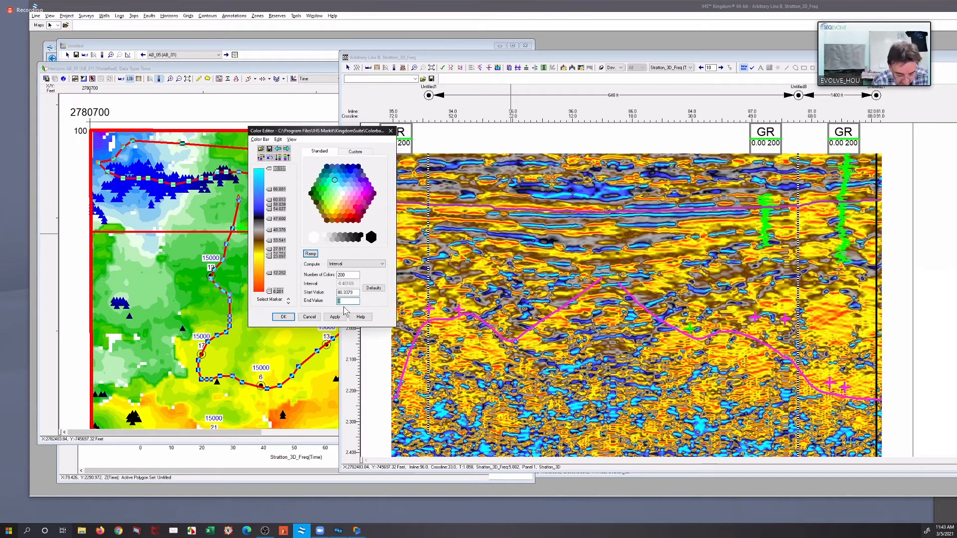
text(30)
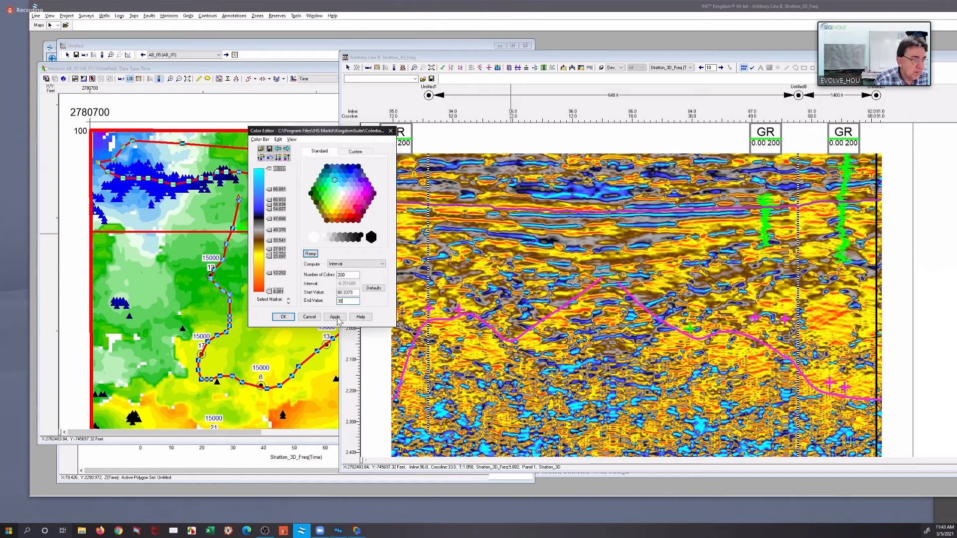
click(334, 317)
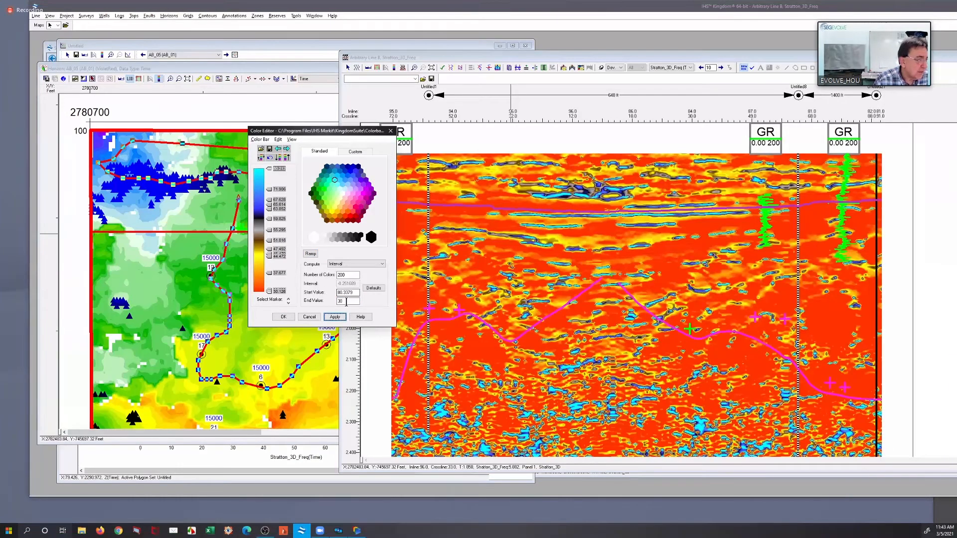
Set the frequency color bar's end value to 20 and start value to 50, apply the range and close the color editor
double_click(340, 300)
text(20)
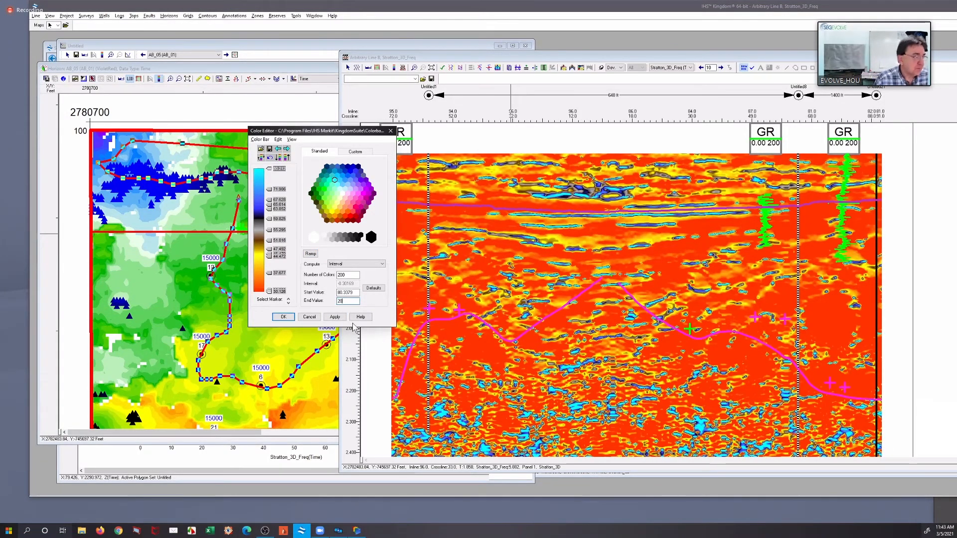
click(334, 317)
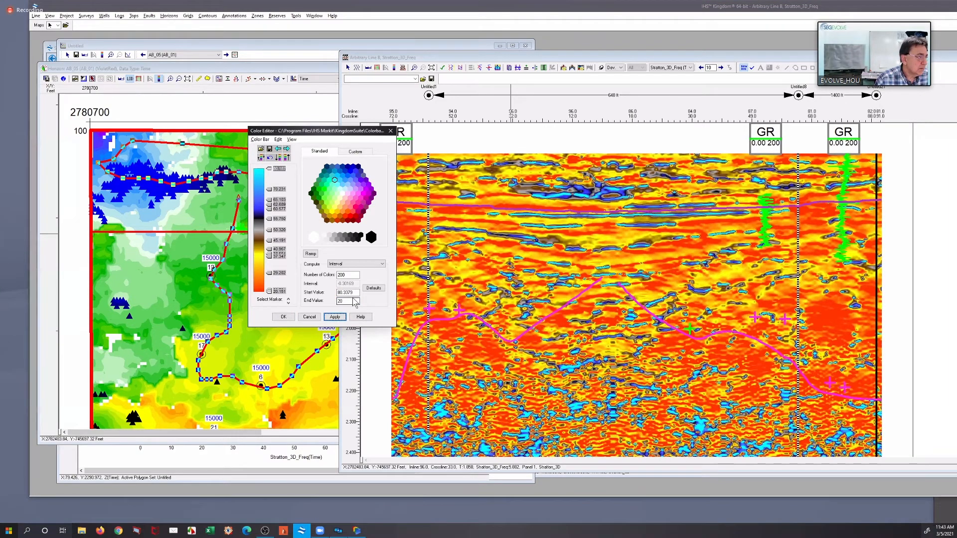
drag(354, 293, 326, 293)
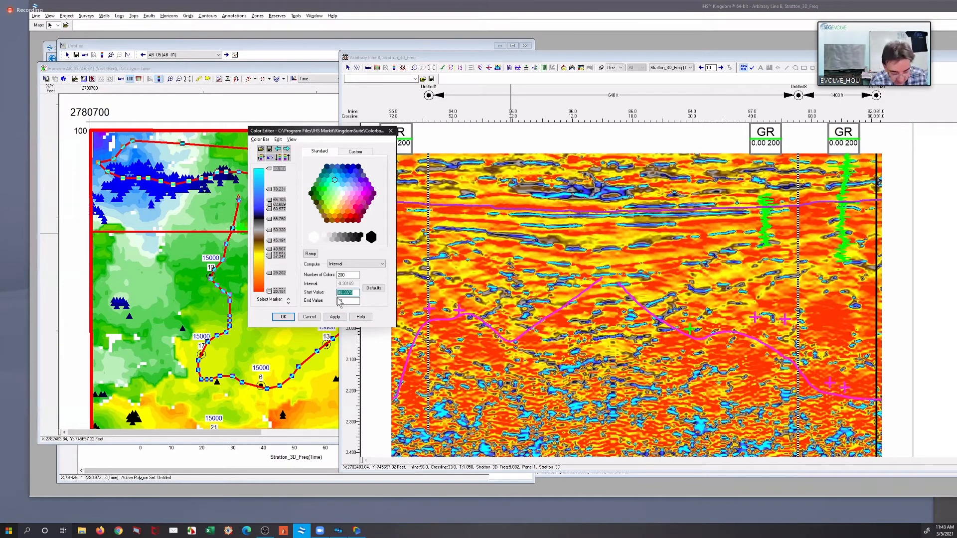
text(4)
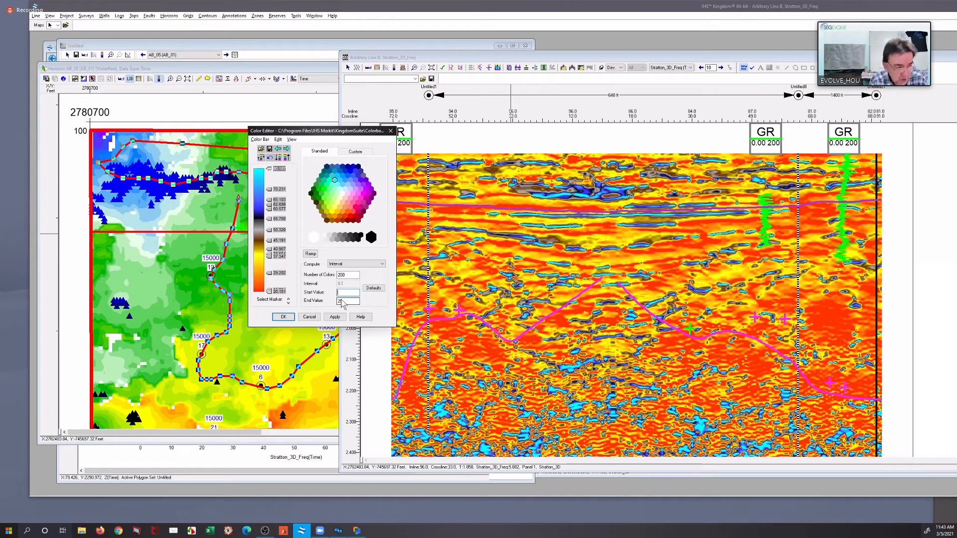
key(BackSpace)
text(50)
click(334, 317)
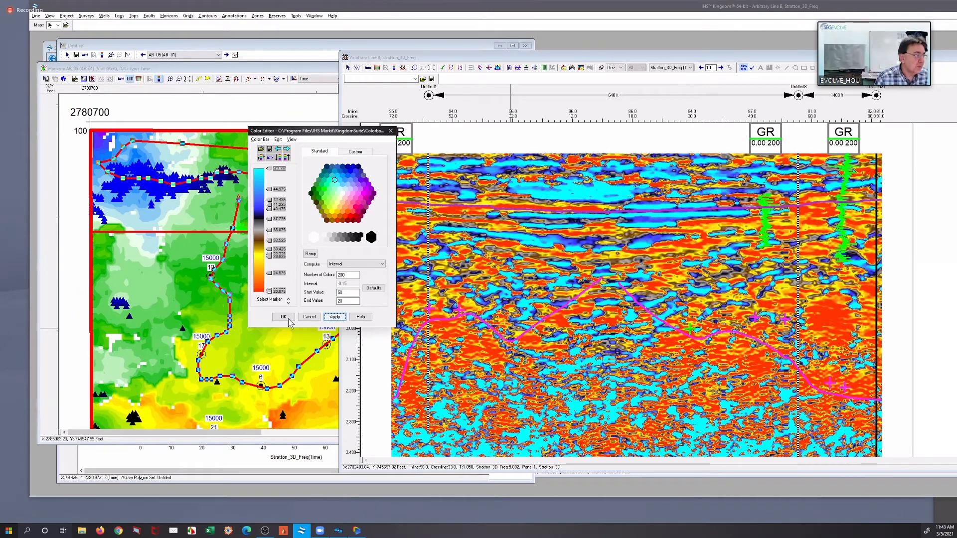
click(308, 318)
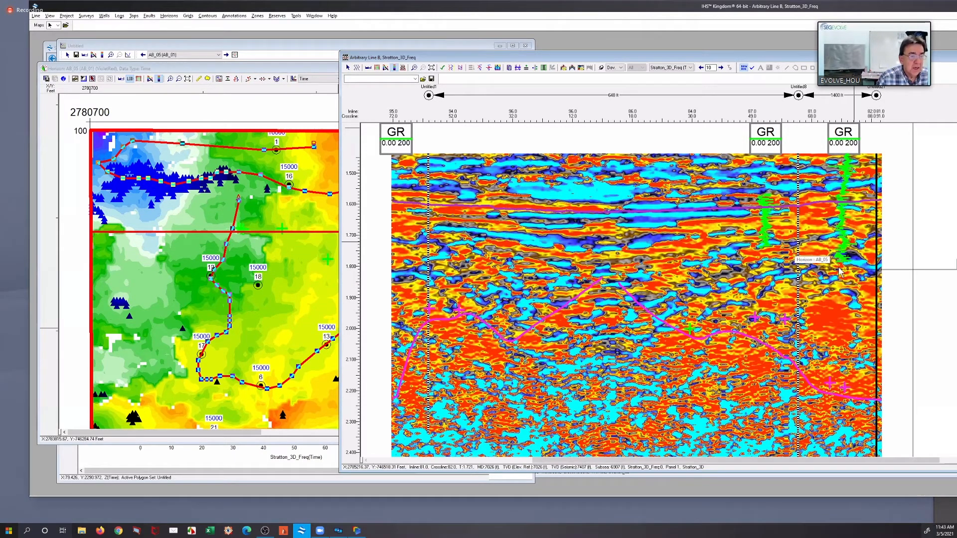
Examine the frequency response along AB_05 up close on the new arbitrary line section, and close that section
scroll(878, 267, up, 3)
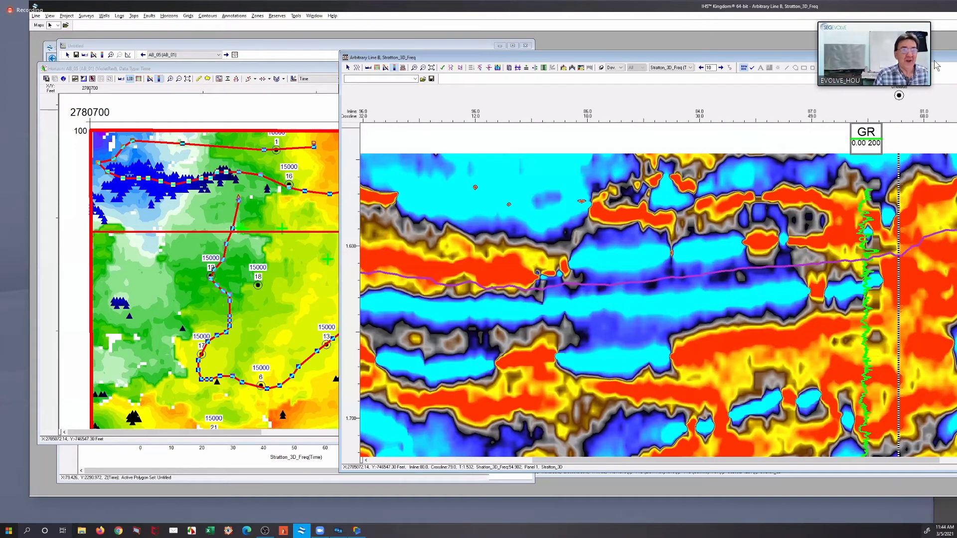
drag(935, 61, 822, 65)
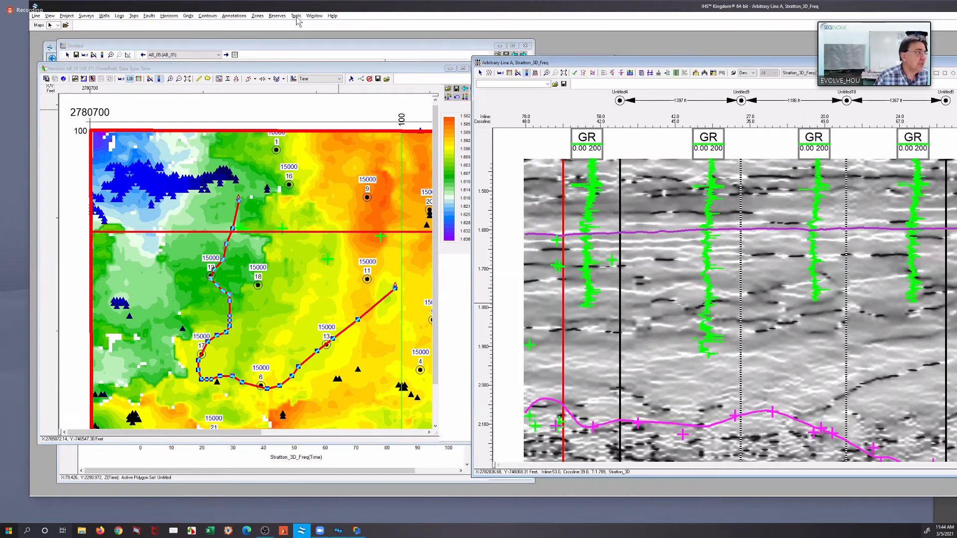
Bring up the AB_05 envelope versus frequency crossplot and minimize its window
click(296, 16)
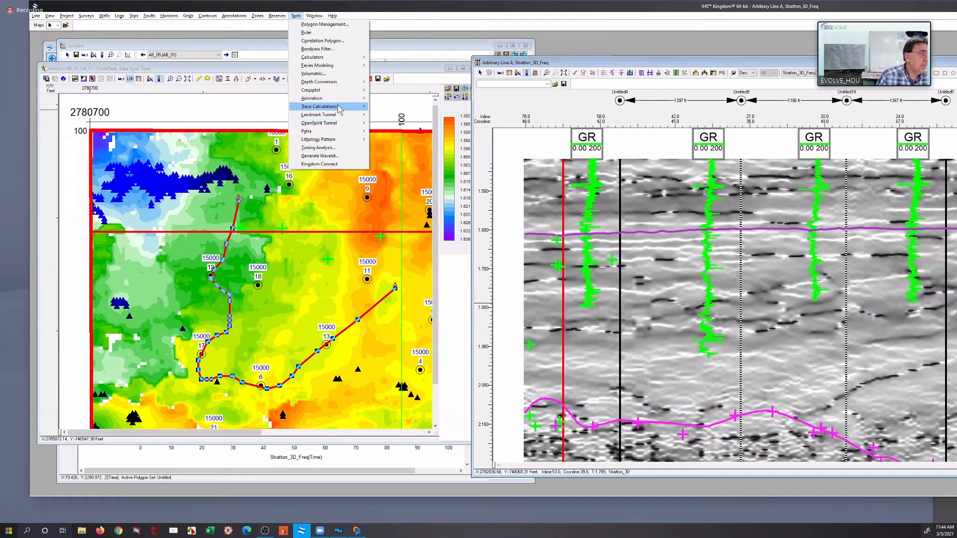
mouse_move(339, 109)
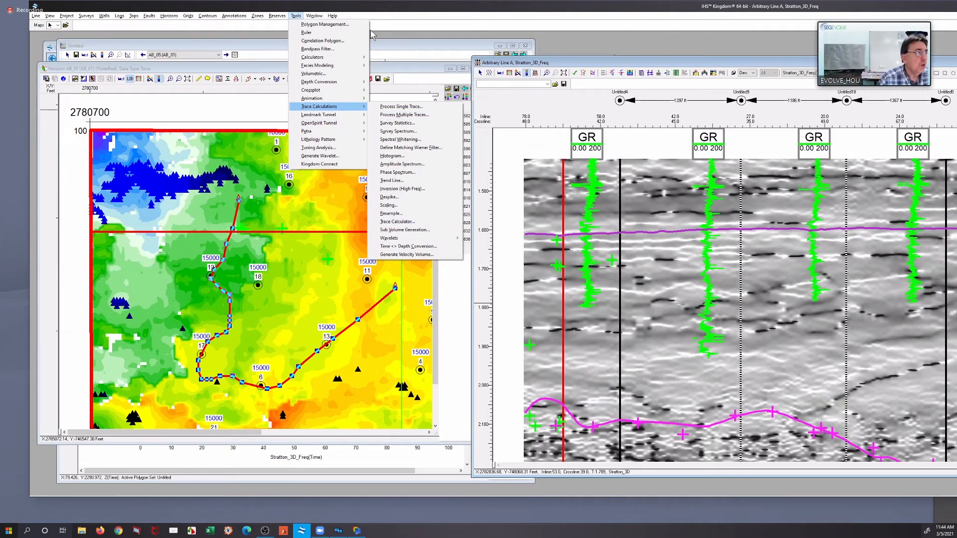
click(297, 17)
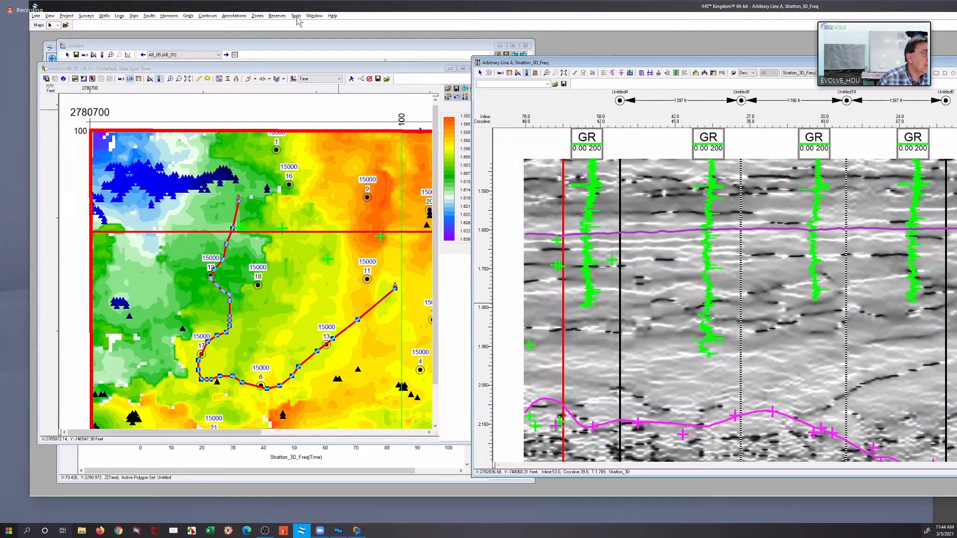
click(297, 19)
mouse_move(312, 18)
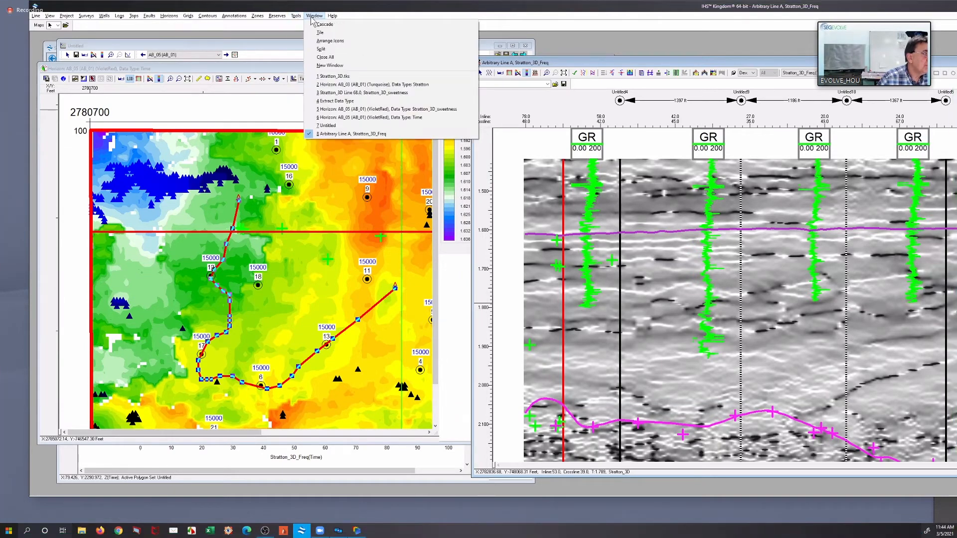
click(353, 126)
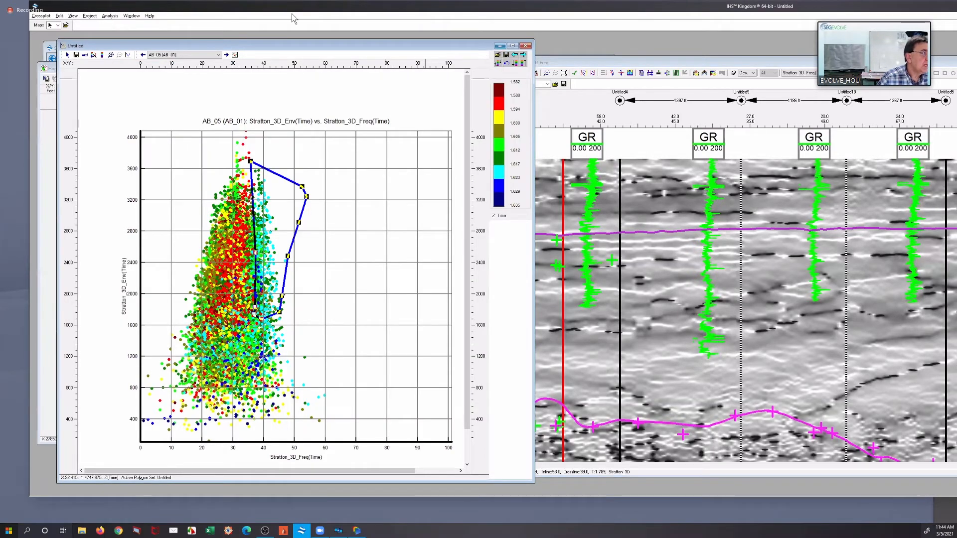
click(499, 46)
Look up the Sweetness function's description in the Trace Calculator, and close the calculator without computing anything
click(296, 16)
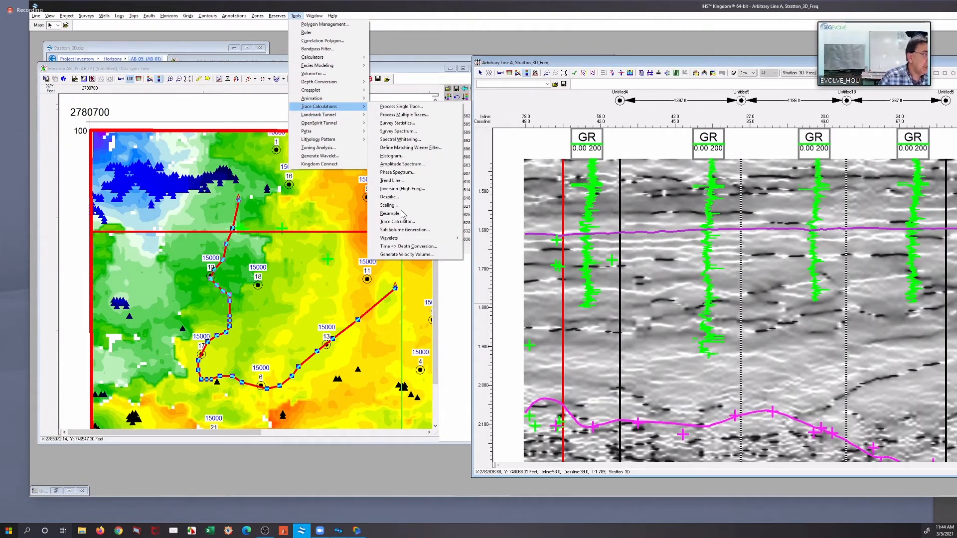
click(407, 224)
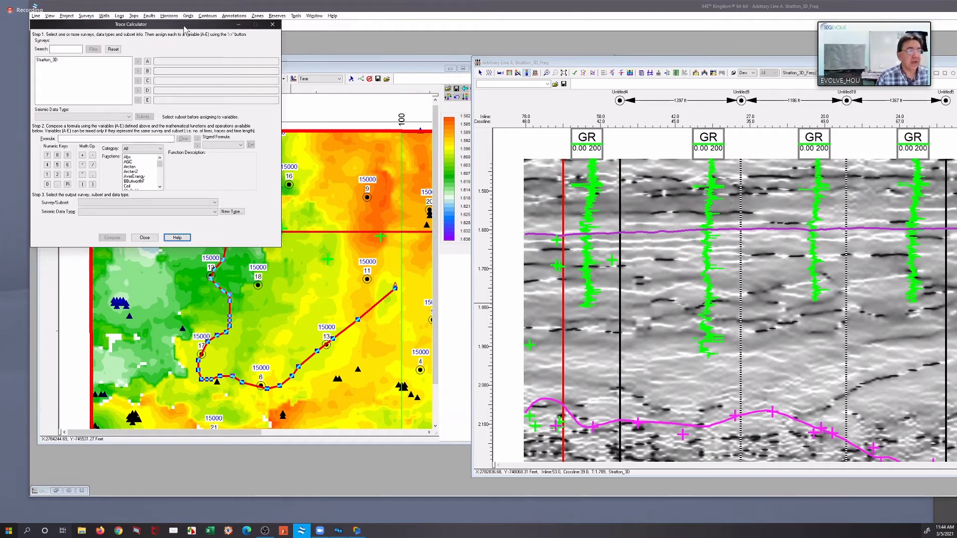
mouse_move(185, 29)
mouse_down()
mouse_move(551, 115)
mouse_move(547, 102)
mouse_up()
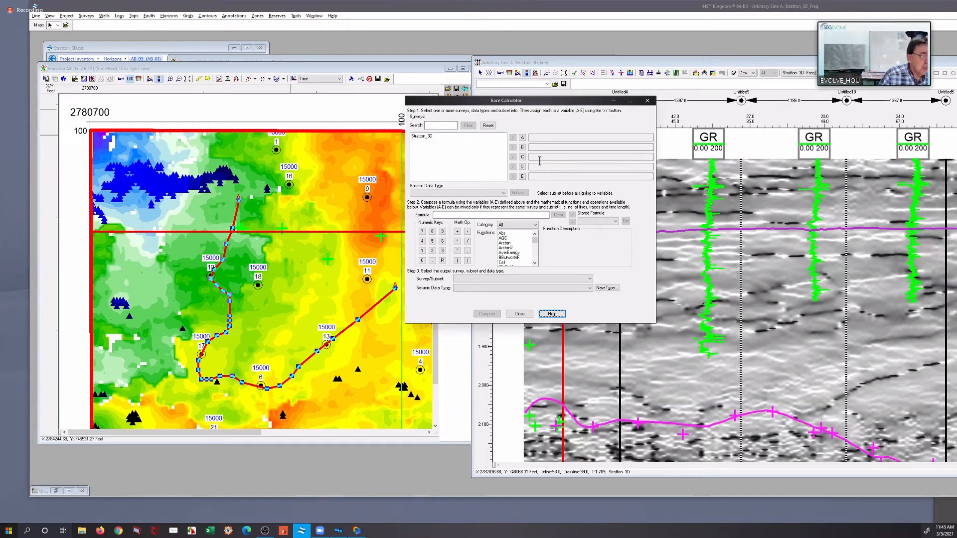
click(513, 248)
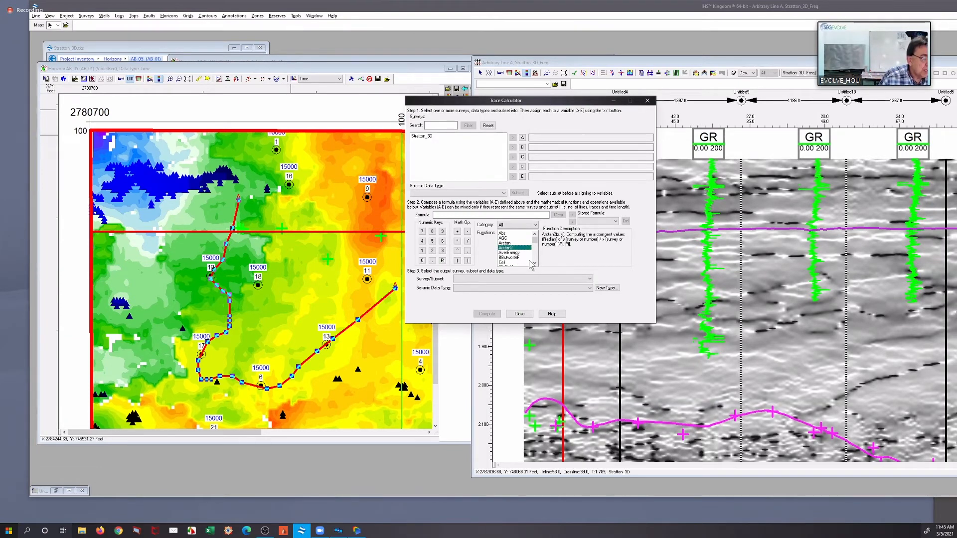
scroll(536, 249, down, 1)
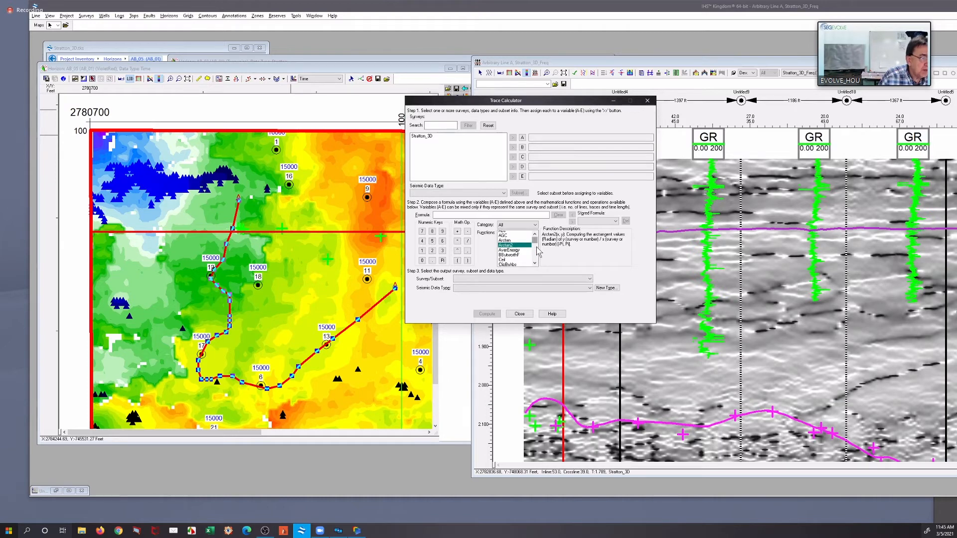
scroll(537, 254, down, 10)
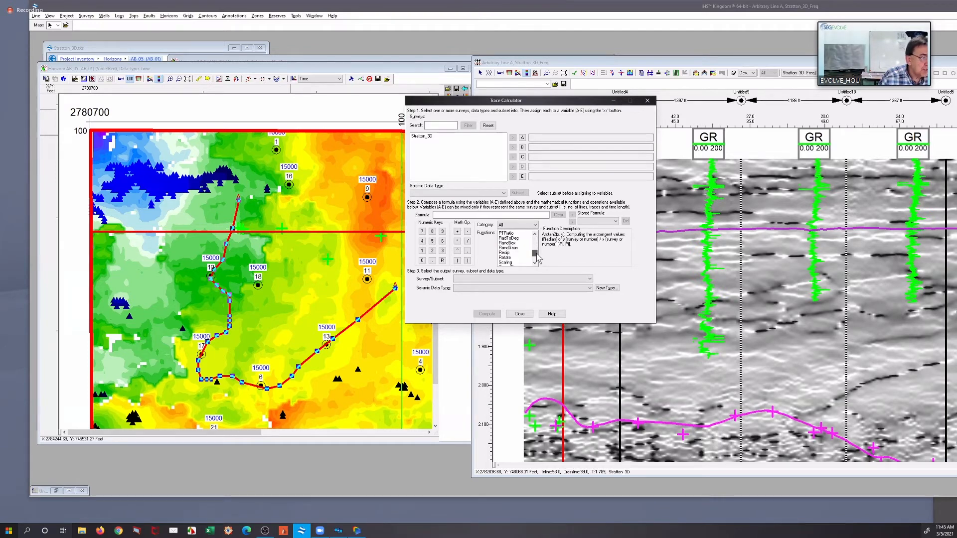
scroll(532, 253, down, 2)
scroll(514, 261, up, 1)
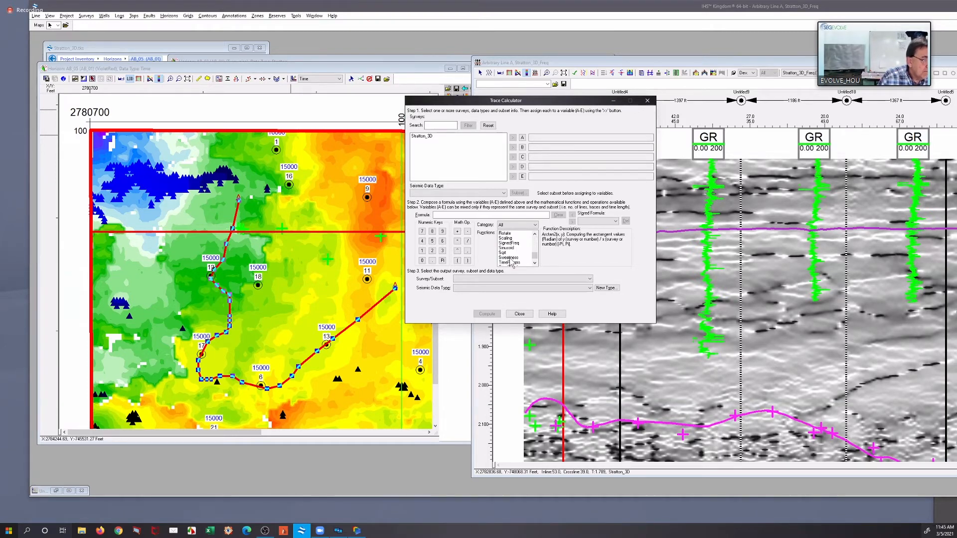
click(509, 257)
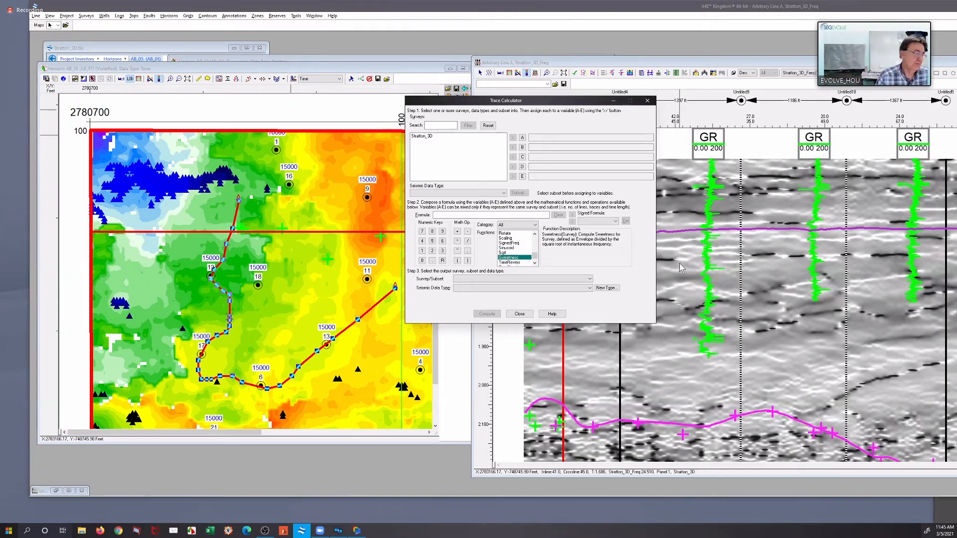
click(528, 313)
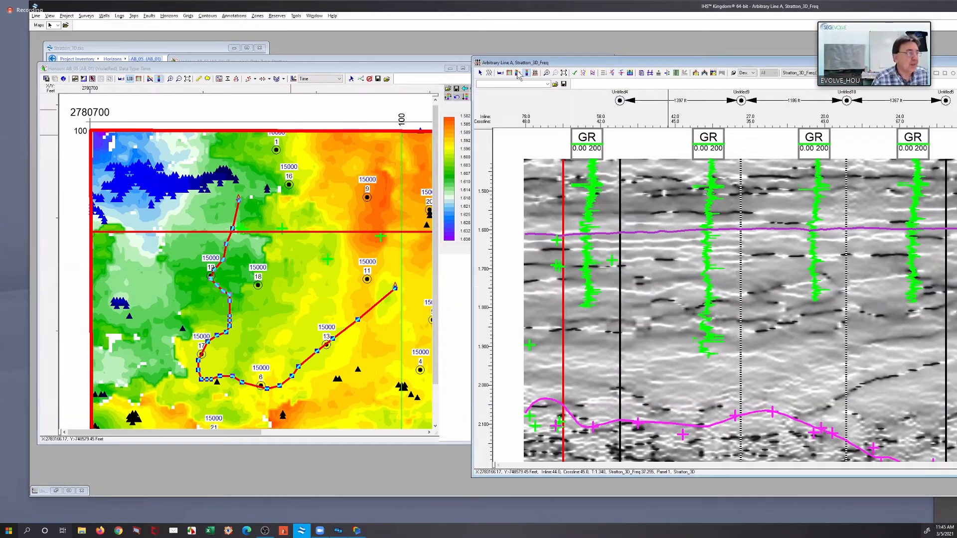
Bring the AB_03 Stratton horizon map to the front and start a new crossplot from it
click(440, 57)
click(721, 60)
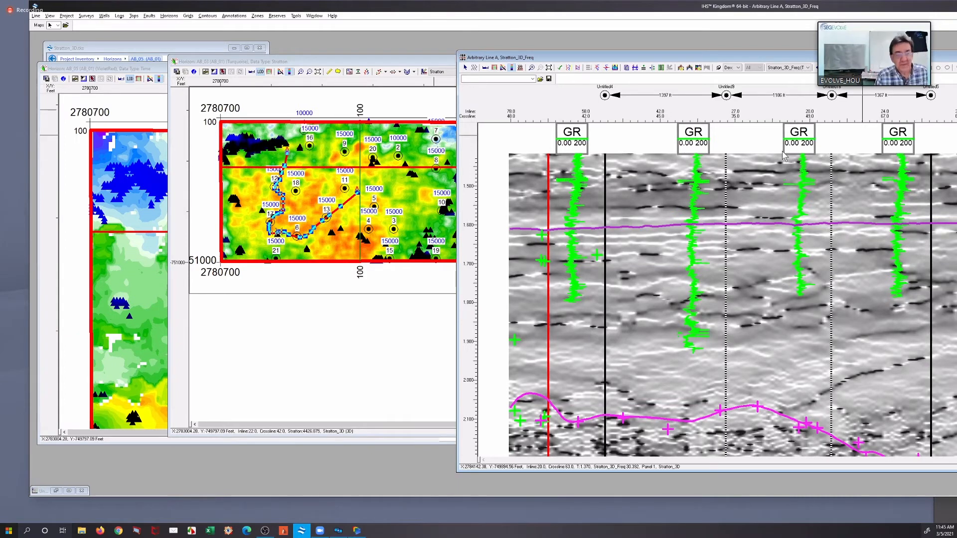
mouse_move(786, 151)
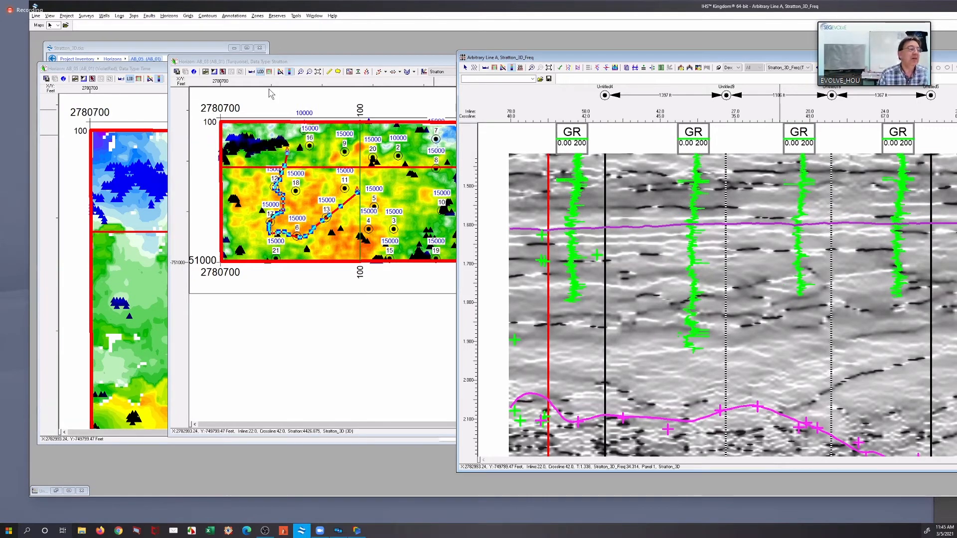
click(363, 58)
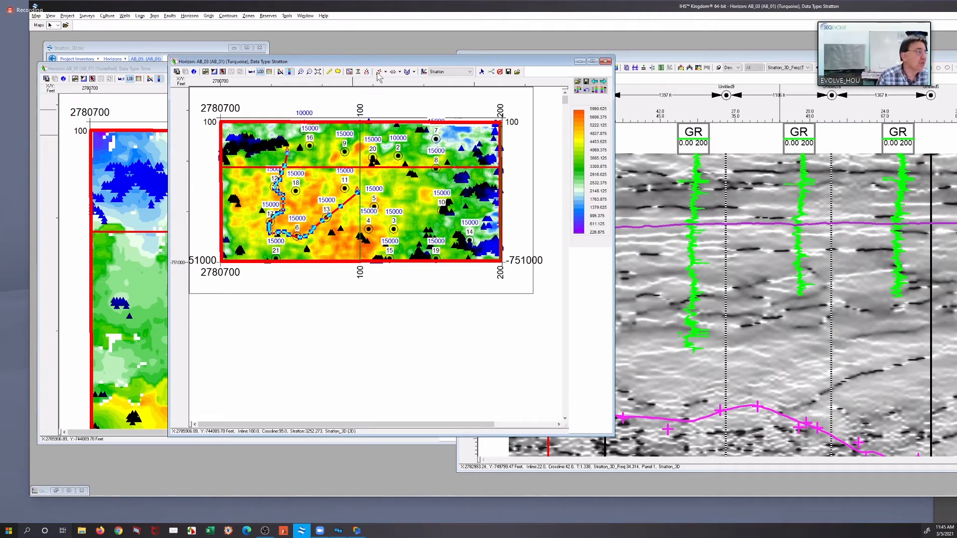
click(287, 16)
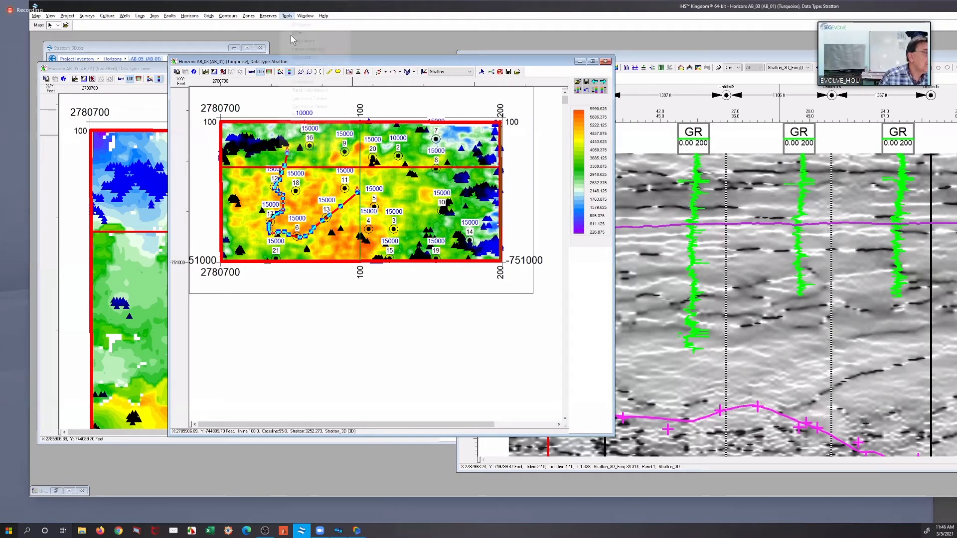
mouse_move(335, 74)
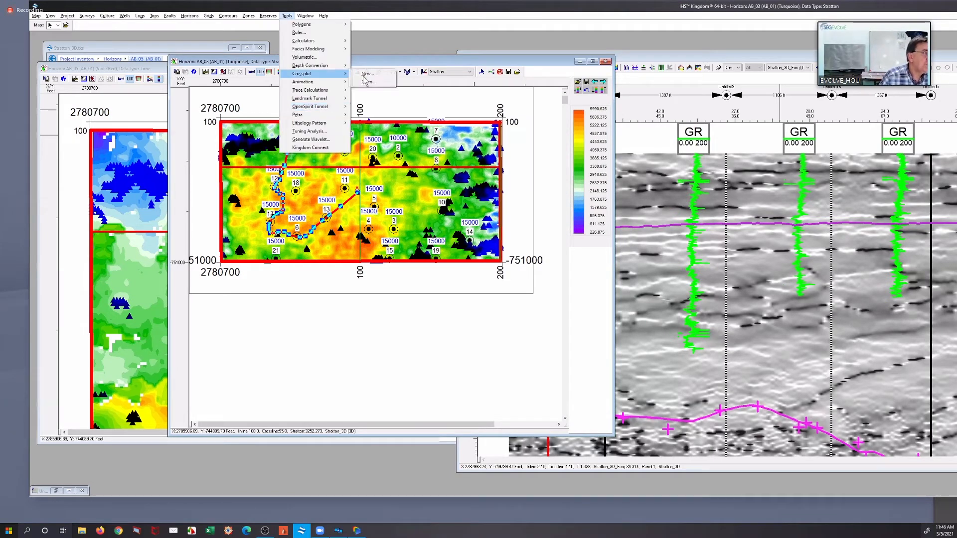
click(609, 209)
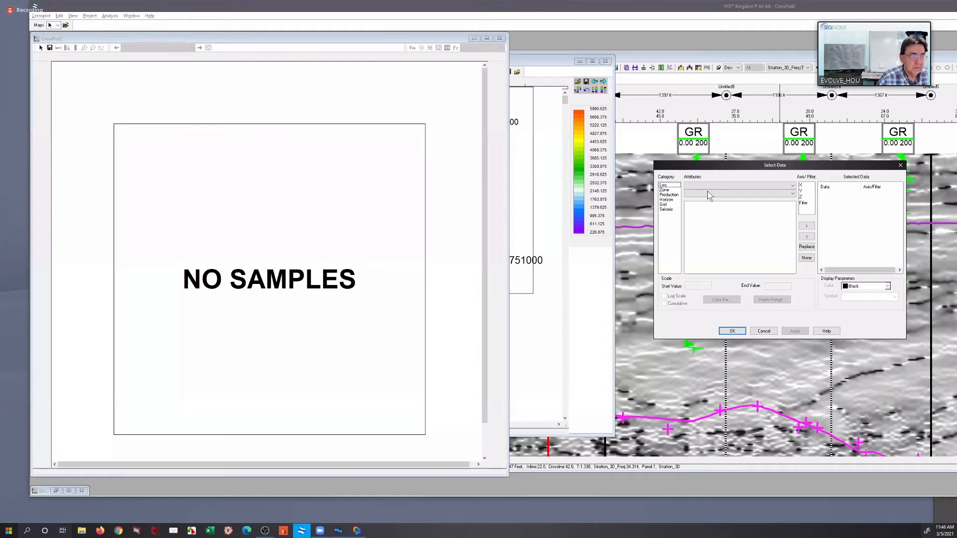
Assign horizon AB_05's Stratton_3D_sweetness(Time) attribute to the crossplot's Y axis
click(669, 200)
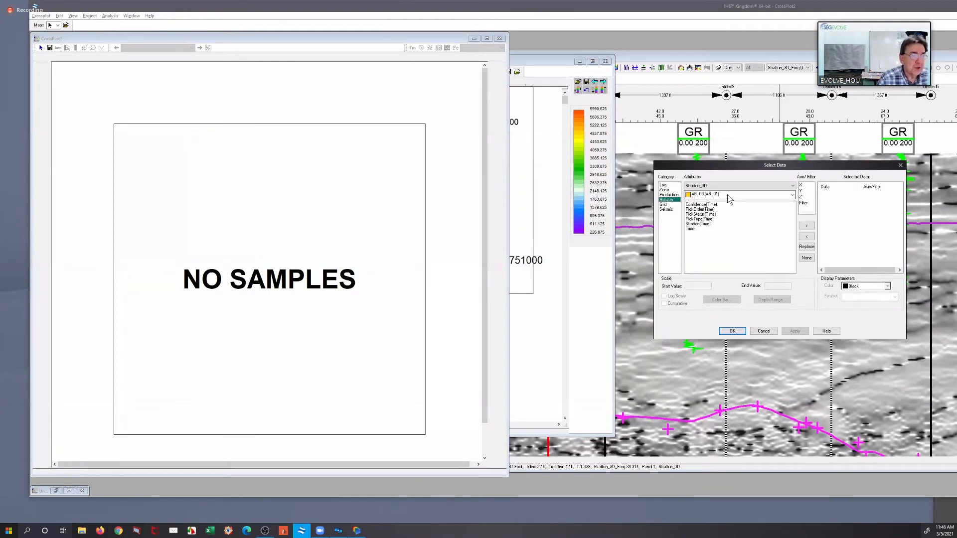
click(726, 195)
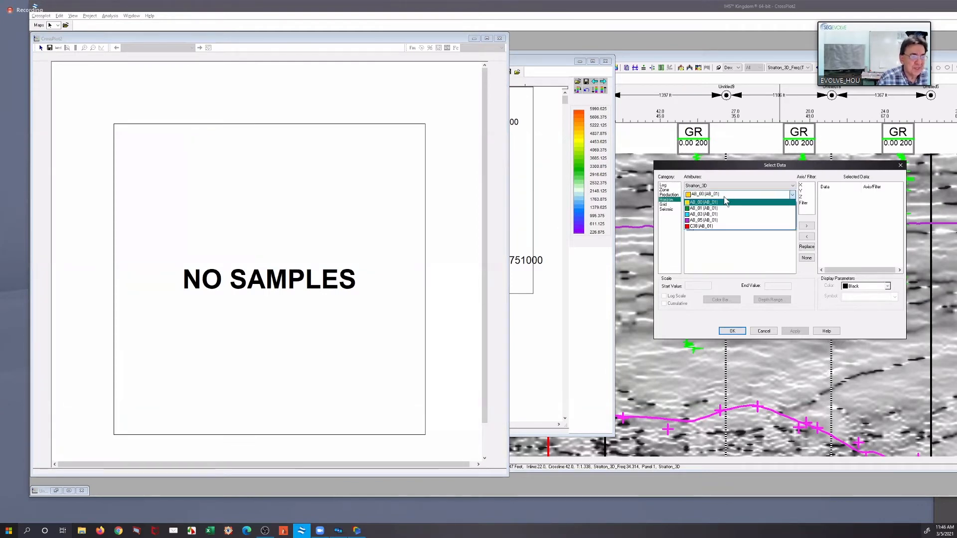
click(713, 219)
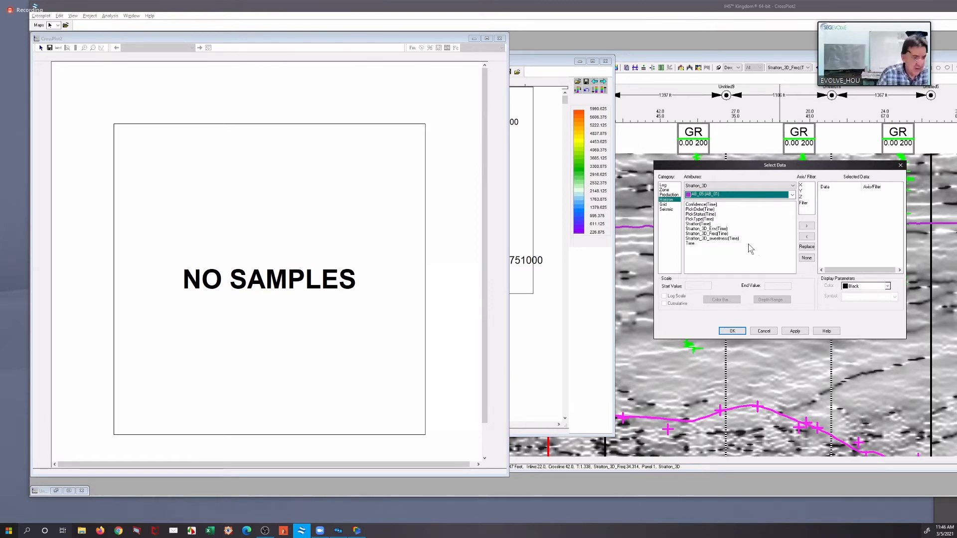
click(708, 239)
click(802, 191)
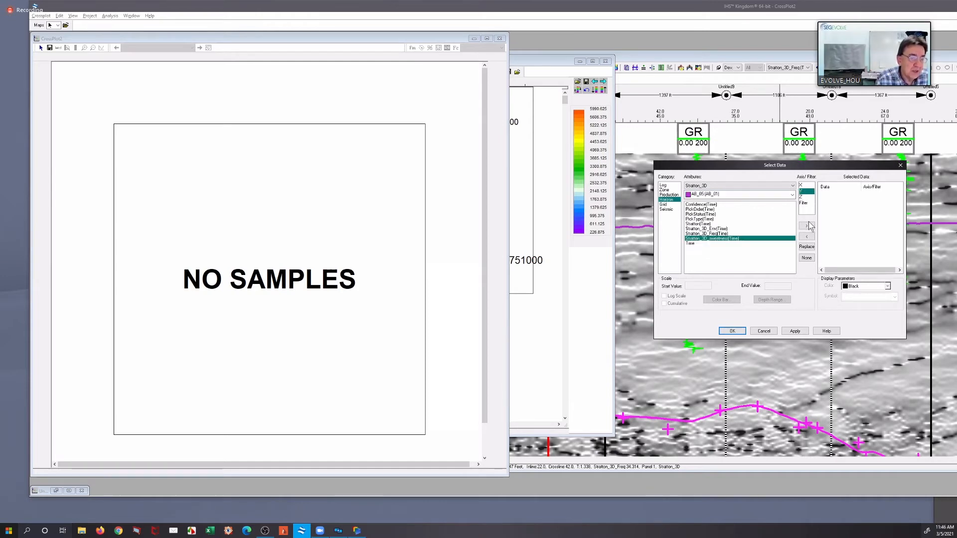
click(806, 227)
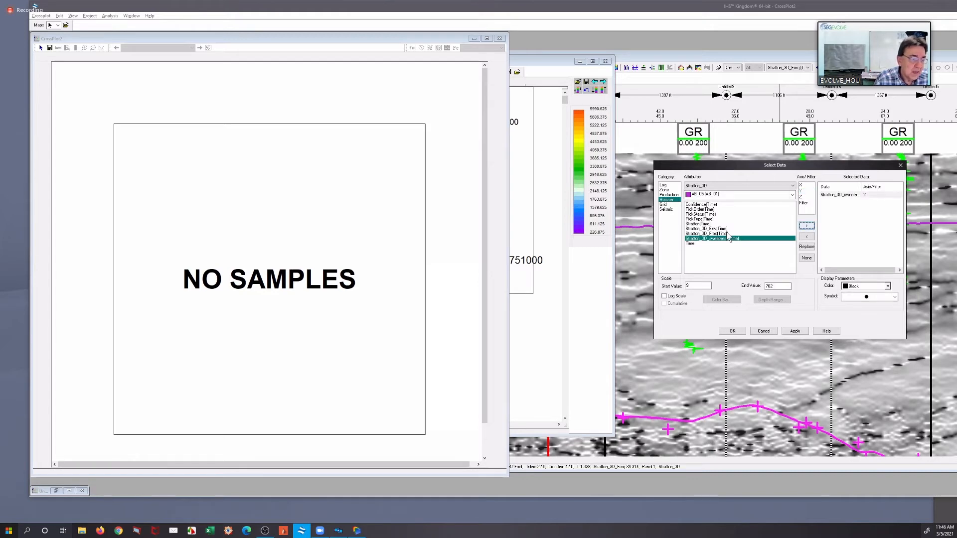
Assign AB_05's Stratton_3D_Env(Time) to X and Stratton_3D_Freq(Time) to Z, and generate the crossplot
click(725, 229)
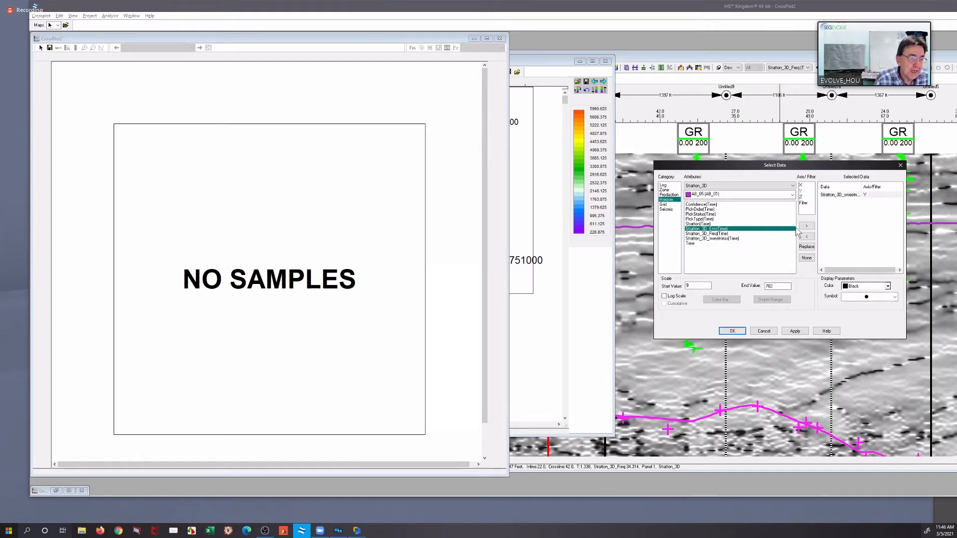
click(801, 186)
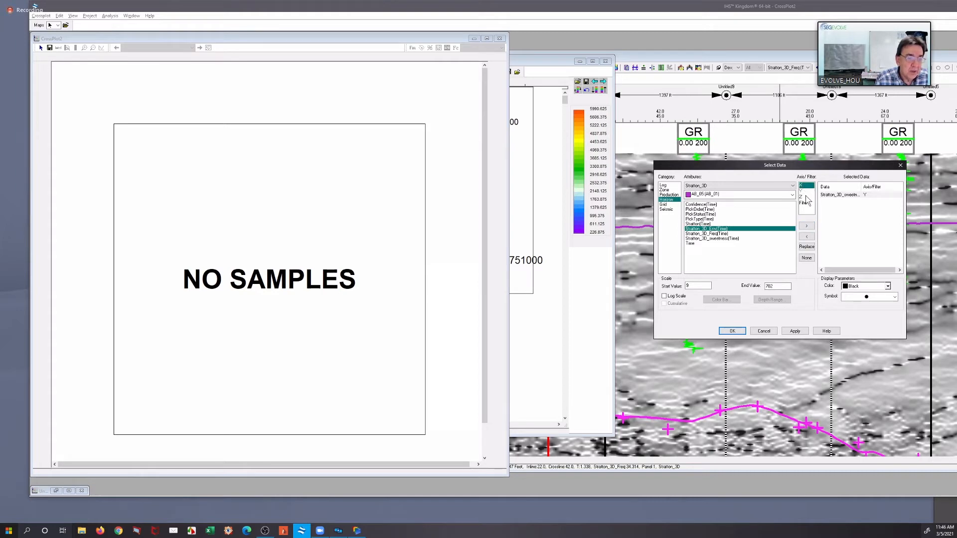
click(806, 227)
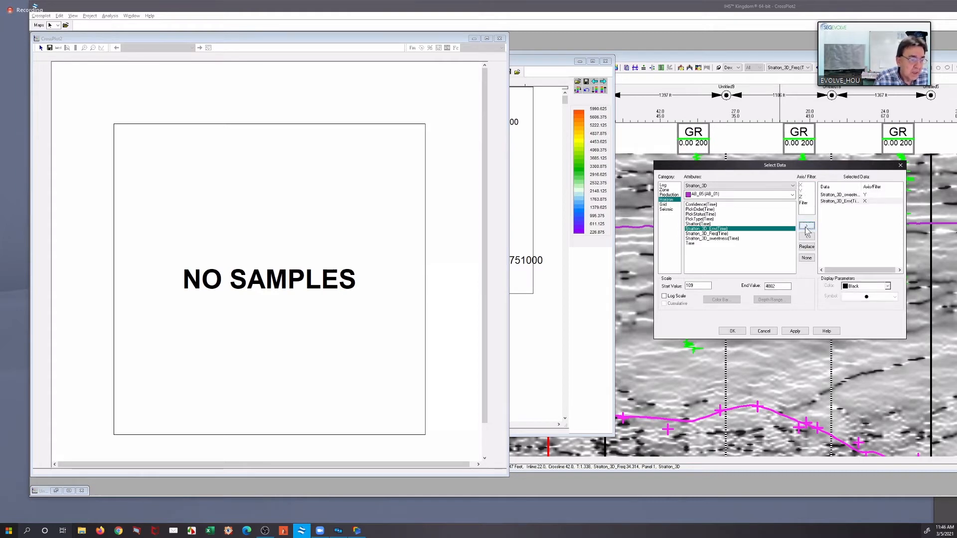
click(708, 234)
click(801, 198)
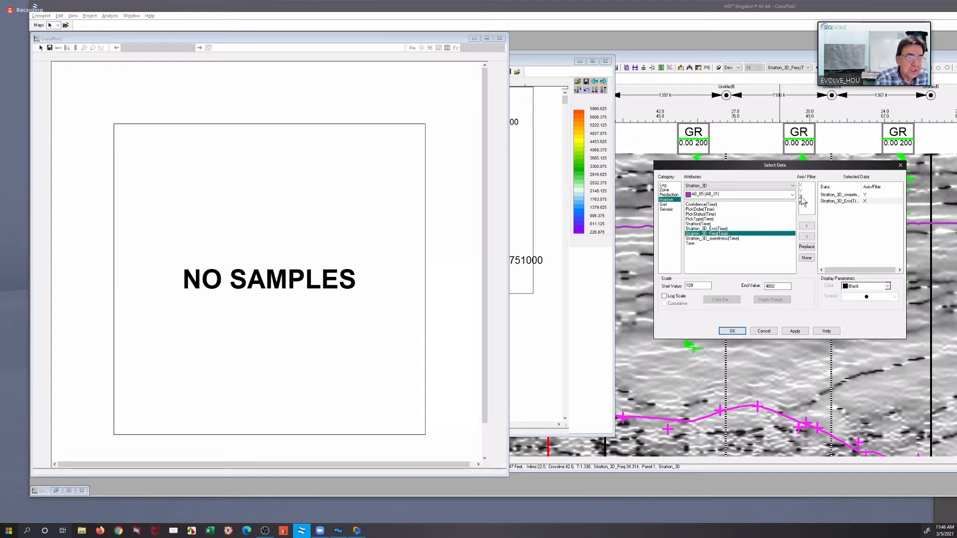
click(807, 227)
click(796, 331)
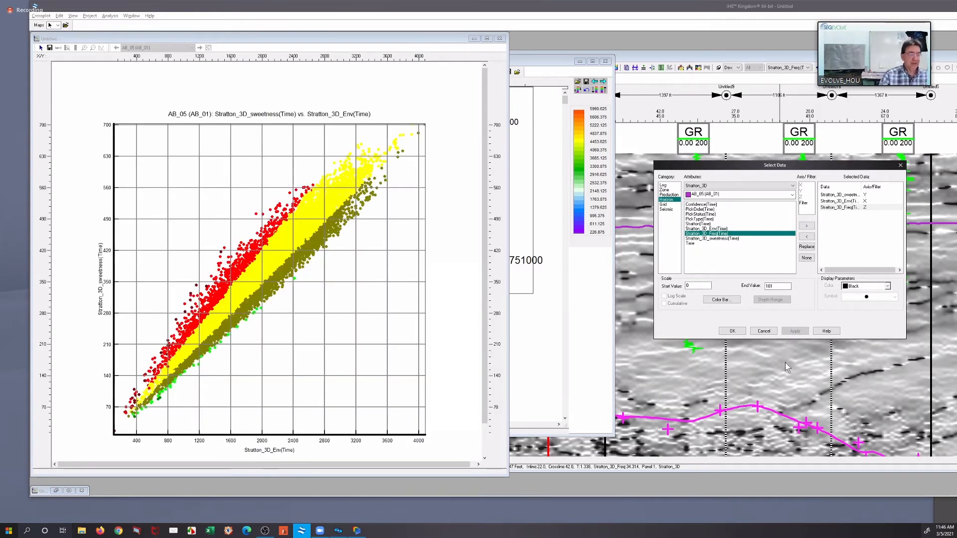
click(732, 331)
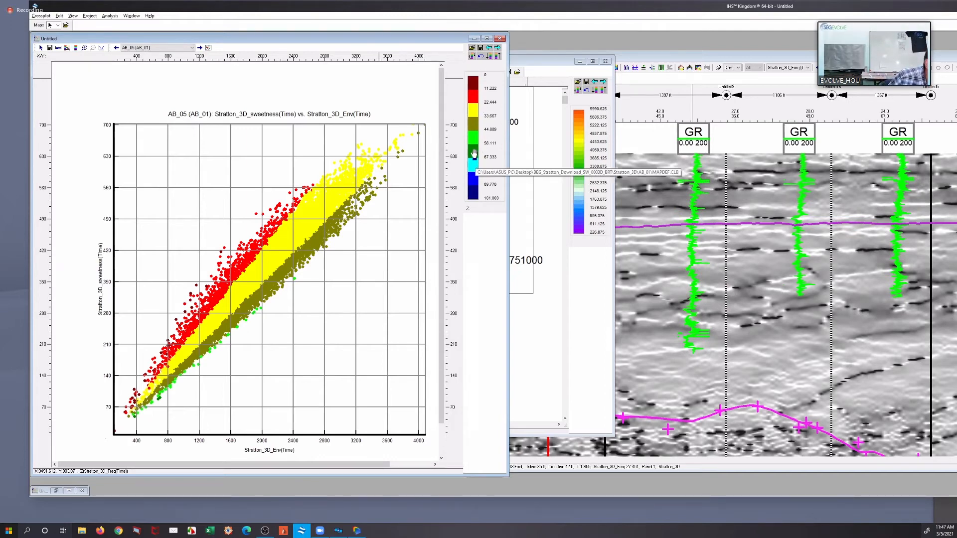
Rescale the crossplot's color bar, trying an end value of 60 and settling on 50, and accept the change
click(68, 48)
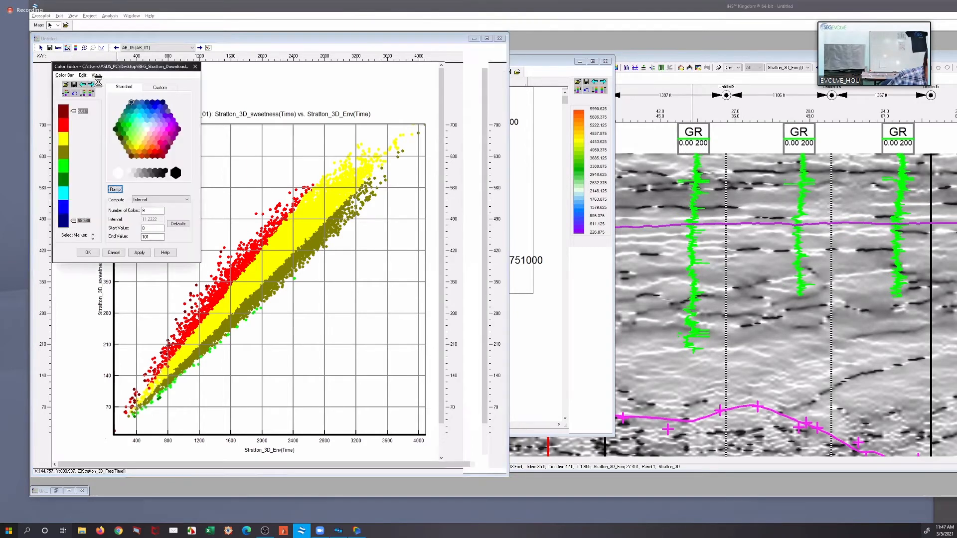
drag(116, 68, 655, 163)
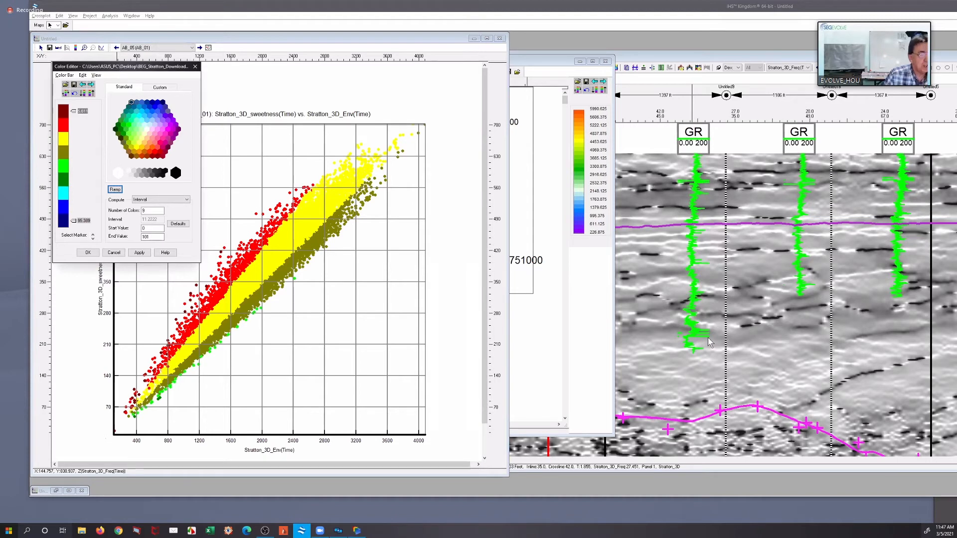
drag(690, 333, 660, 335)
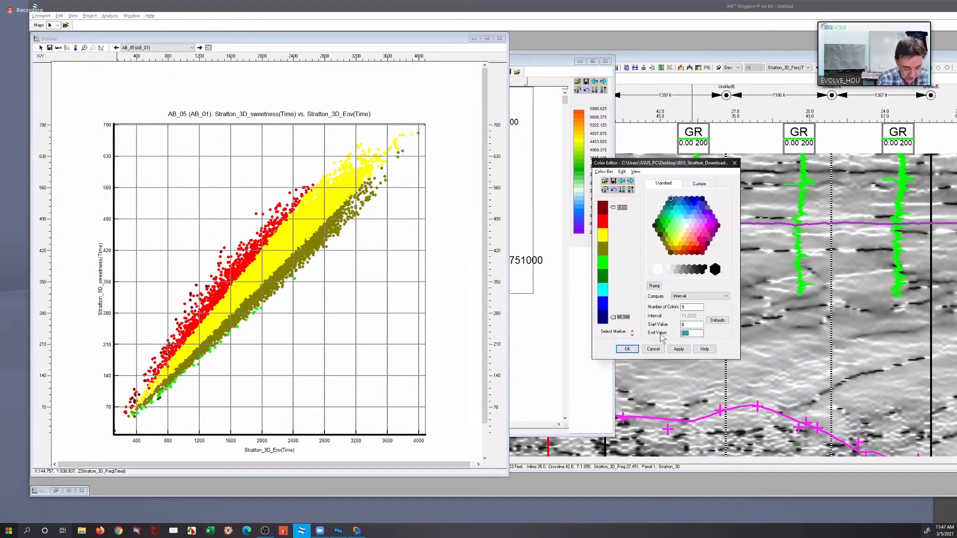
text(60)
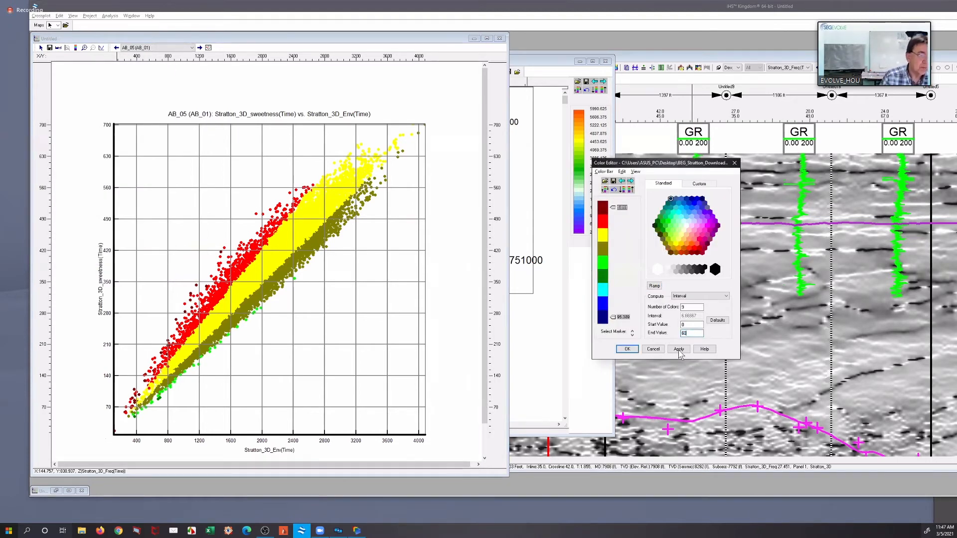
click(679, 349)
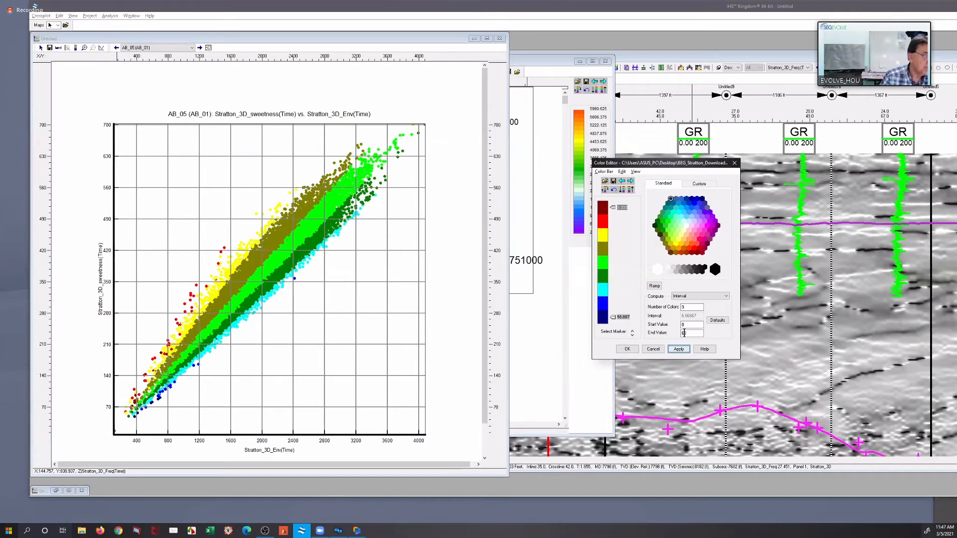
drag(689, 333, 664, 334)
text(50)
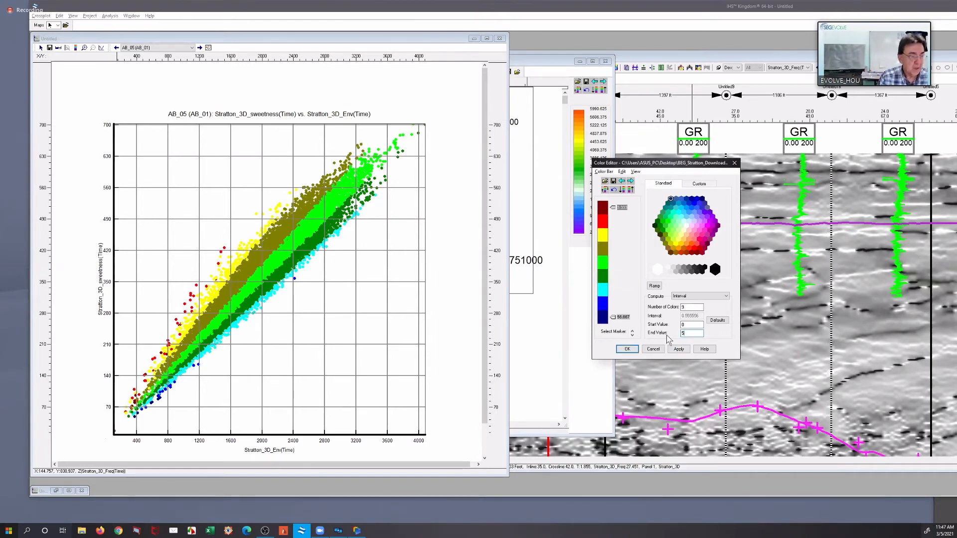
click(680, 350)
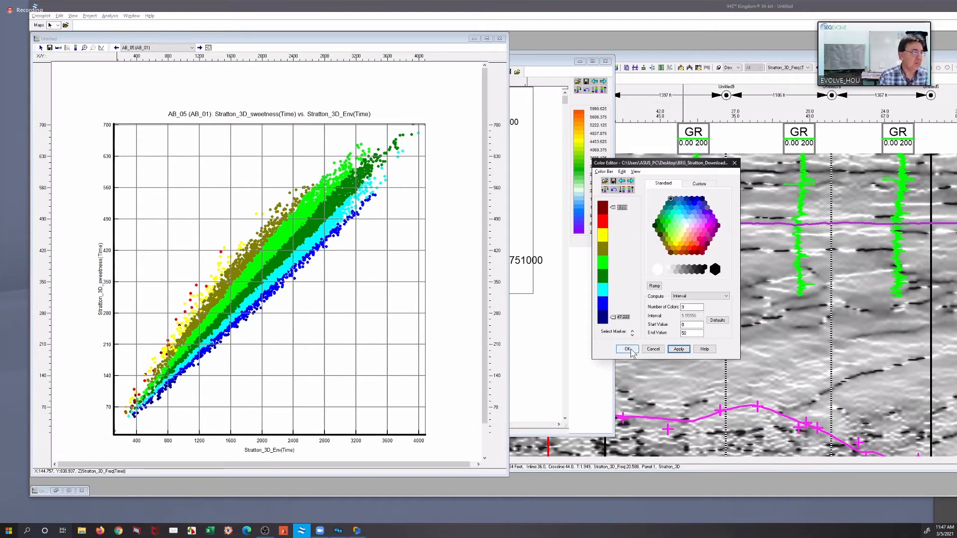
click(647, 350)
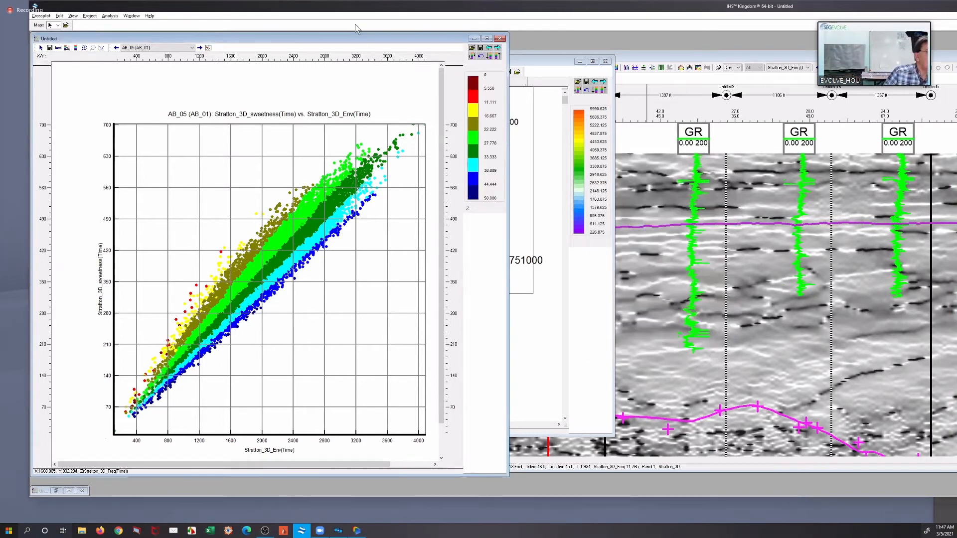
Digitize a polygon on the crossplot around the blue high-frequency points along the lower edge of the point cloud
drag(357, 40, 365, 44)
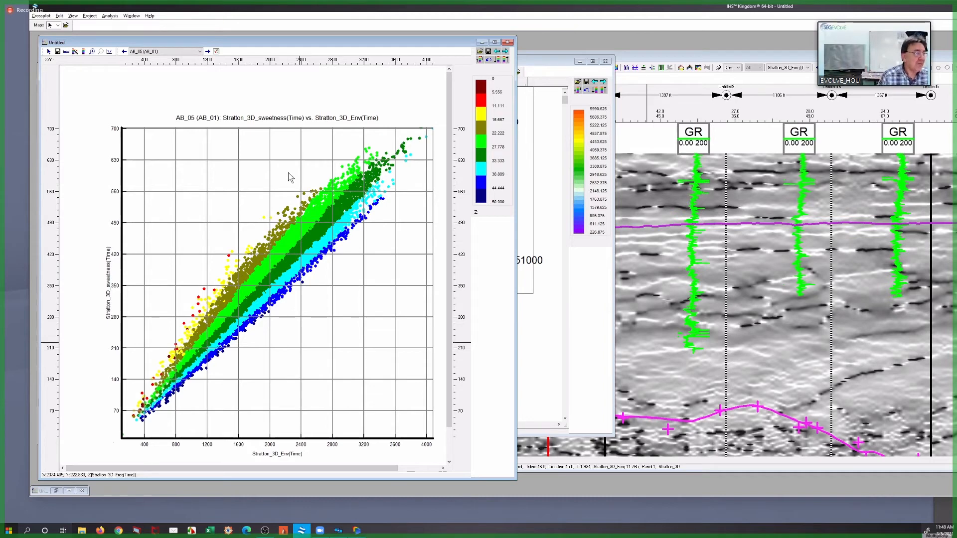
right_click(246, 156)
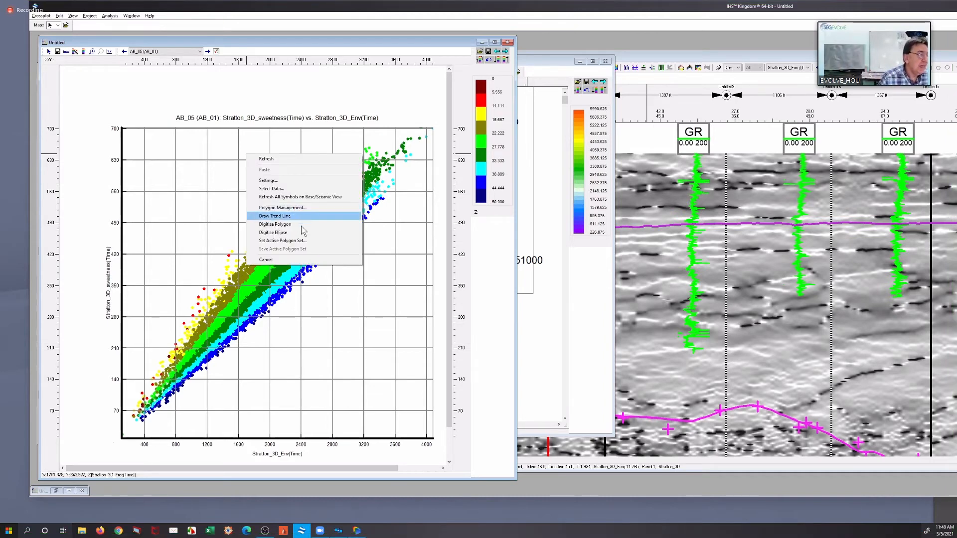
click(337, 226)
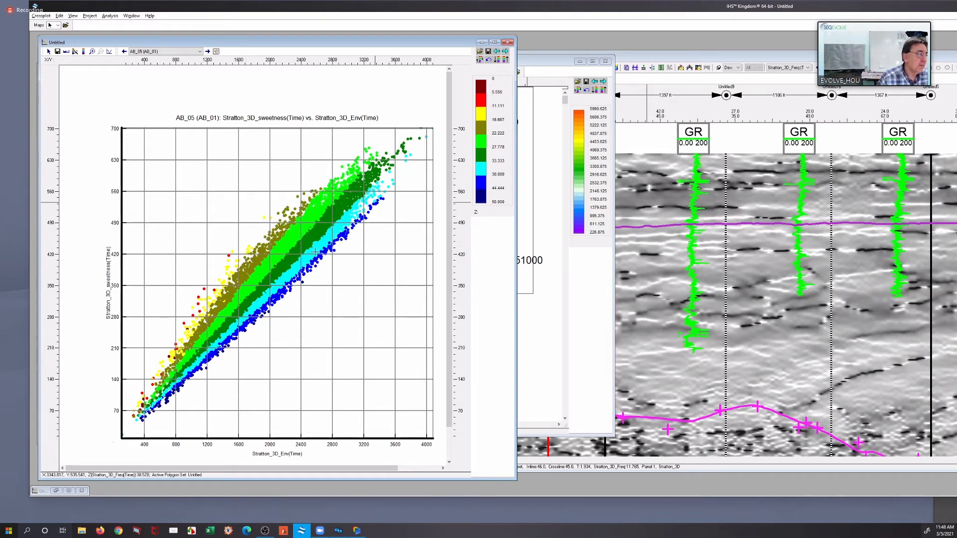
click(374, 202)
click(317, 256)
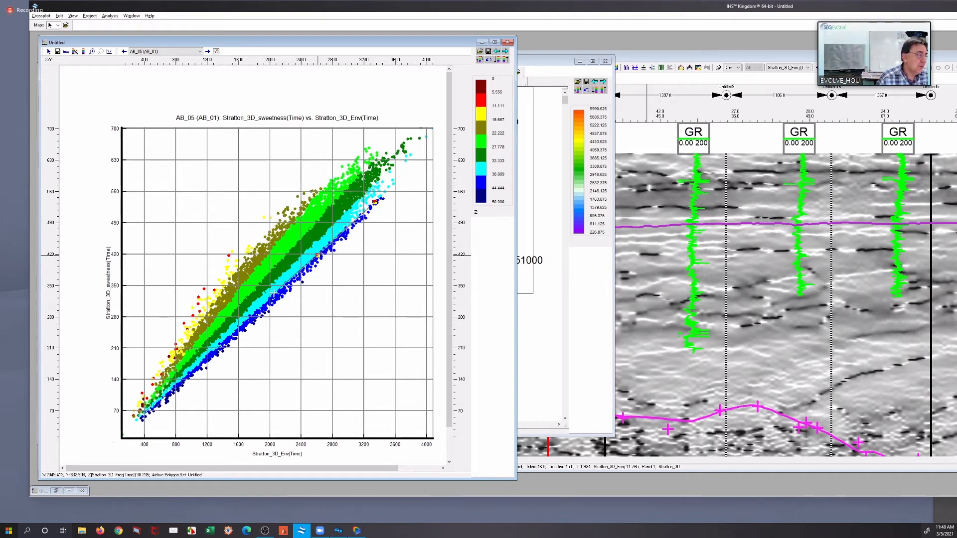
click(269, 293)
click(280, 301)
click(330, 275)
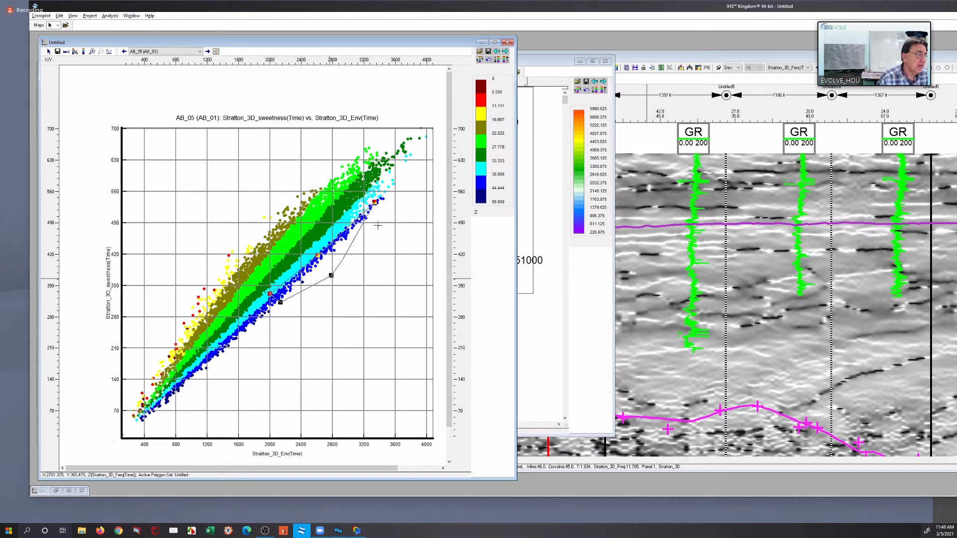
click(393, 197)
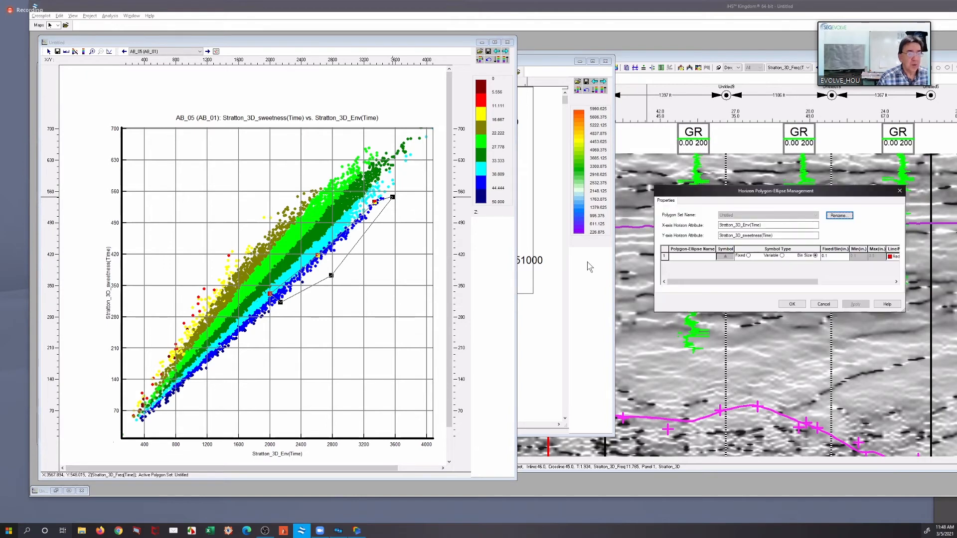
Name the new high-frequency polygon 50Hz and accept its properties
click(678, 256)
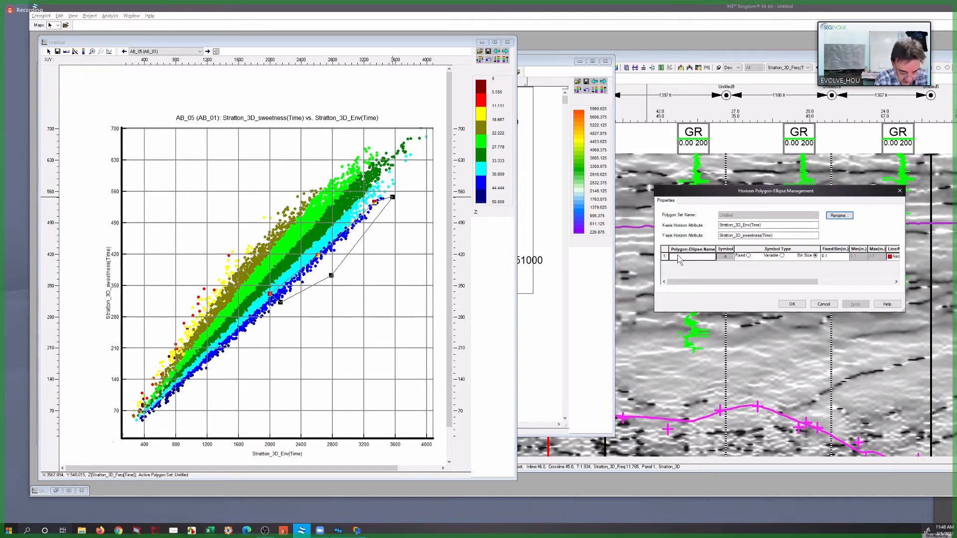
text(%)
text(0ix)
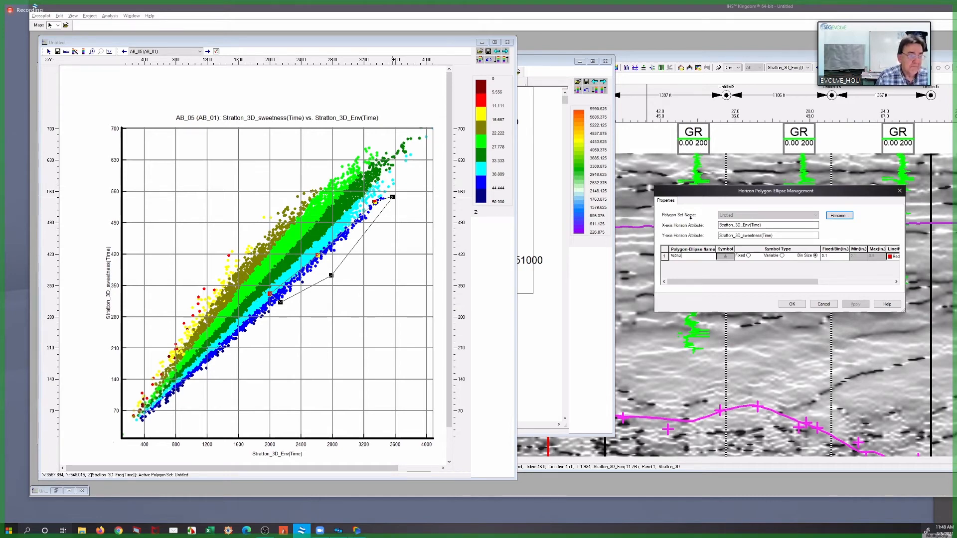
drag(681, 255, 648, 250)
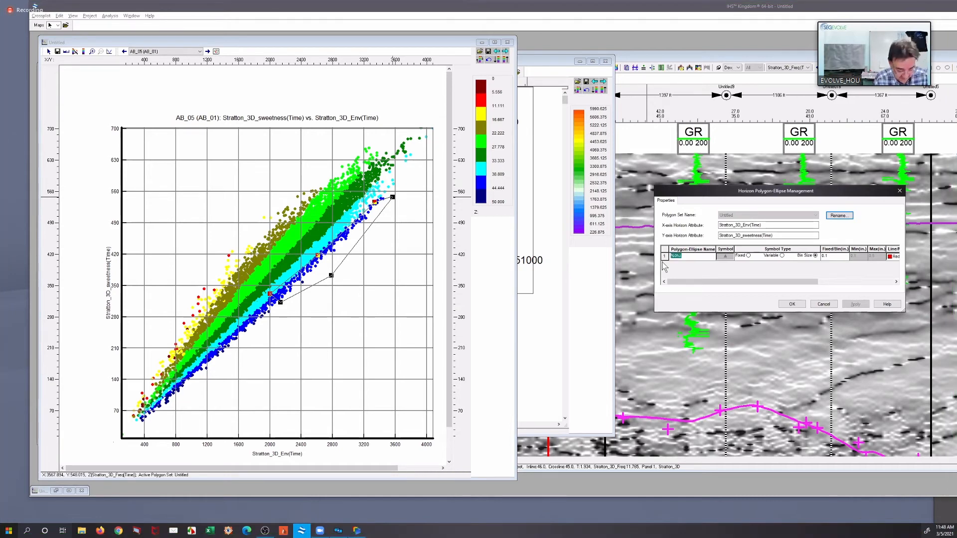
text(5)
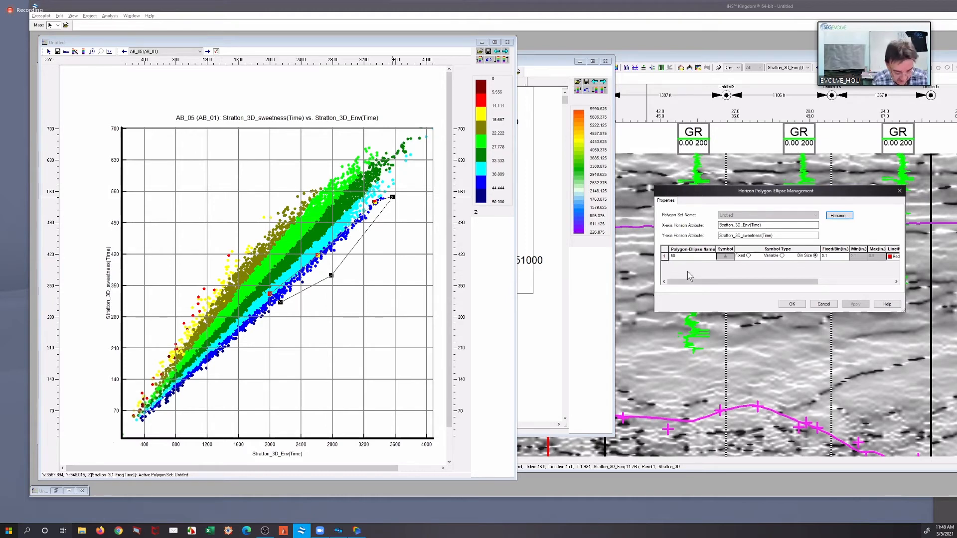
click(792, 304)
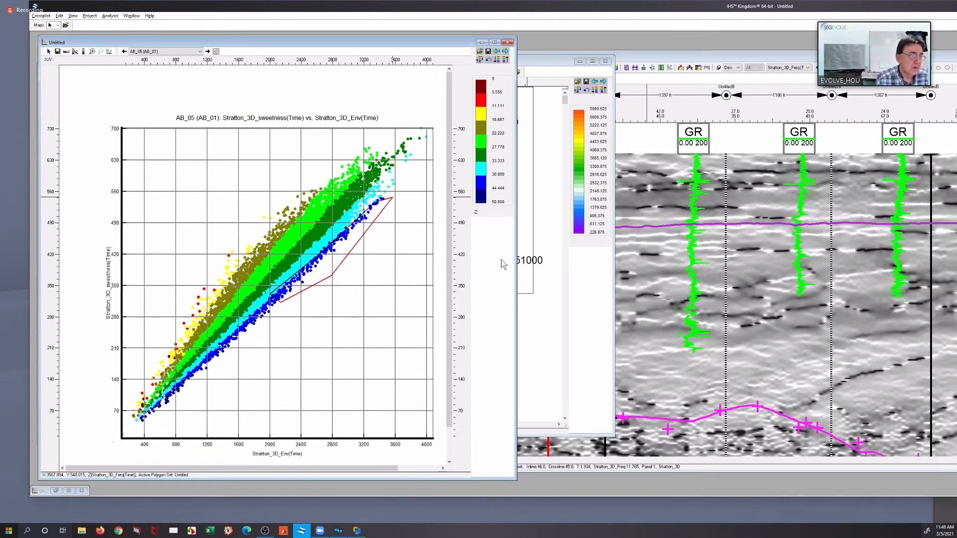
Digitize a second polygon around the olive low-frequency points along the upper edge of the point cloud
right_click(193, 200)
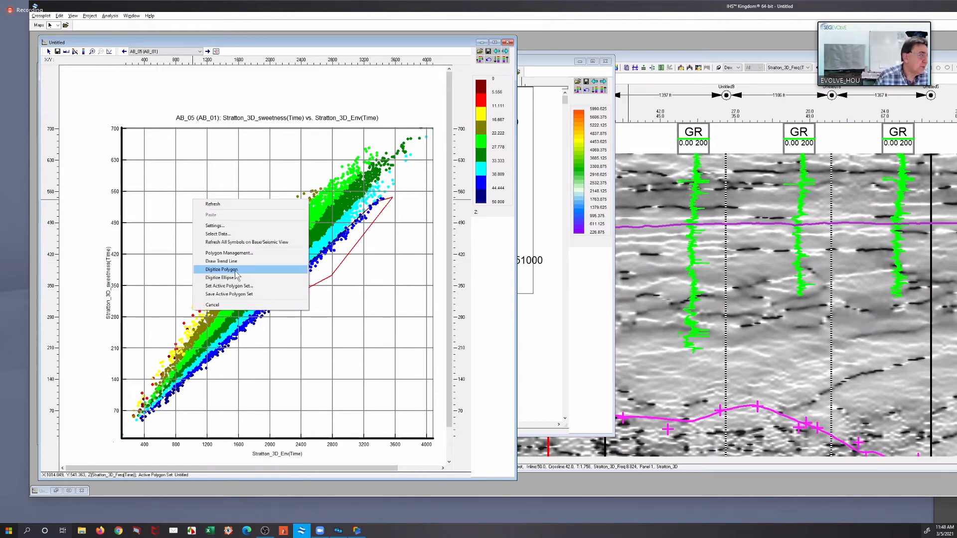
click(243, 269)
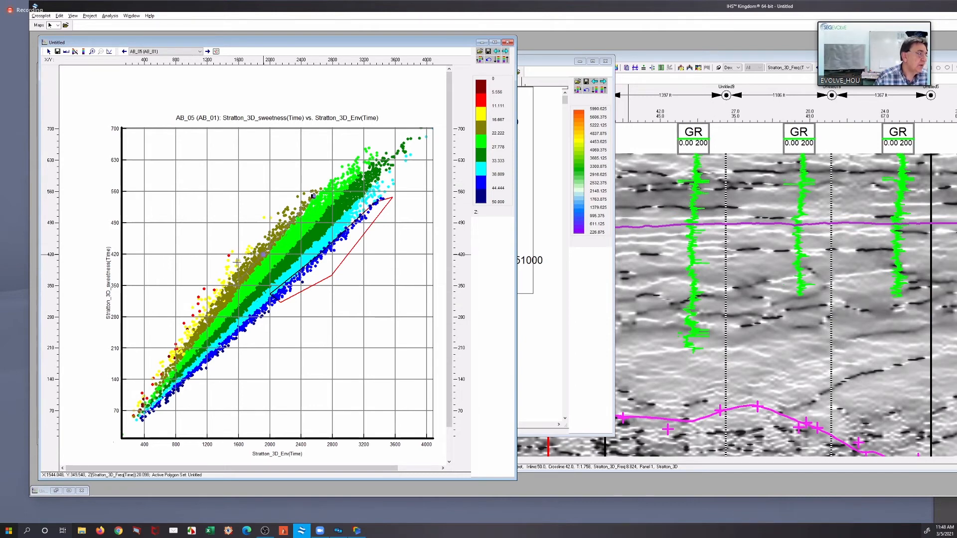
click(229, 274)
click(265, 218)
double_click(288, 205)
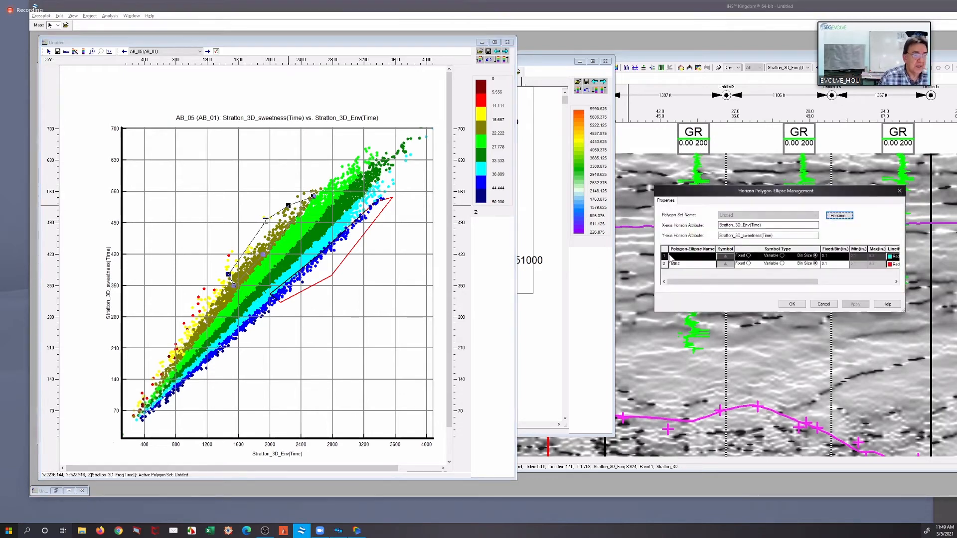
Name the second, low-frequency polygon 18Hz and accept its properties
click(673, 256)
text(1)
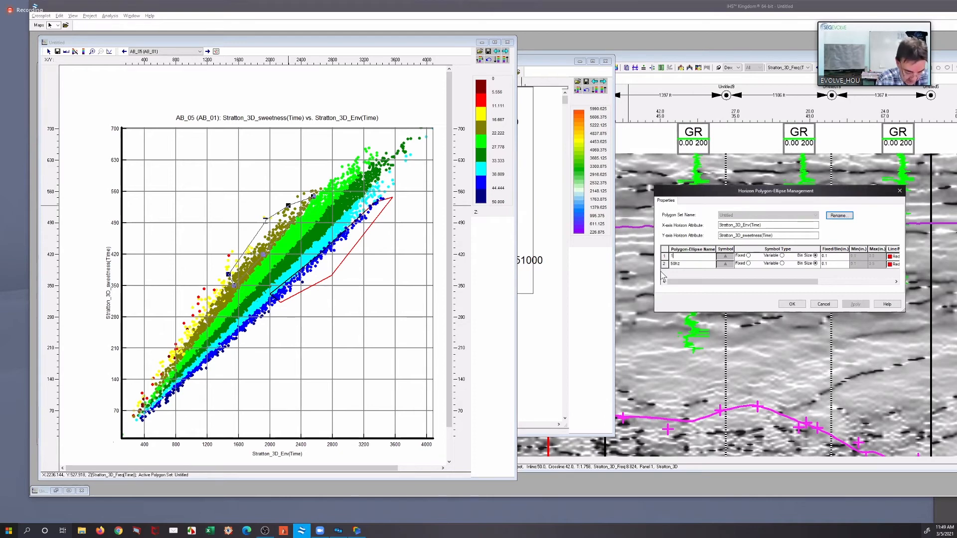
text(8hz)
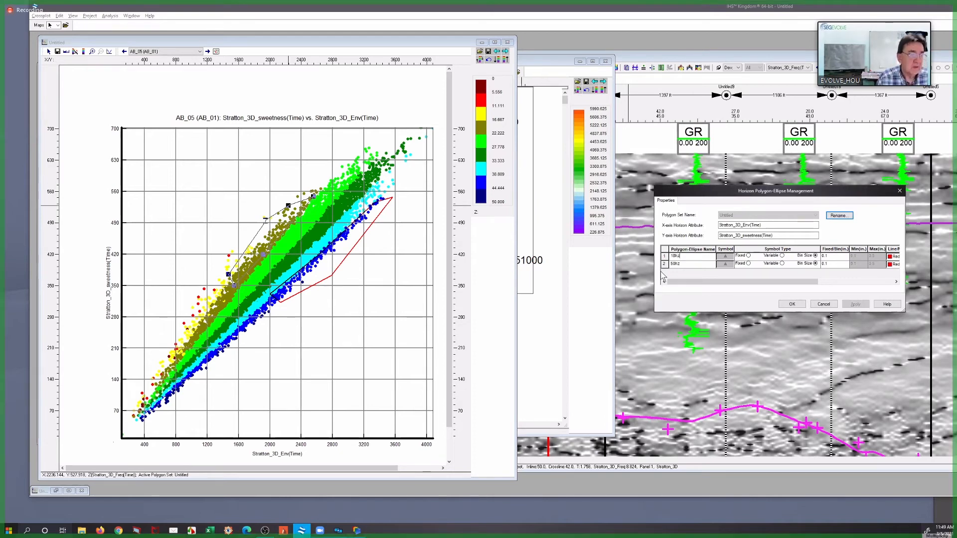
click(791, 305)
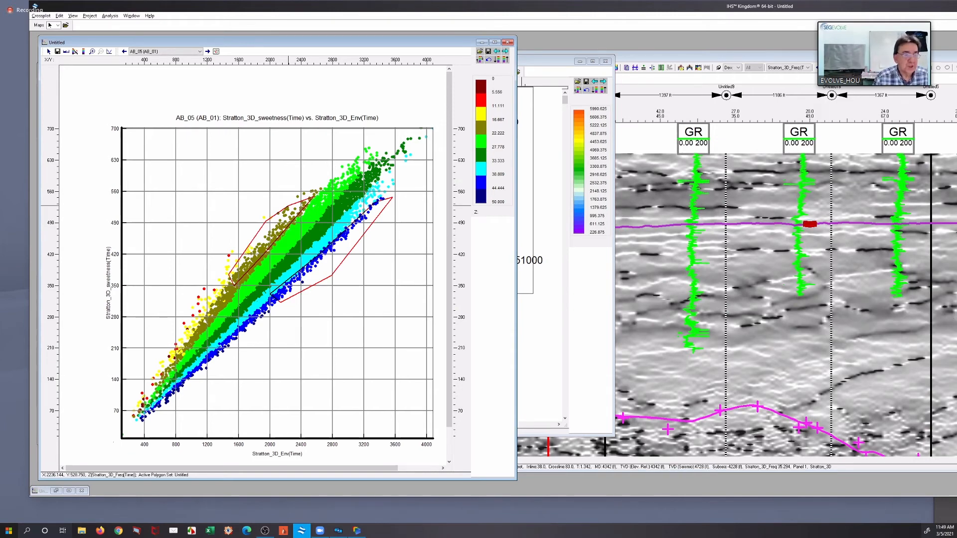
Bring the Arbitrary Line A section forward and set the 18Hz polygon's line/map/seismic color to Cyan
click(953, 409)
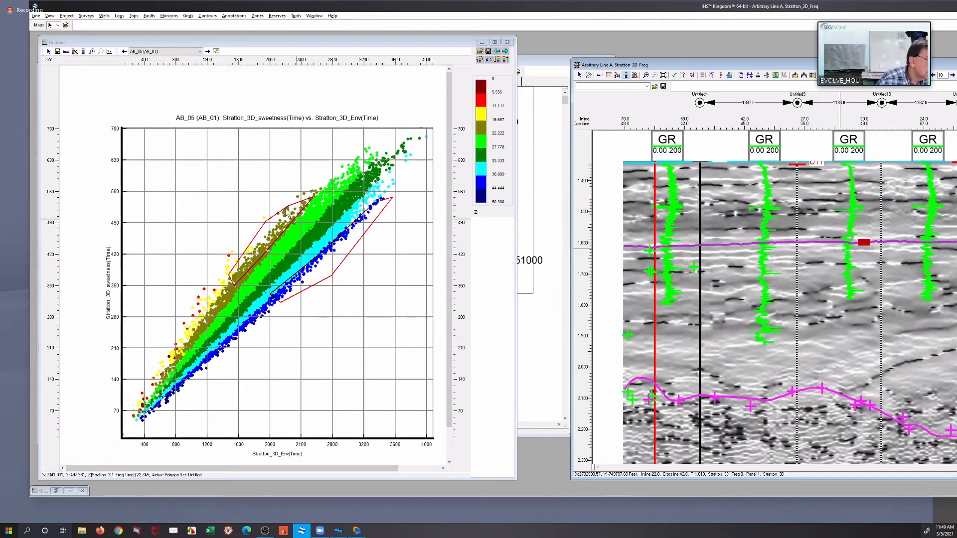
click(281, 209)
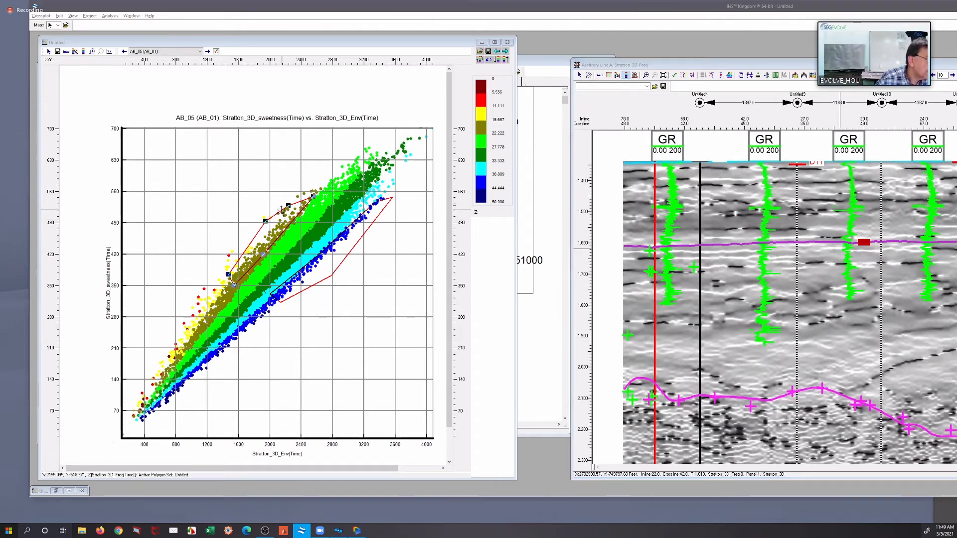
double_click(282, 209)
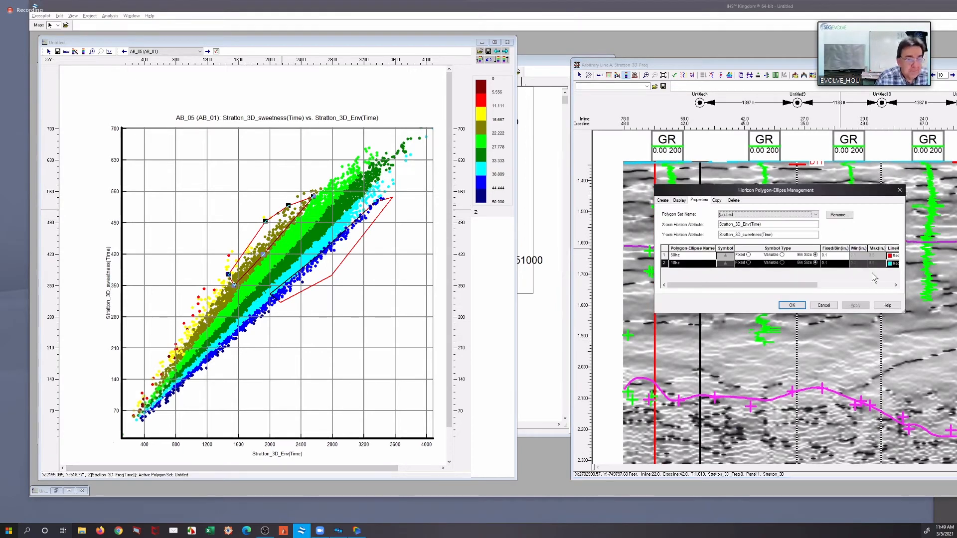
drag(795, 288, 832, 285)
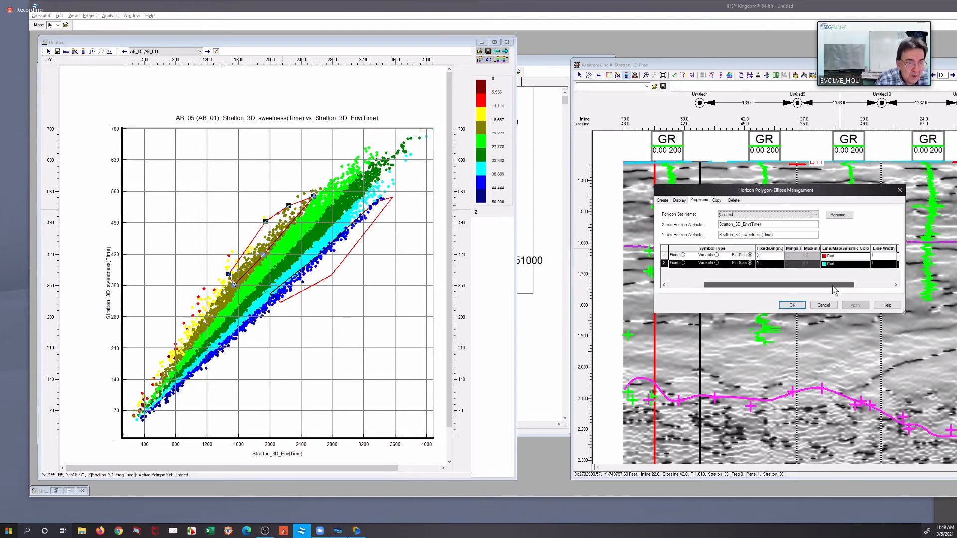
click(835, 264)
click(835, 264)
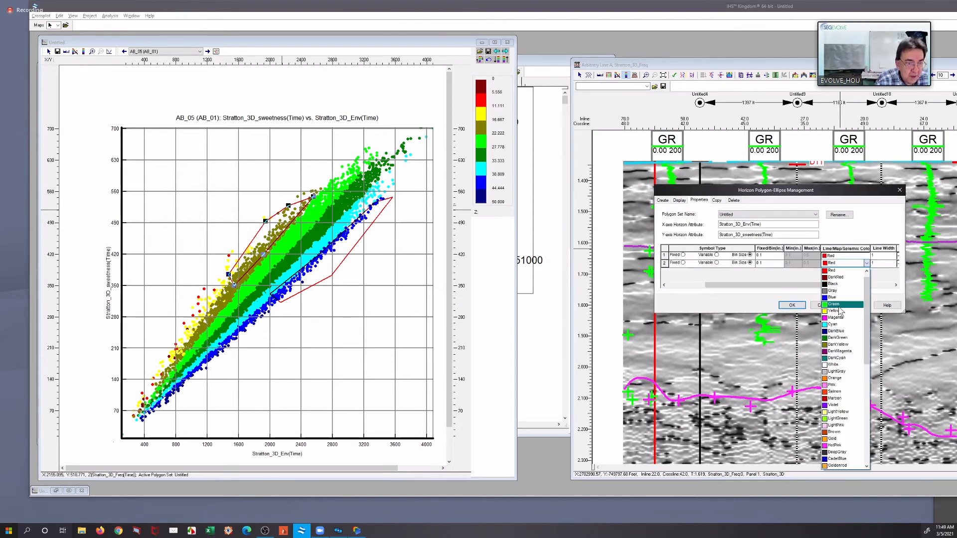
click(832, 325)
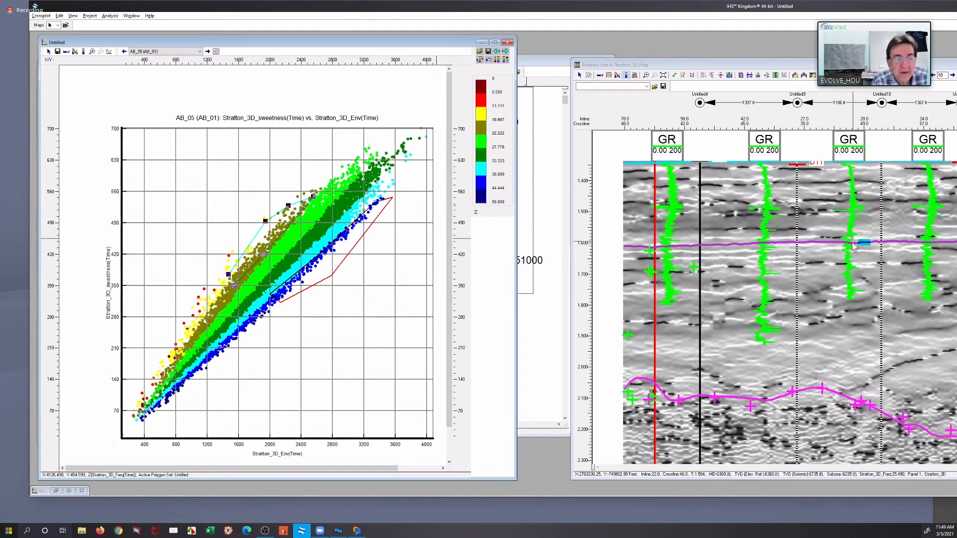
Place the AB_03 horizon map beside the crossplot and shift the 50Hz polygon onto the blue and cyan points
scroll(853, 247, up, 2)
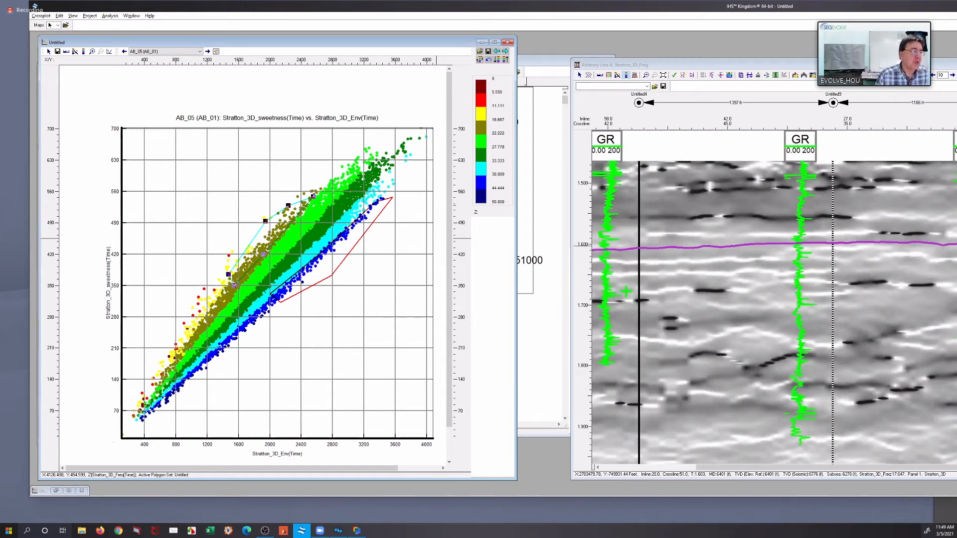
click(551, 66)
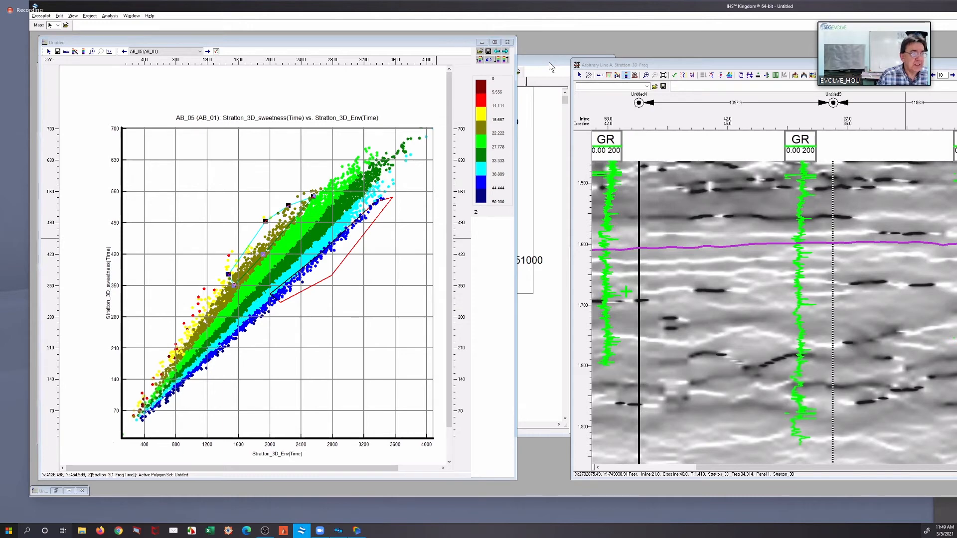
drag(548, 62, 908, 72)
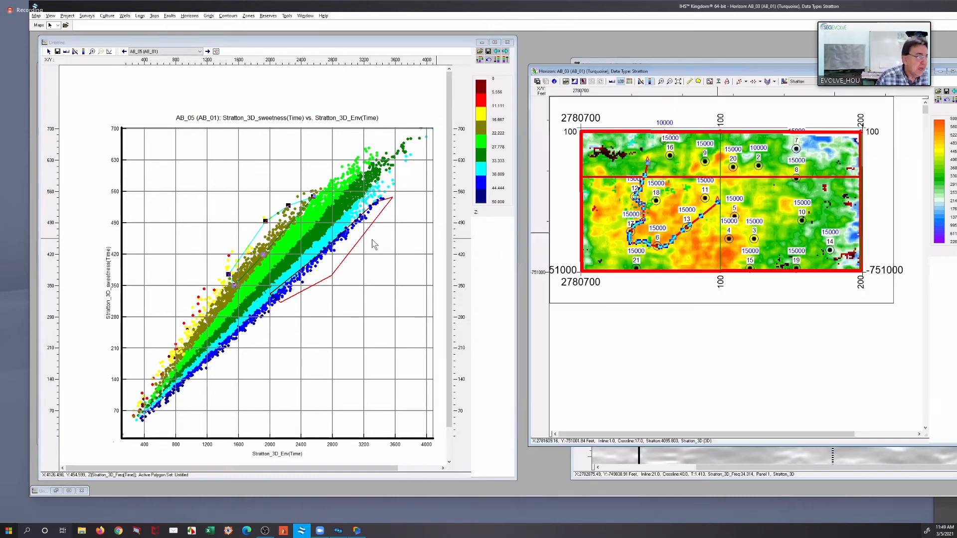
click(361, 239)
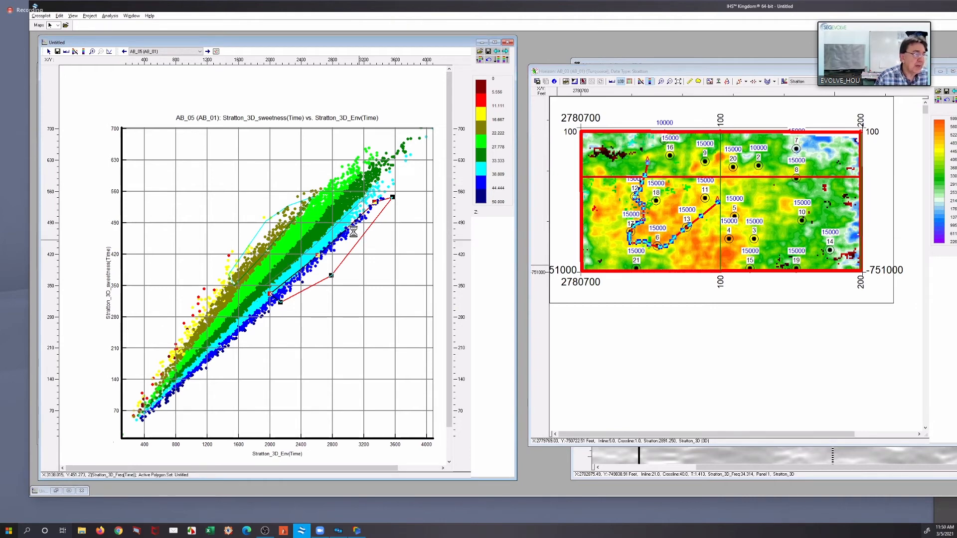
Digitize a single arbitrary line across surveys on the AB_03 map, running from the northwestern dark patch past wells 16, 18, 13, 4, 3 and 10
click(294, 209)
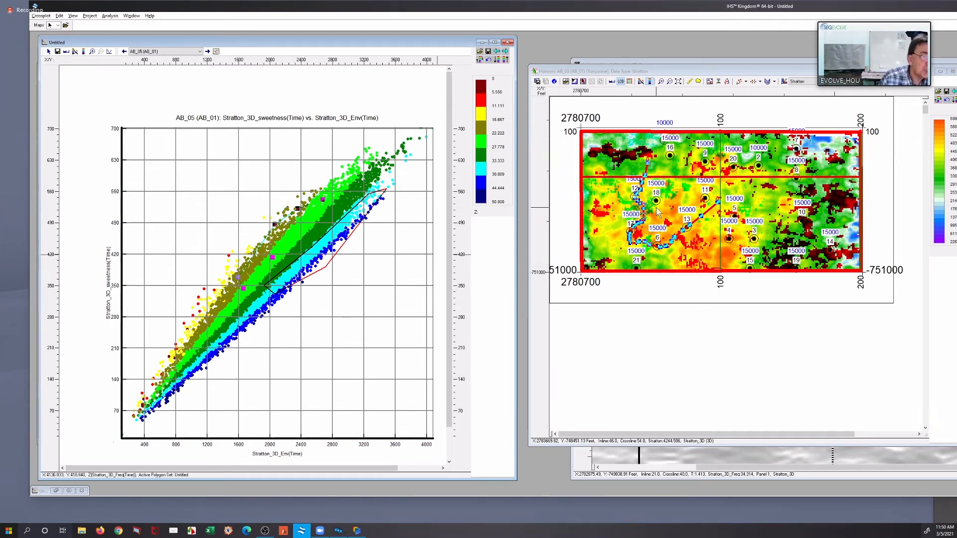
scroll(684, 186, up, 3)
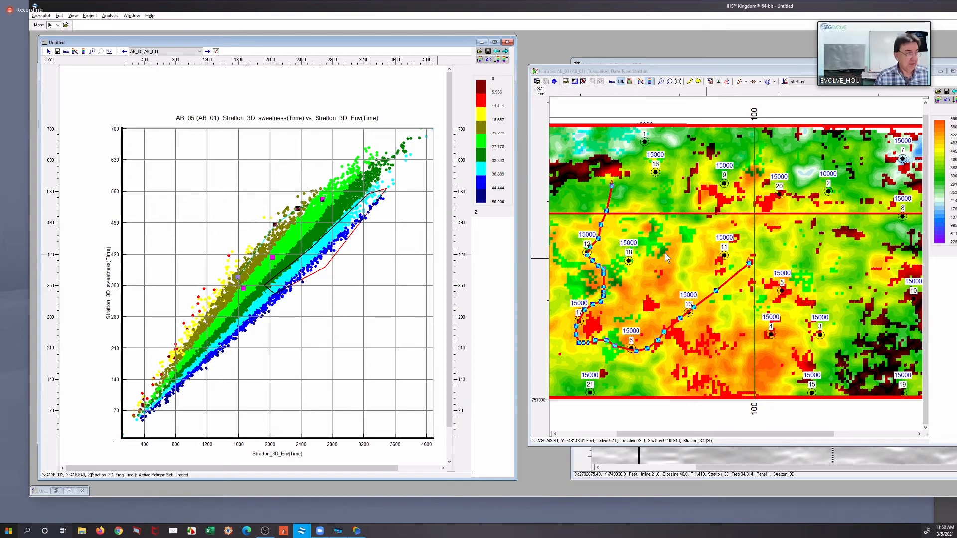
right_click(674, 240)
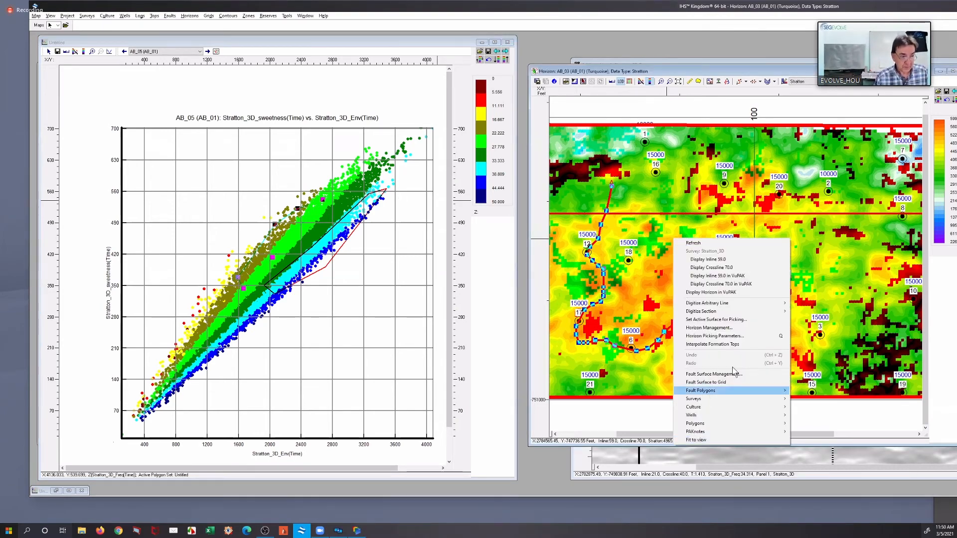
mouse_move(752, 307)
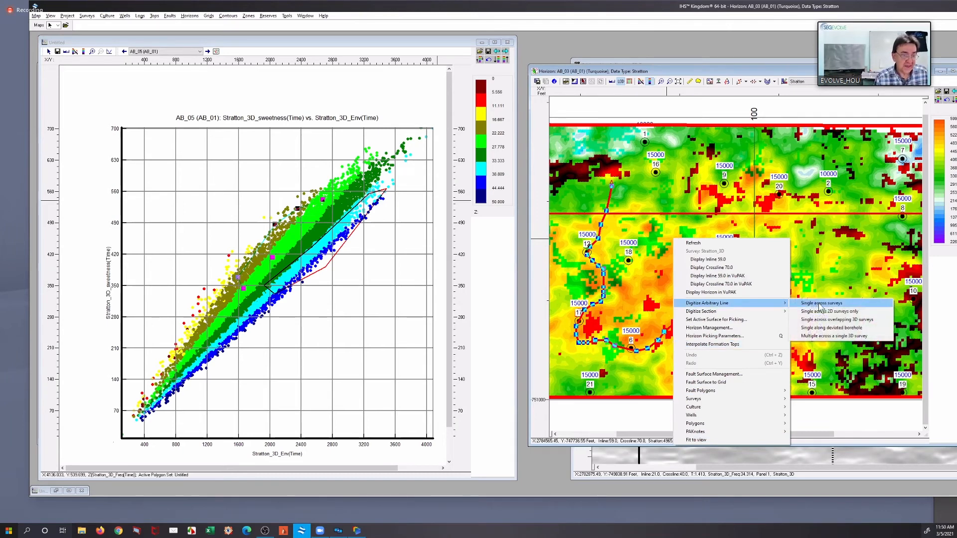
click(819, 303)
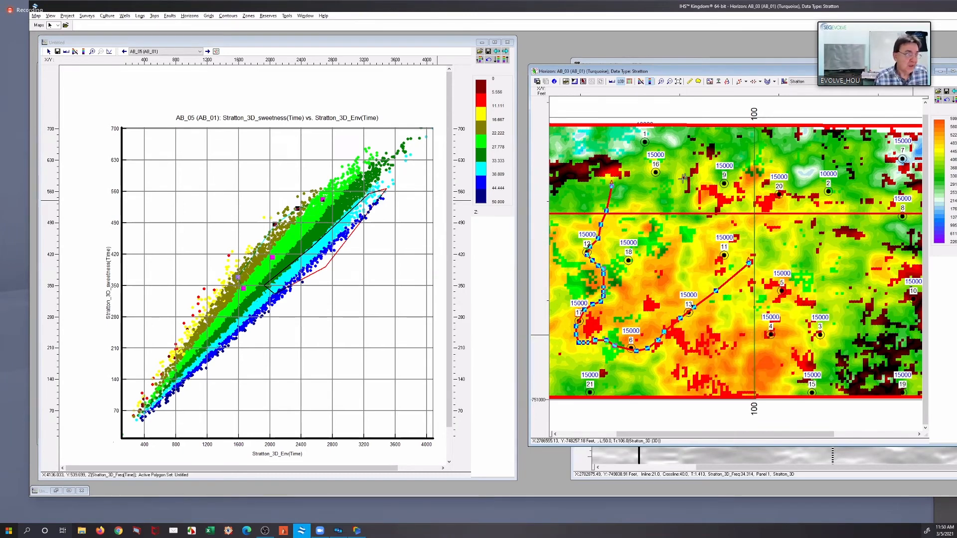
click(557, 173)
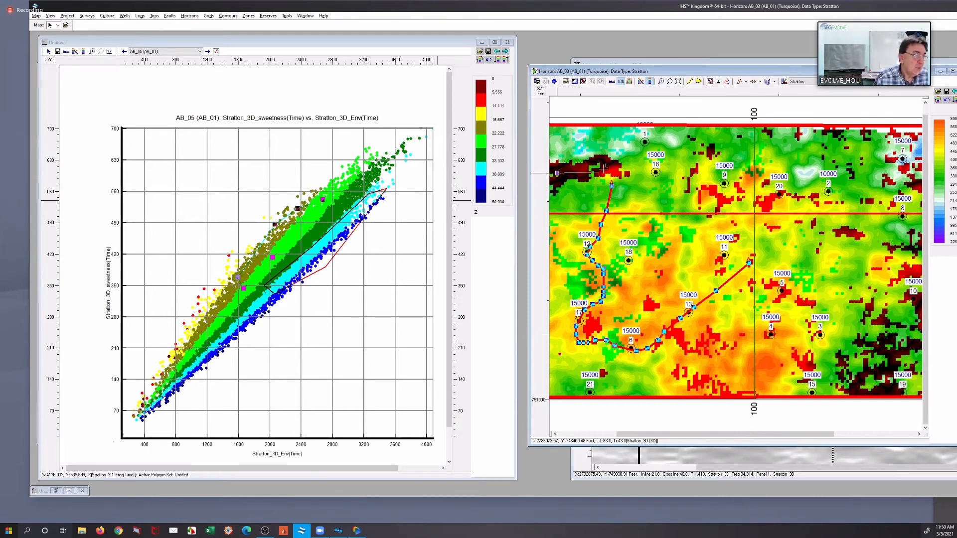
click(638, 165)
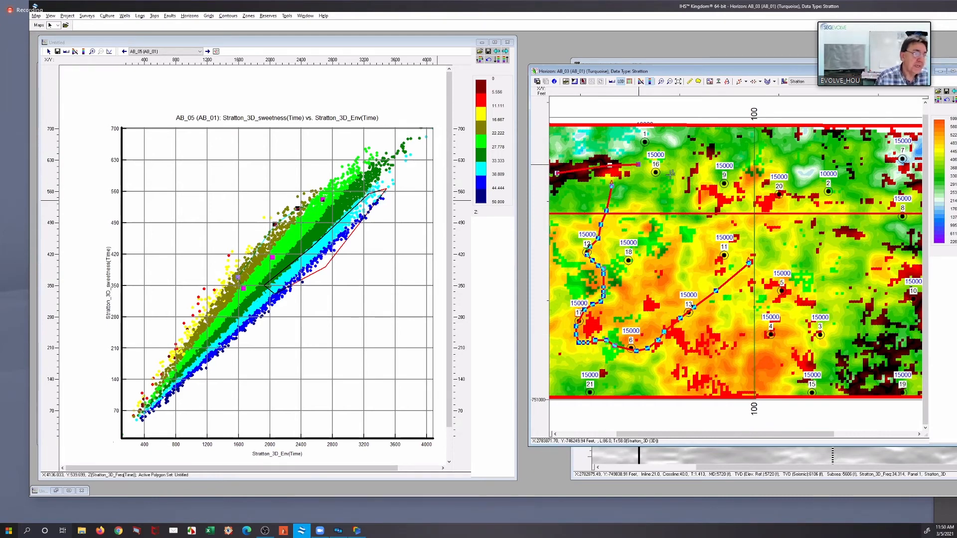
click(668, 174)
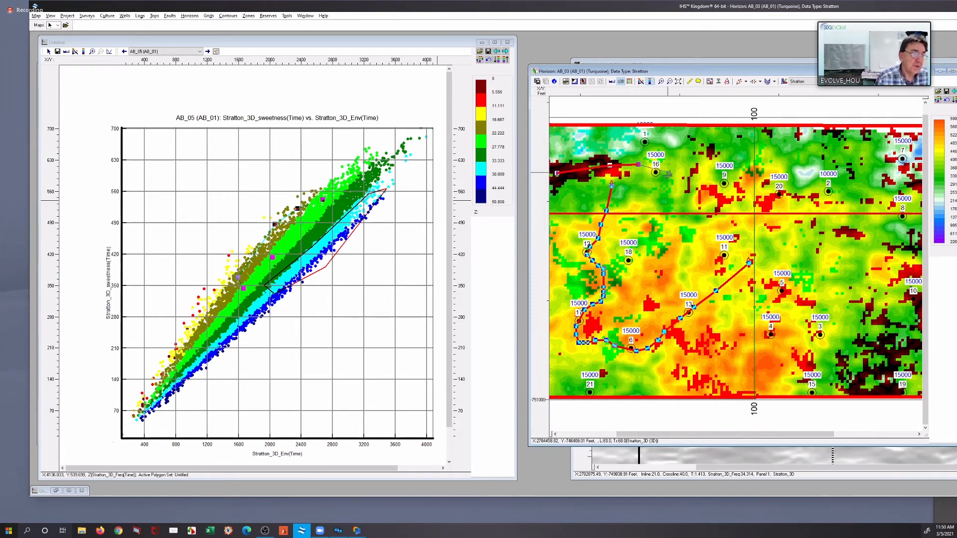
click(655, 227)
click(646, 243)
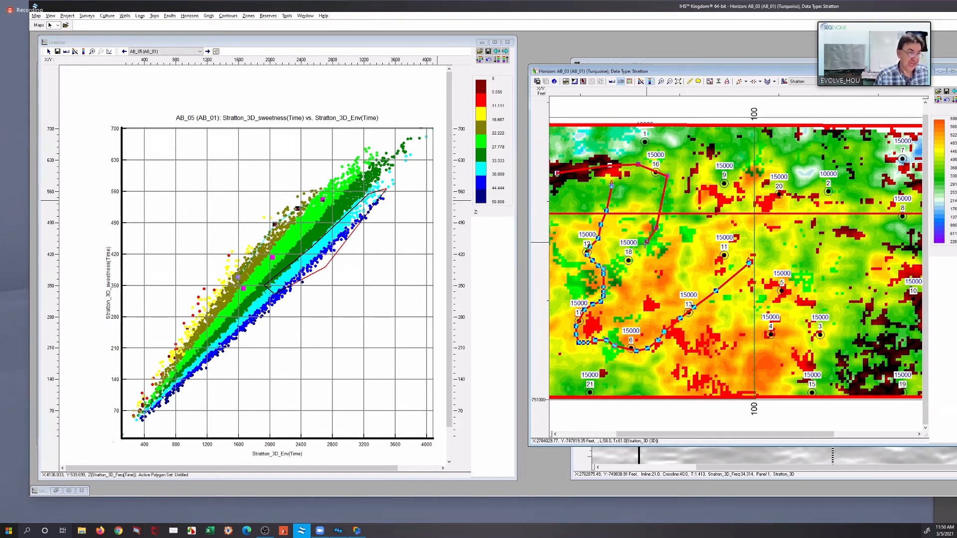
click(618, 272)
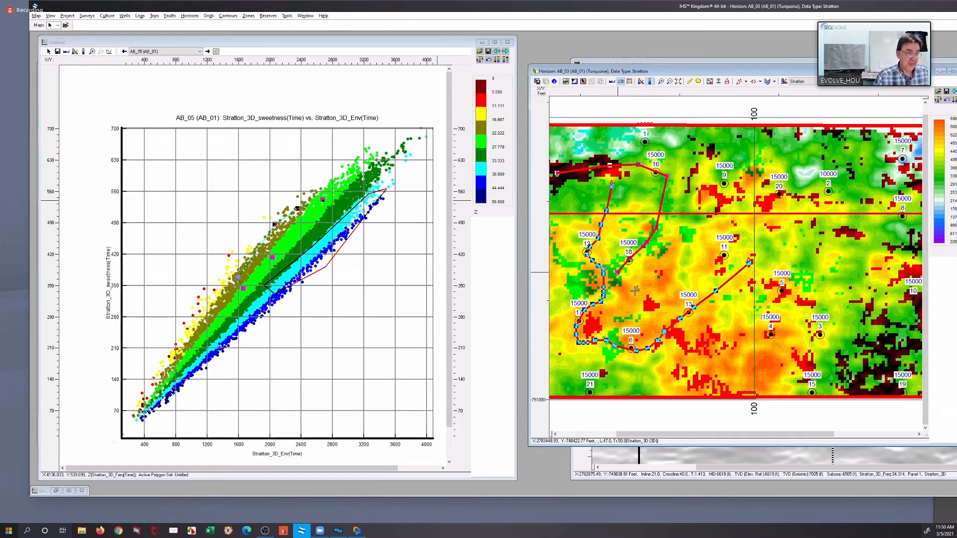
click(651, 307)
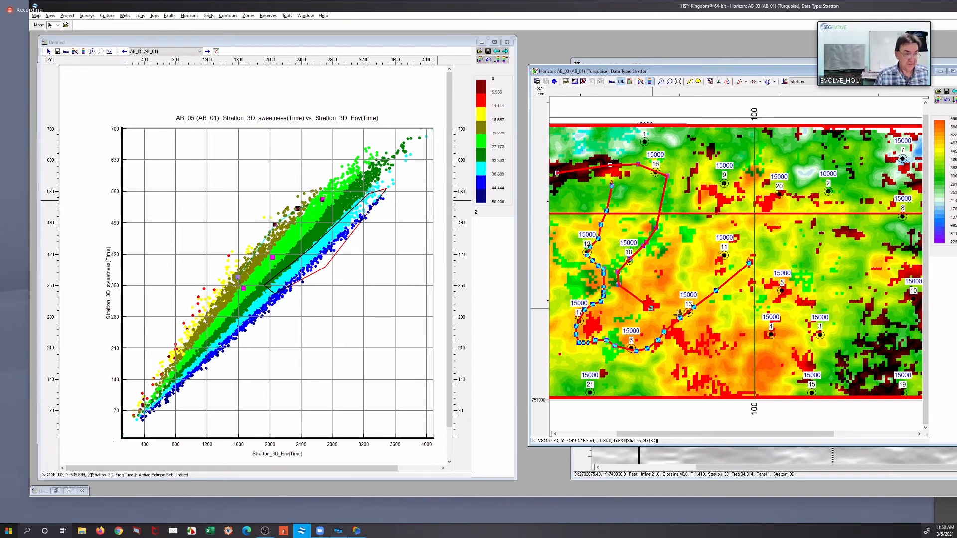
click(690, 311)
click(678, 333)
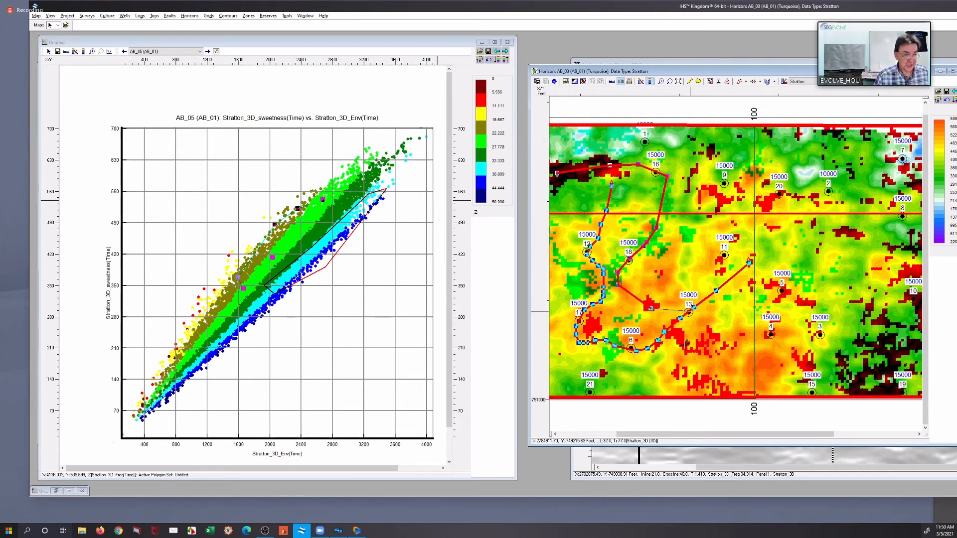
click(688, 348)
click(701, 351)
click(721, 341)
click(739, 333)
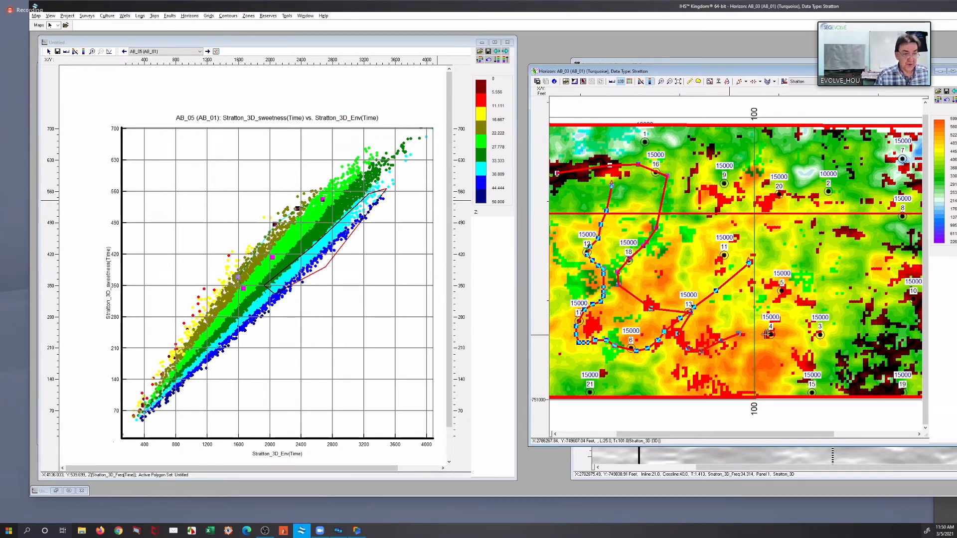
click(823, 334)
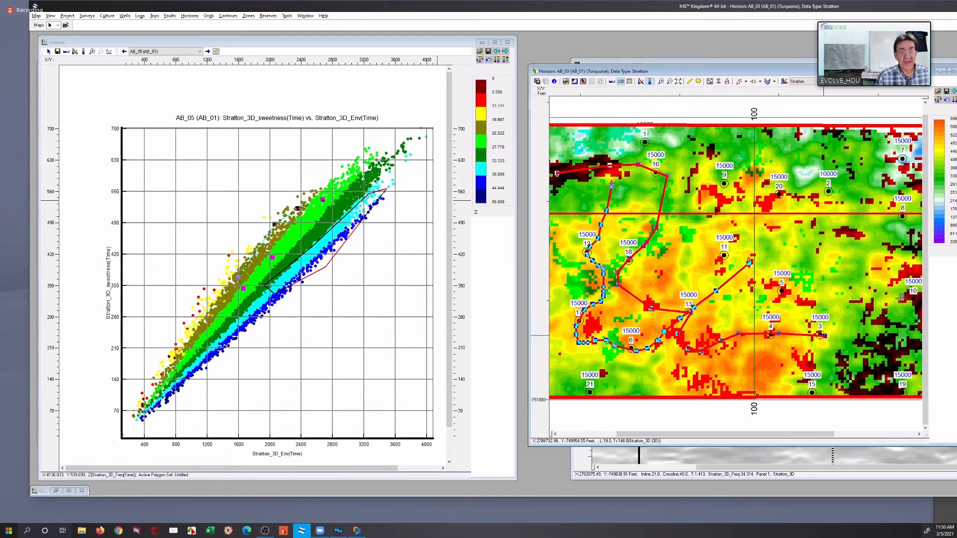
click(885, 347)
click(914, 291)
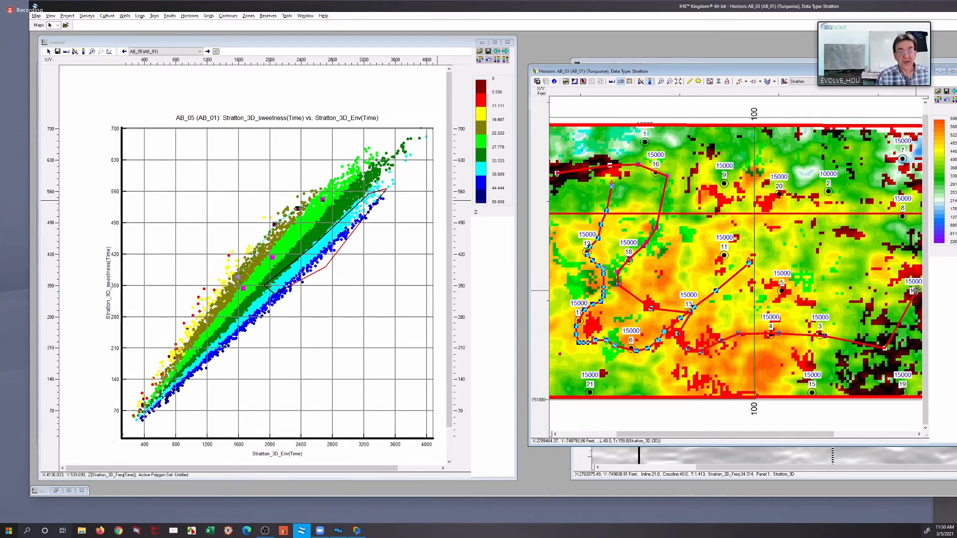
double_click(900, 242)
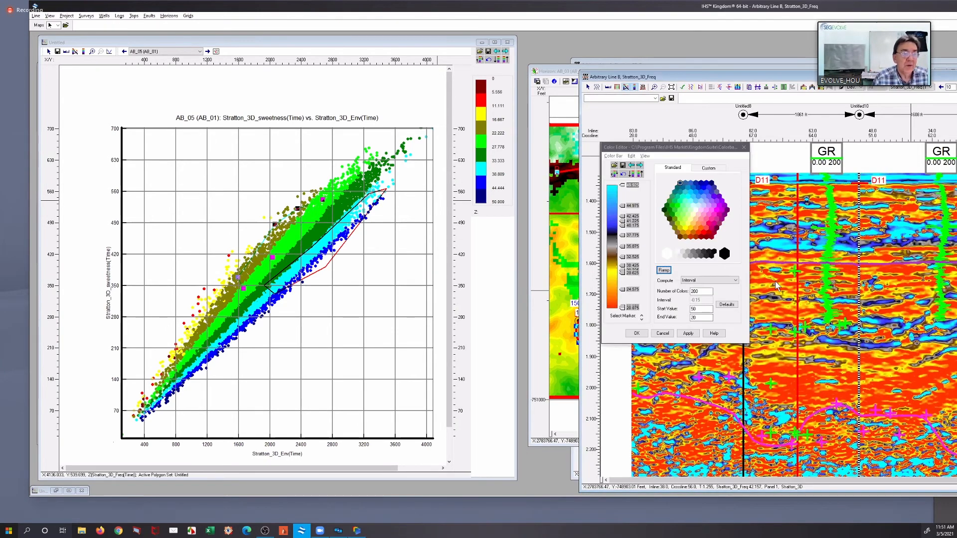
Cancel the color editor and display the Stratton_3D_Env (Time) data on the Arbitrary Line B section
click(680, 336)
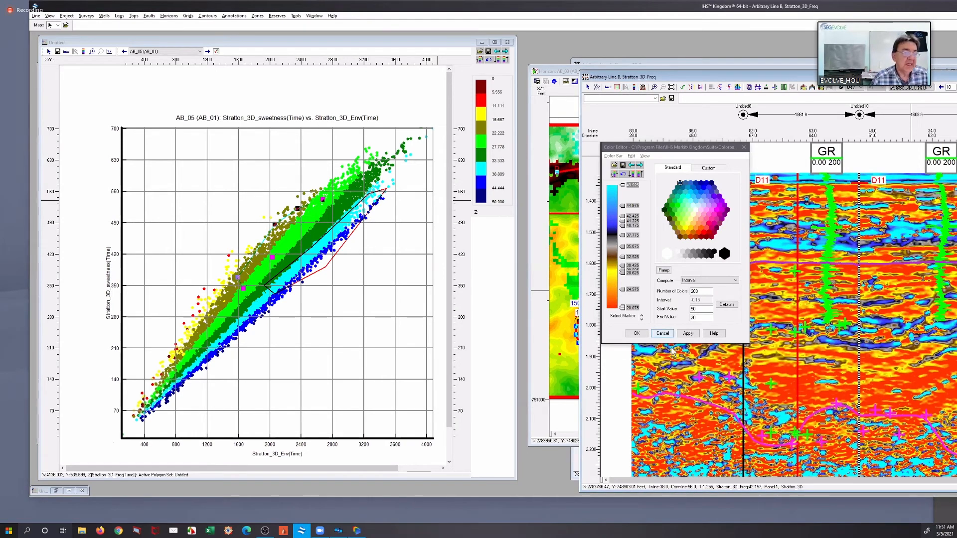
click(663, 333)
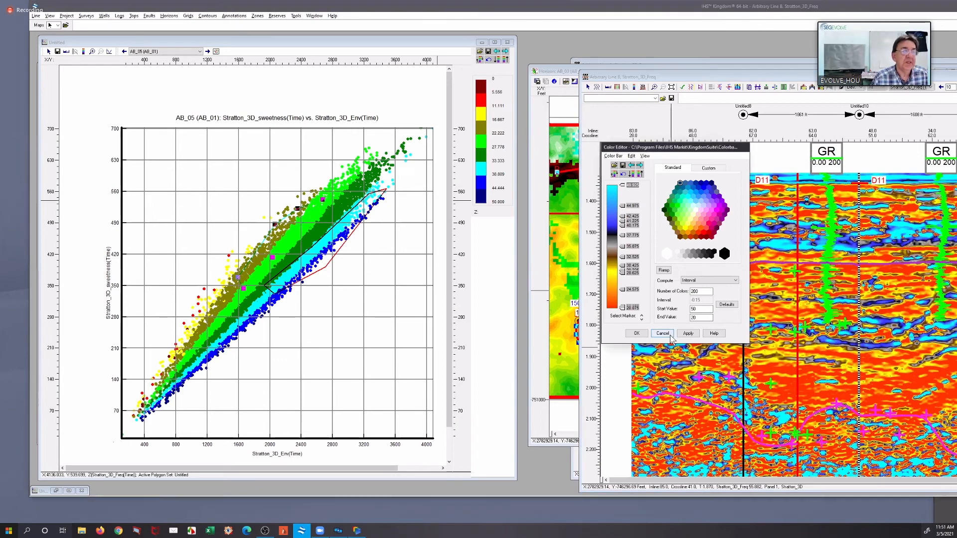
click(916, 88)
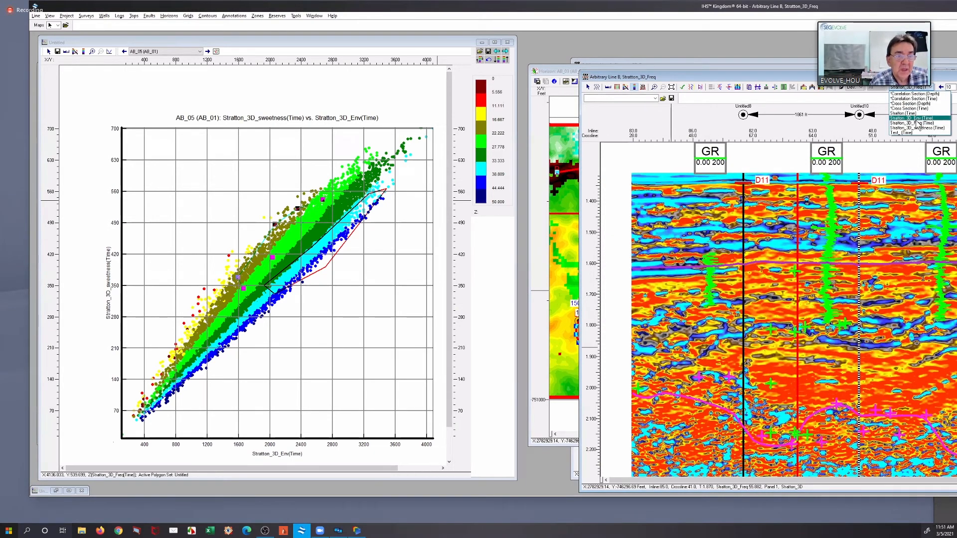
click(917, 118)
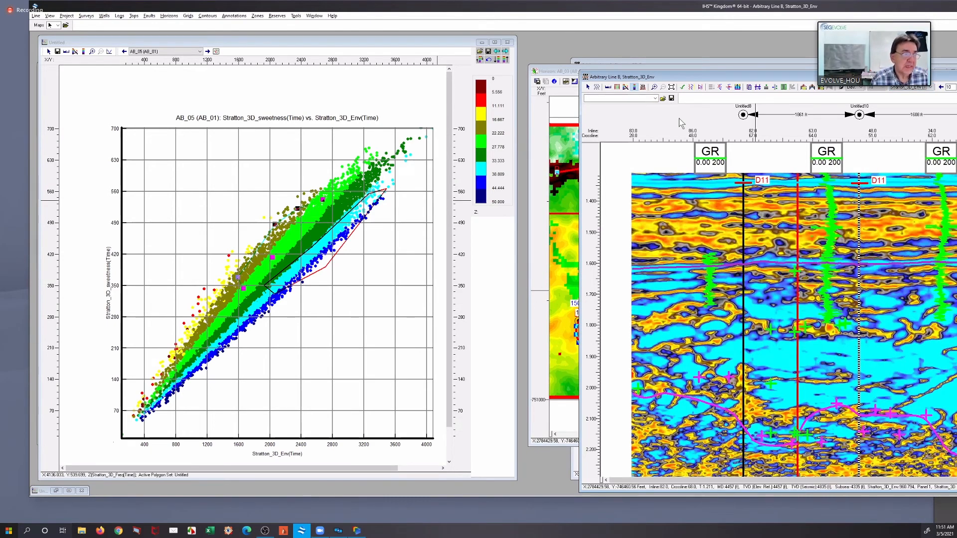
Load the Black to White 200.CLB color bar for the envelope section and accept it
click(625, 87)
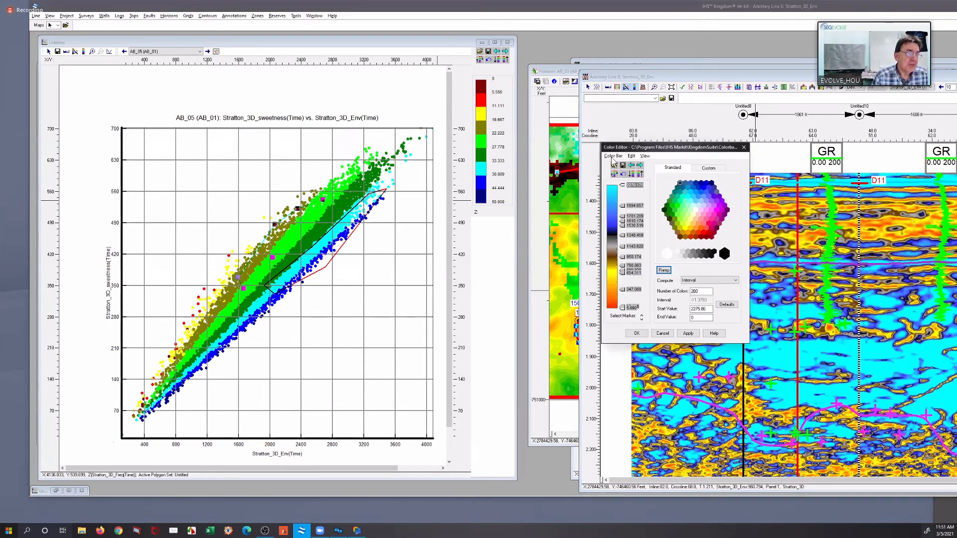
click(613, 156)
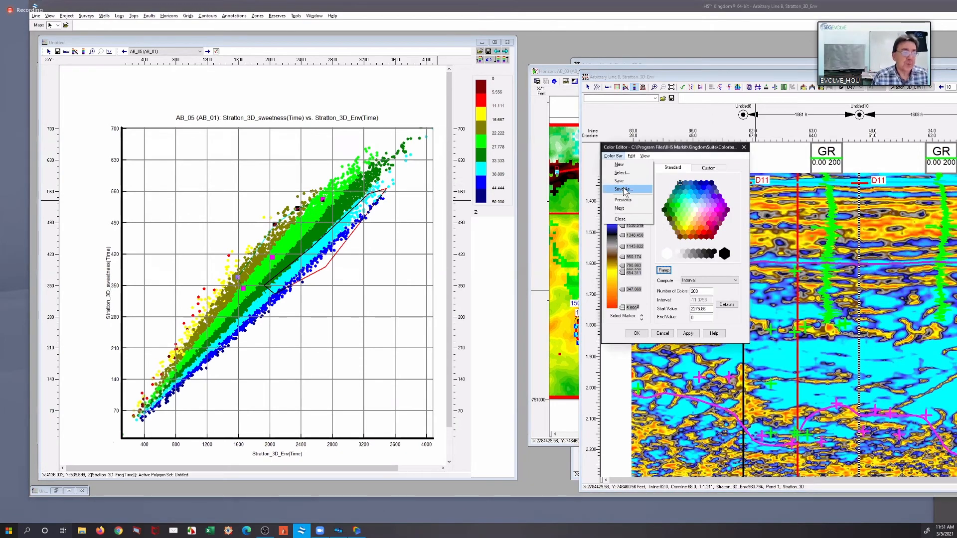
click(629, 172)
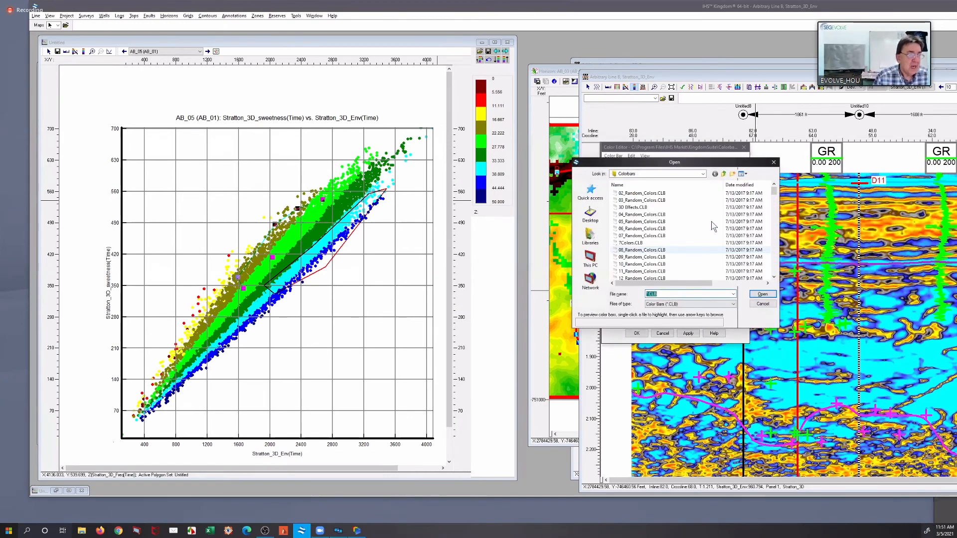
drag(776, 195, 775, 221)
click(648, 207)
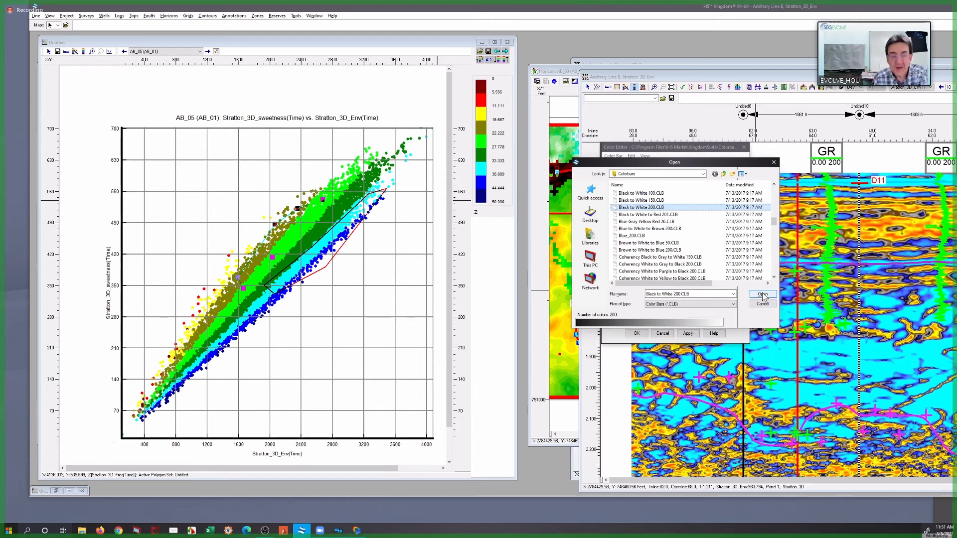
click(762, 295)
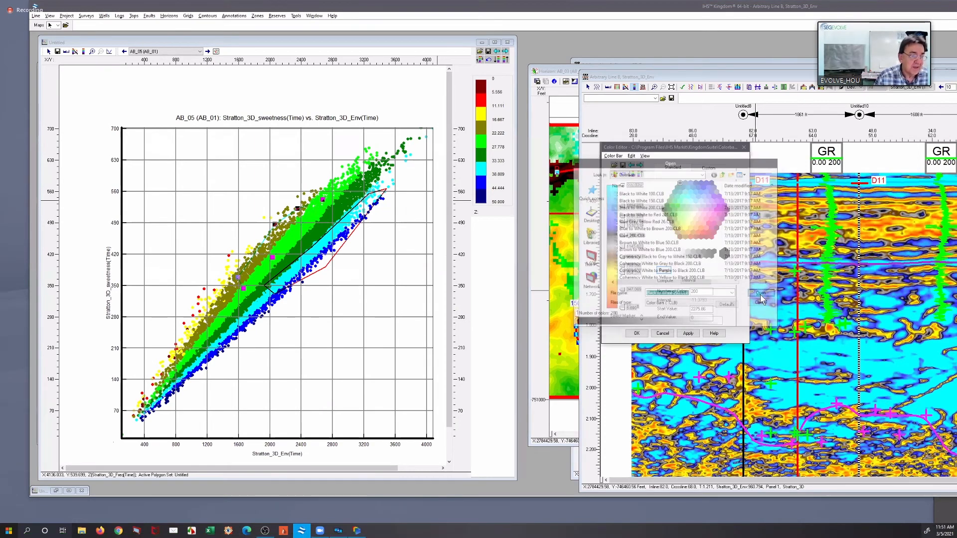
click(642, 334)
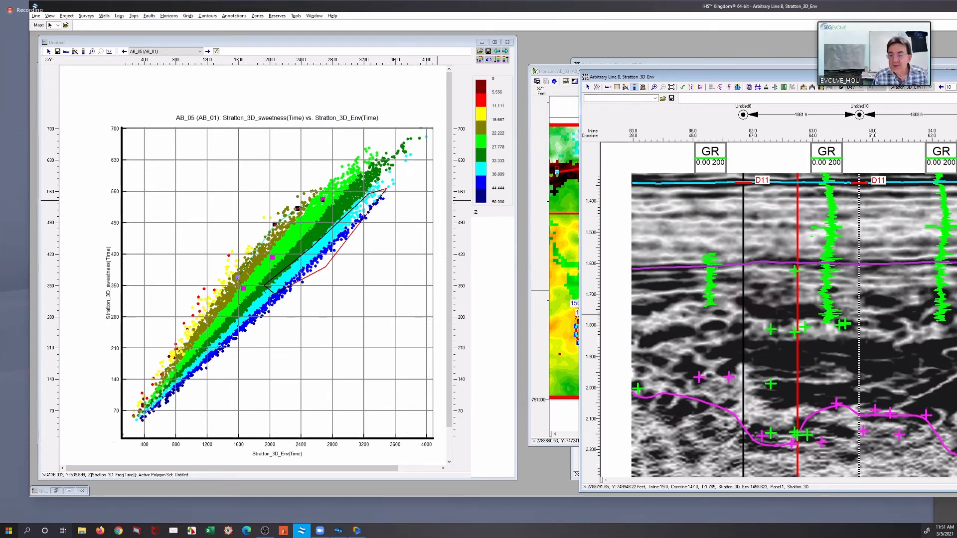
Bring shallower times into view on the Arbitrary Line B section, place its window over the crossplot and make it narrower
scroll(898, 142, up, 2)
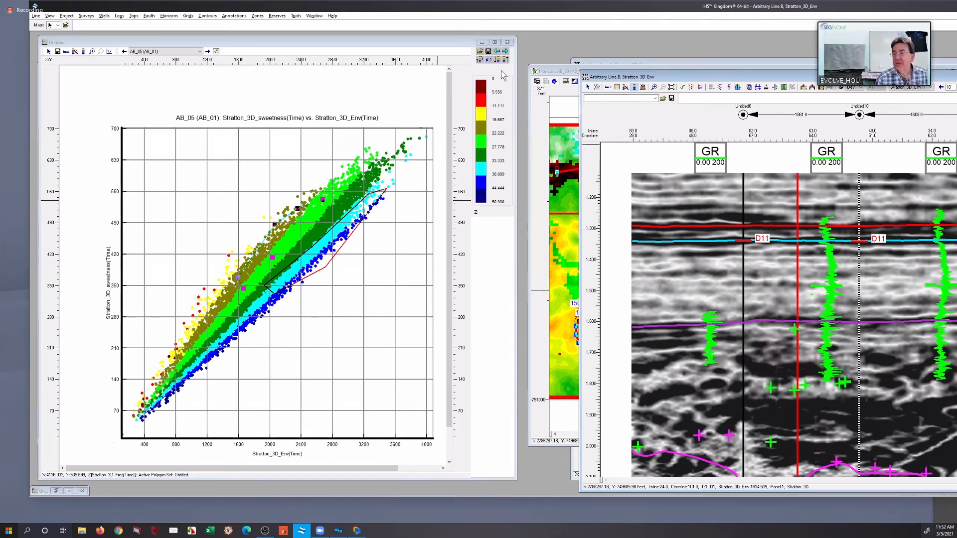
drag(919, 77, 501, 49)
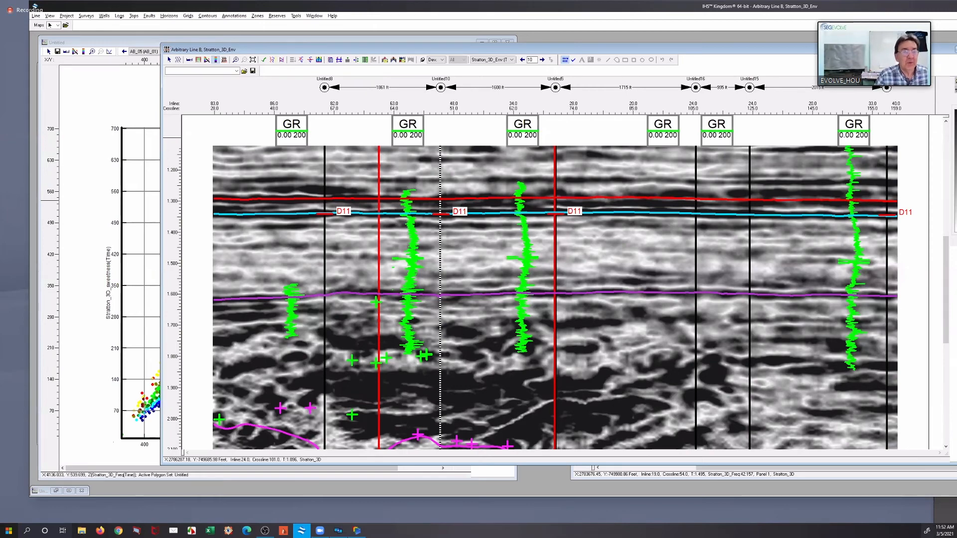
drag(956, 279, 898, 279)
Open the Trace Calculator and assign the Stratton_3D survey's Stratton (Time) data to variable A
click(916, 279)
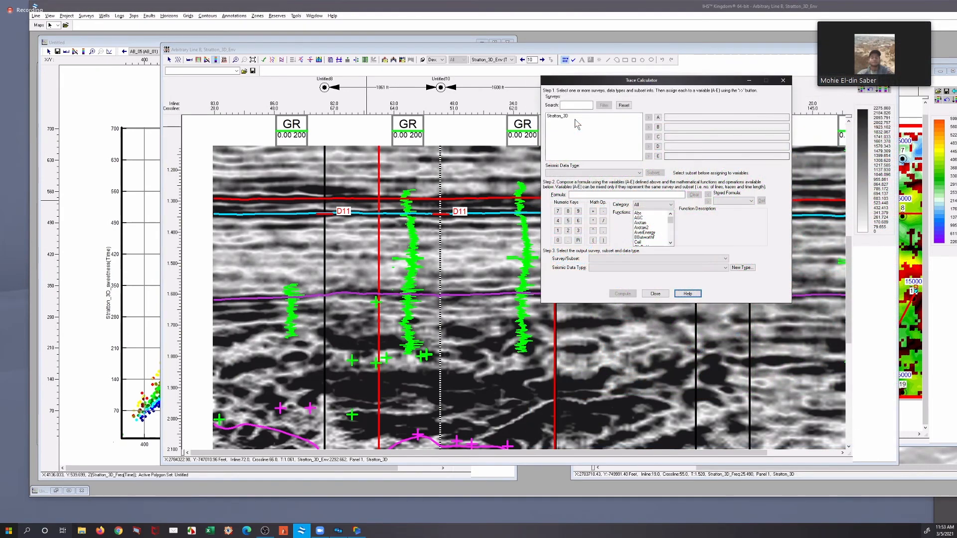
click(575, 116)
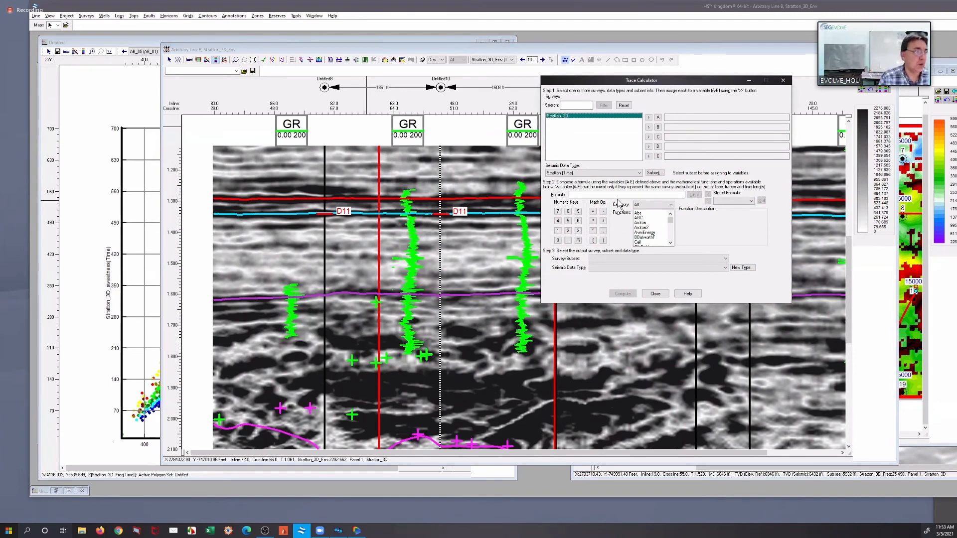
click(602, 173)
click(602, 178)
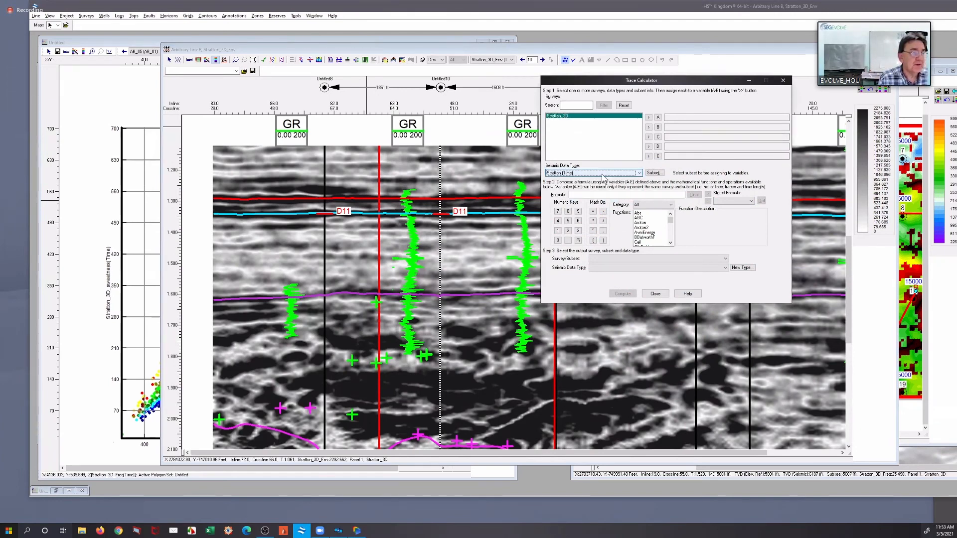
click(649, 118)
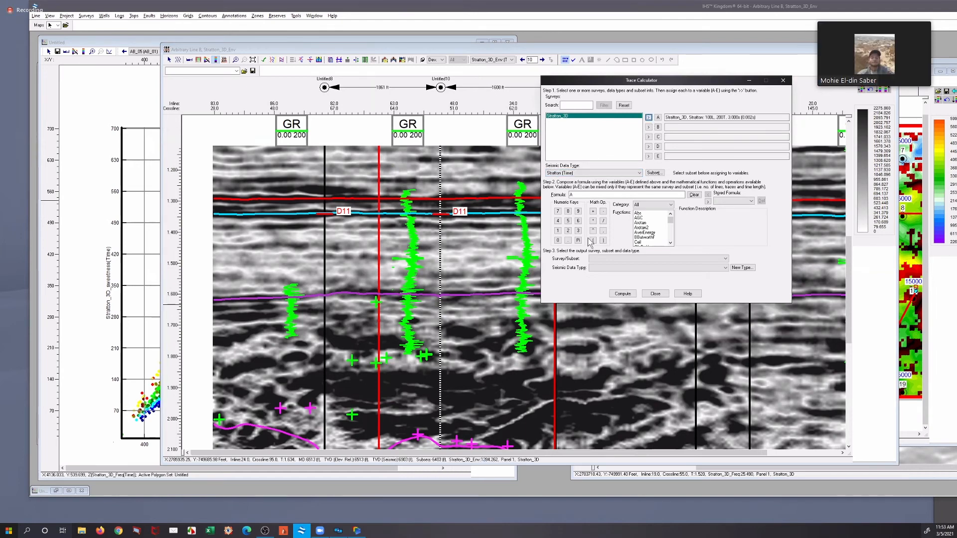
Begin the trace formula with variable A raised to the third power in parentheses, as (A^3)
click(593, 195)
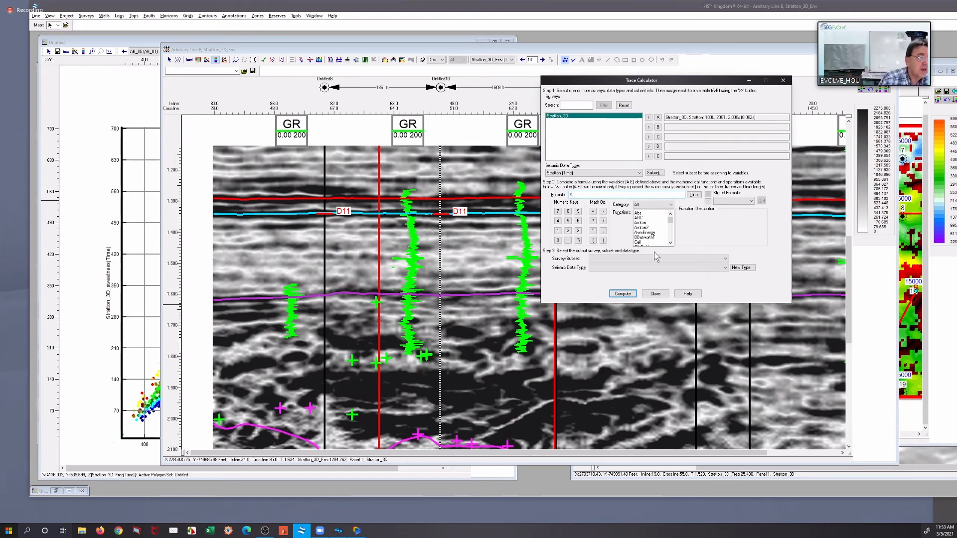
double_click(572, 194)
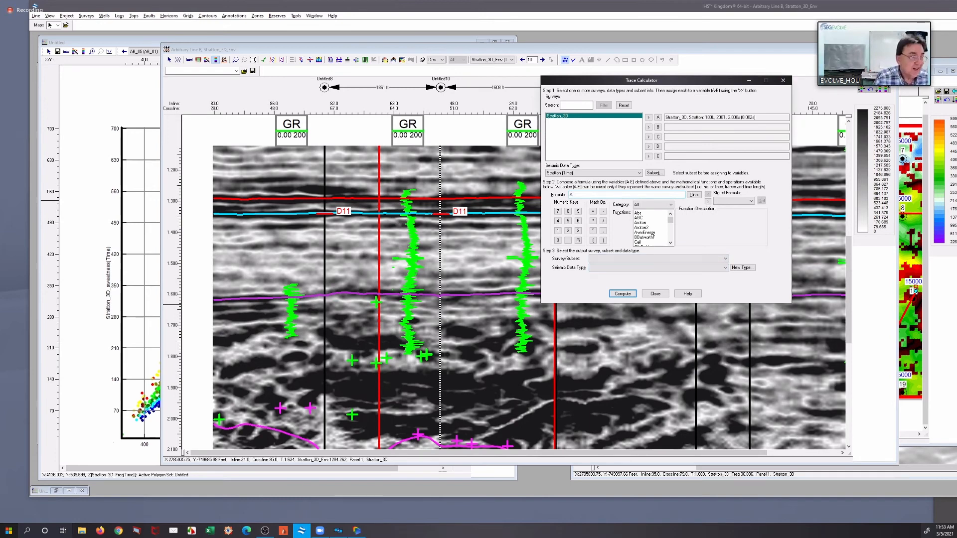
click(578, 232)
click(603, 241)
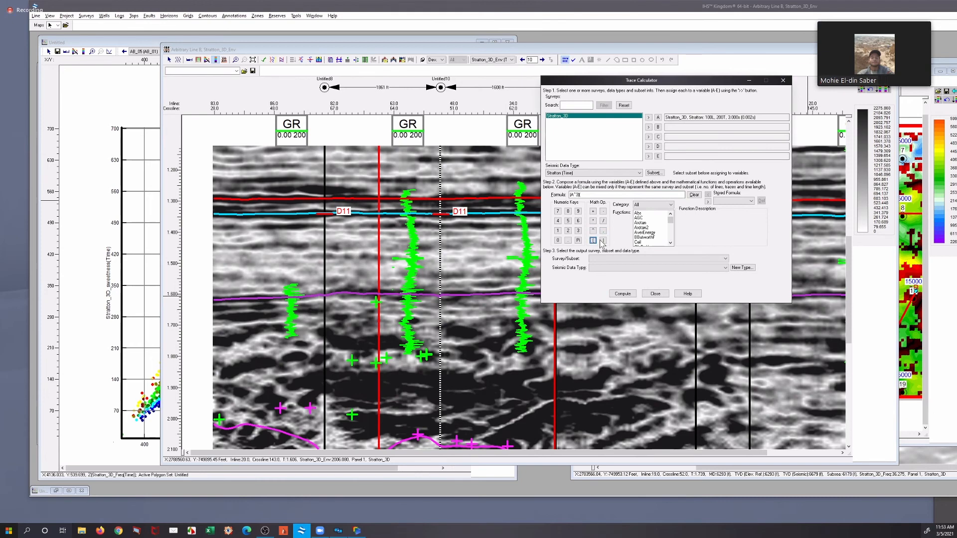
click(593, 221)
click(591, 195)
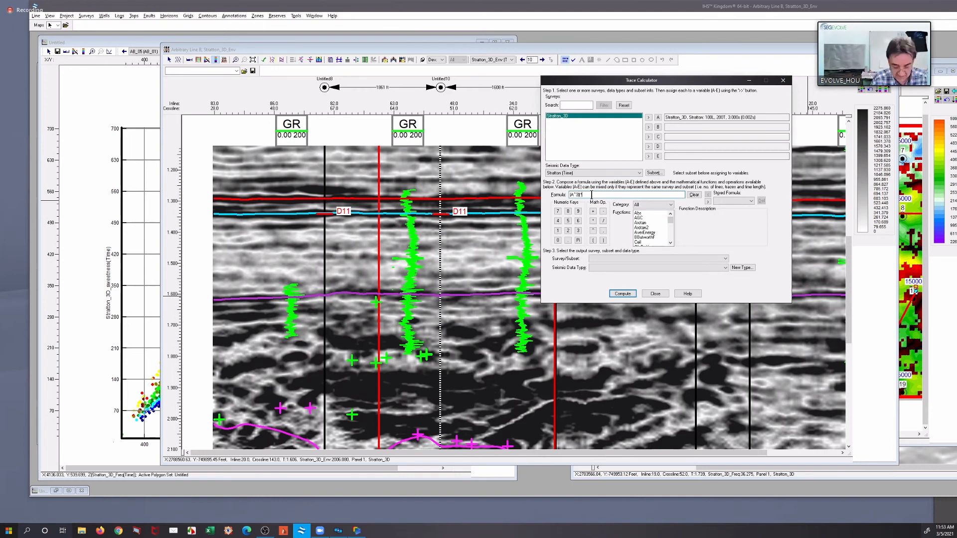
key(BackSpace)
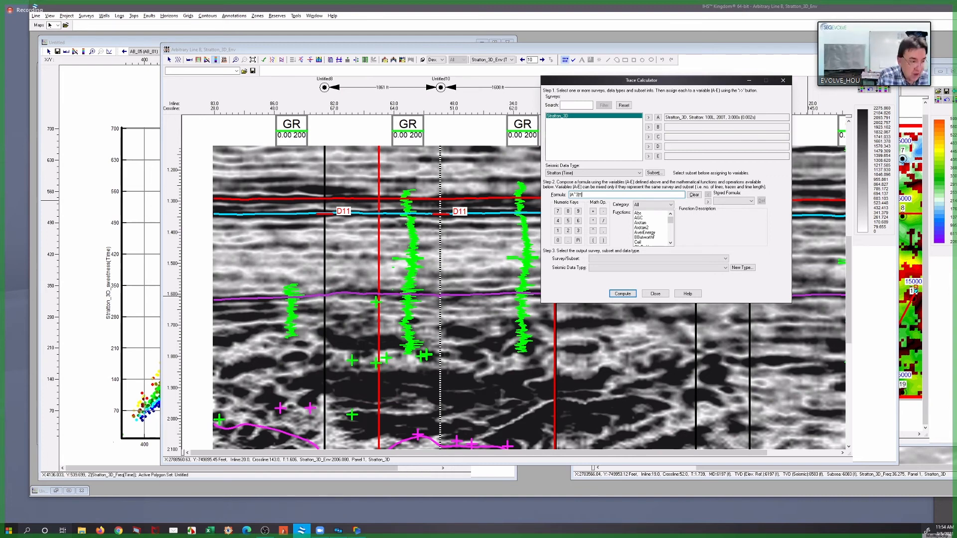
Assign the Stratton_3D_sweetness (Time) data to variable B and complete the formula as (A^3)*(B*6)
click(605, 173)
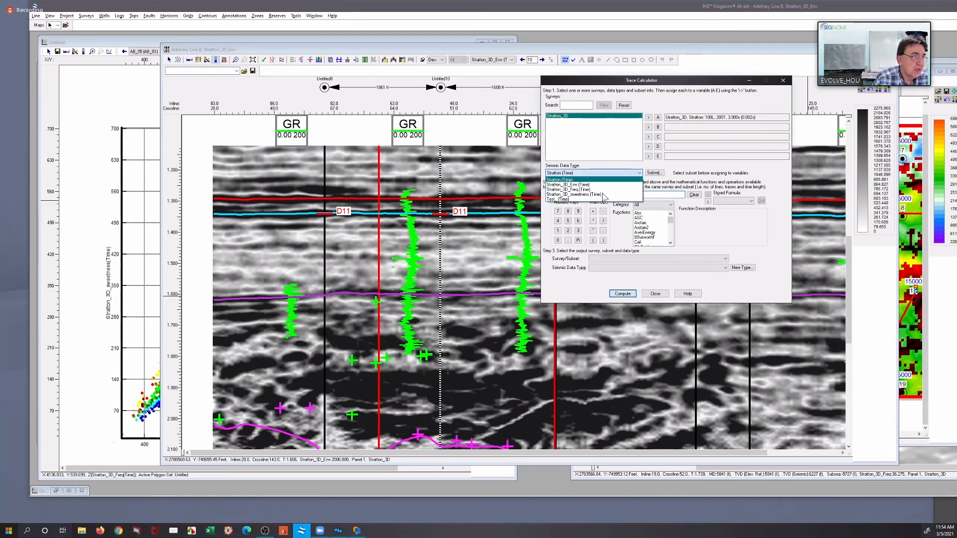
click(604, 195)
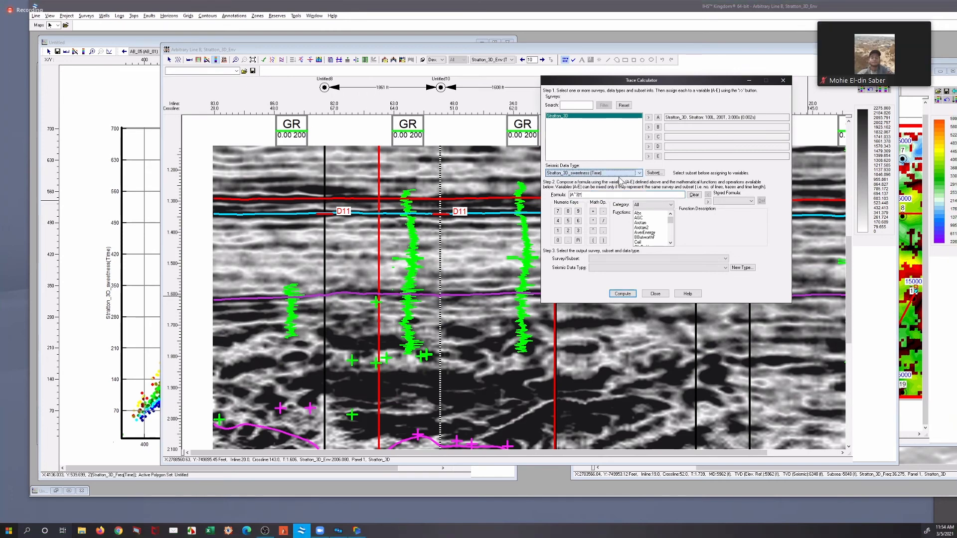
click(648, 127)
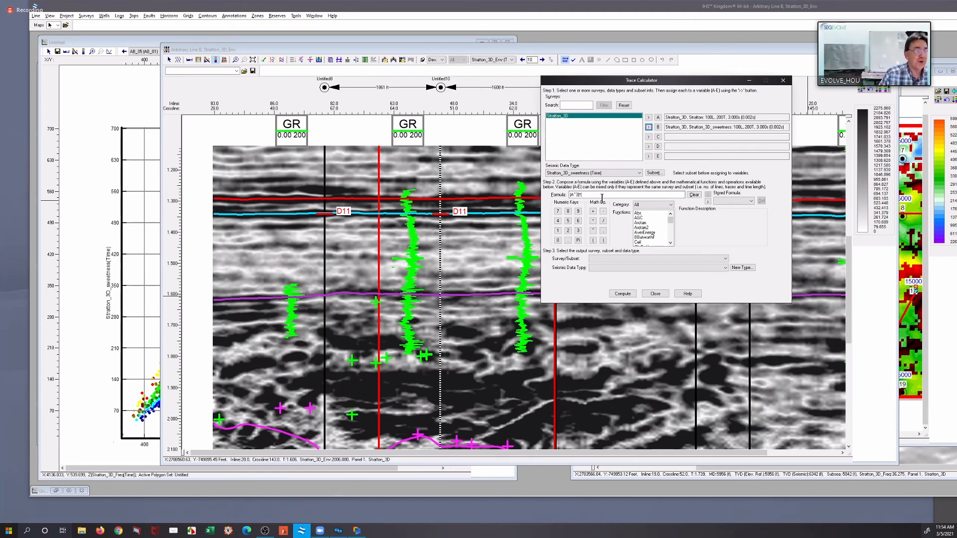
click(658, 127)
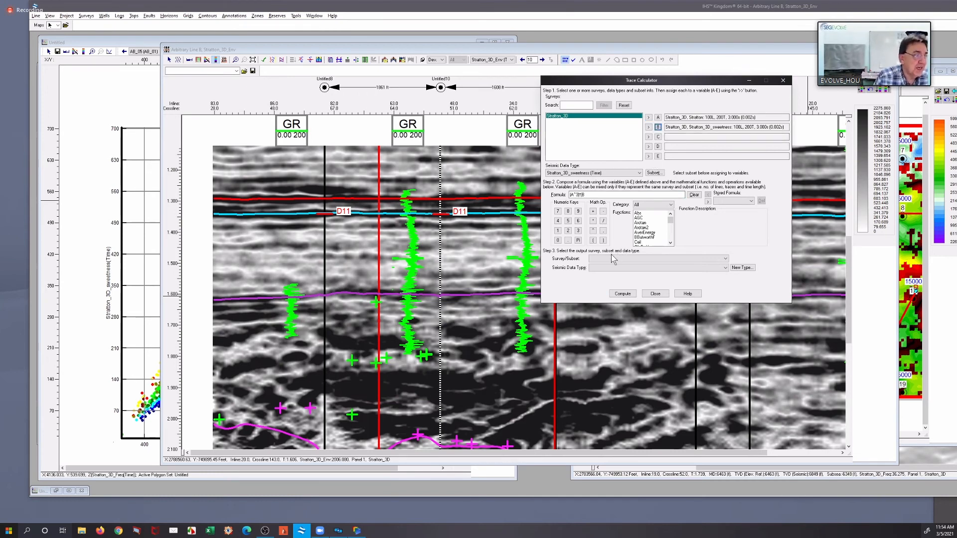
click(592, 222)
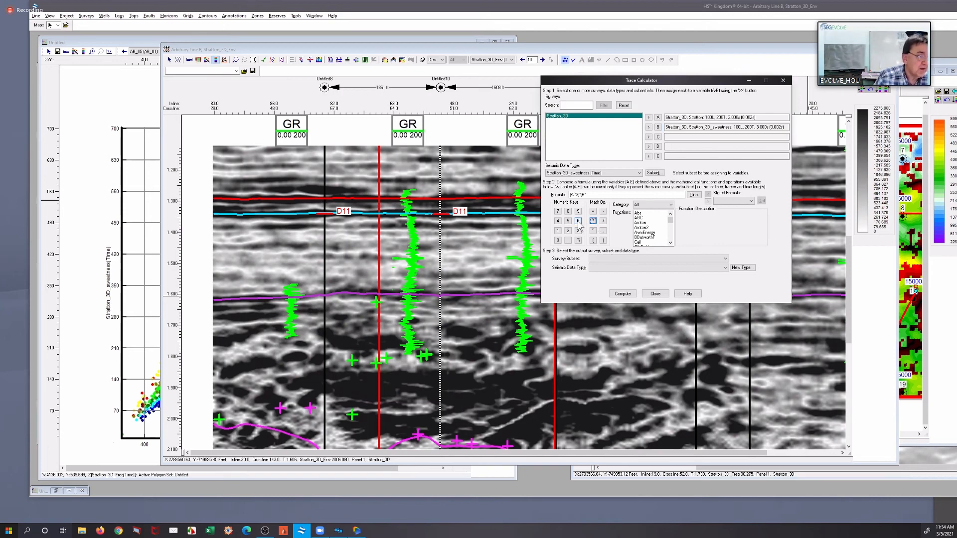
click(603, 240)
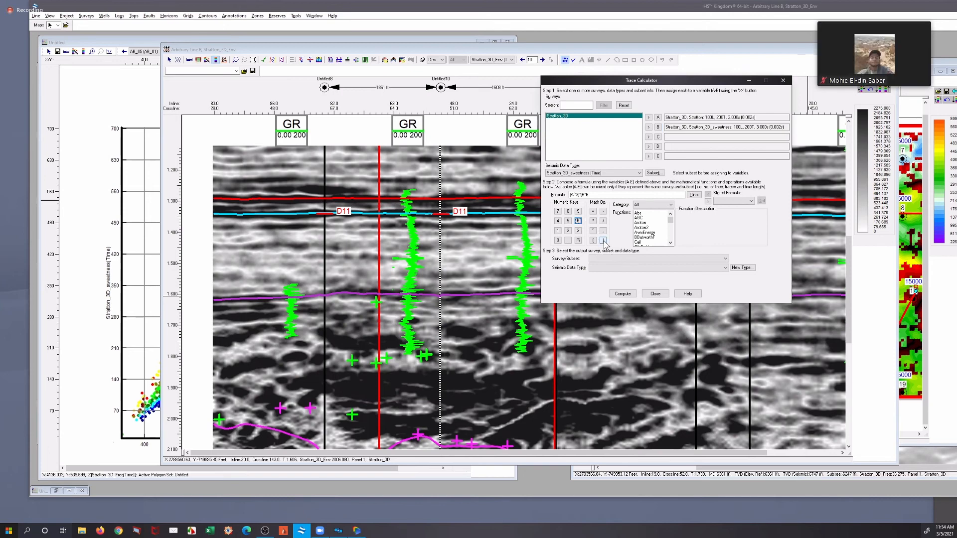
Set the output to variable A's Stratton_3D subset and add a time data type named Stratton_3D_ plus the participant's name and _01
click(667, 259)
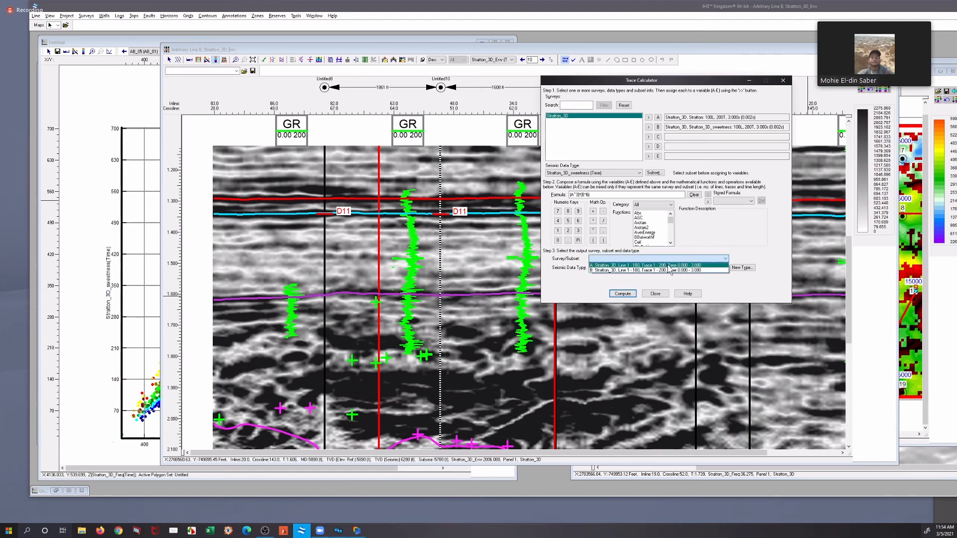
click(740, 273)
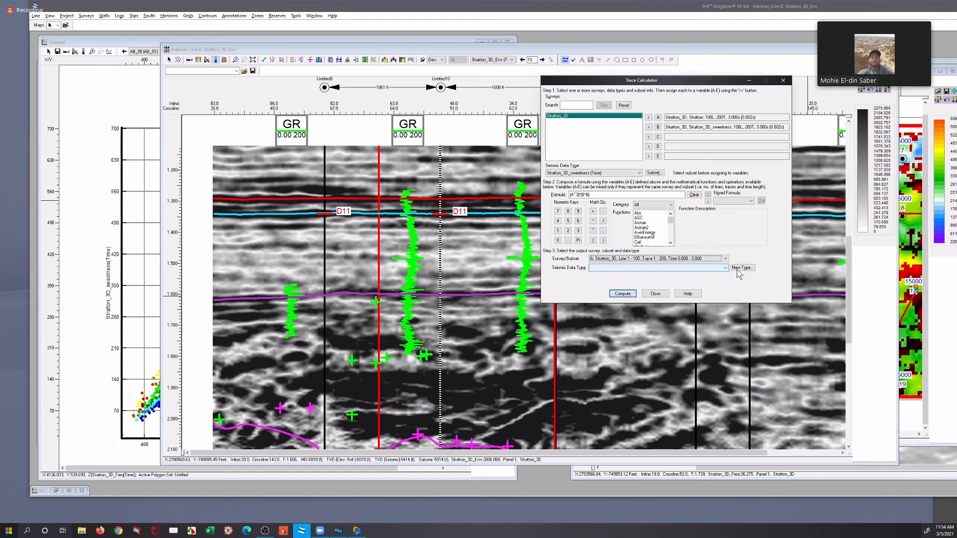
click(745, 269)
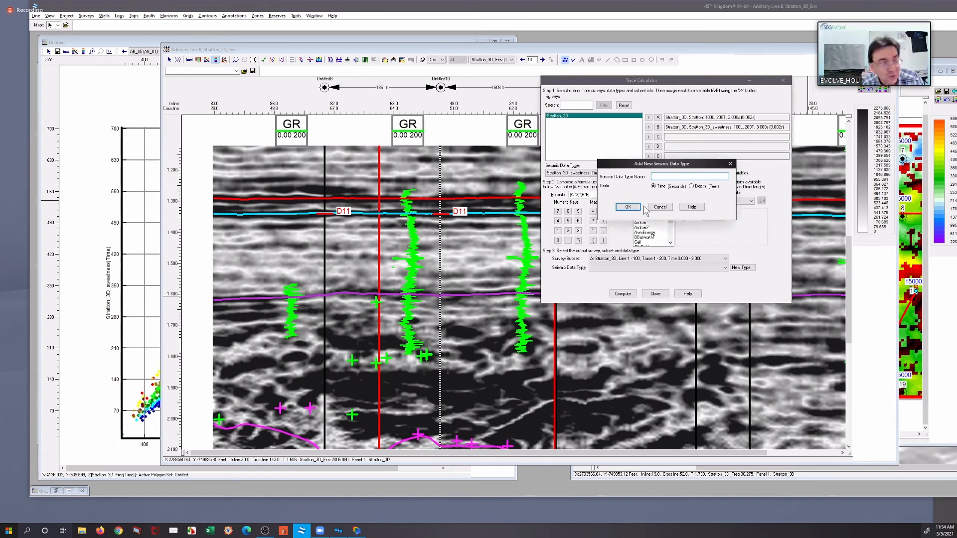
click(659, 211)
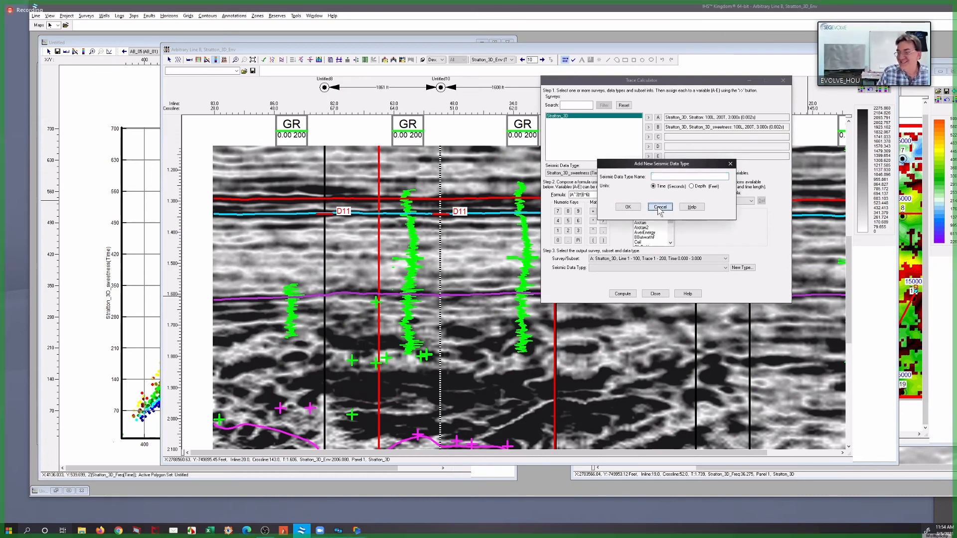
click(666, 176)
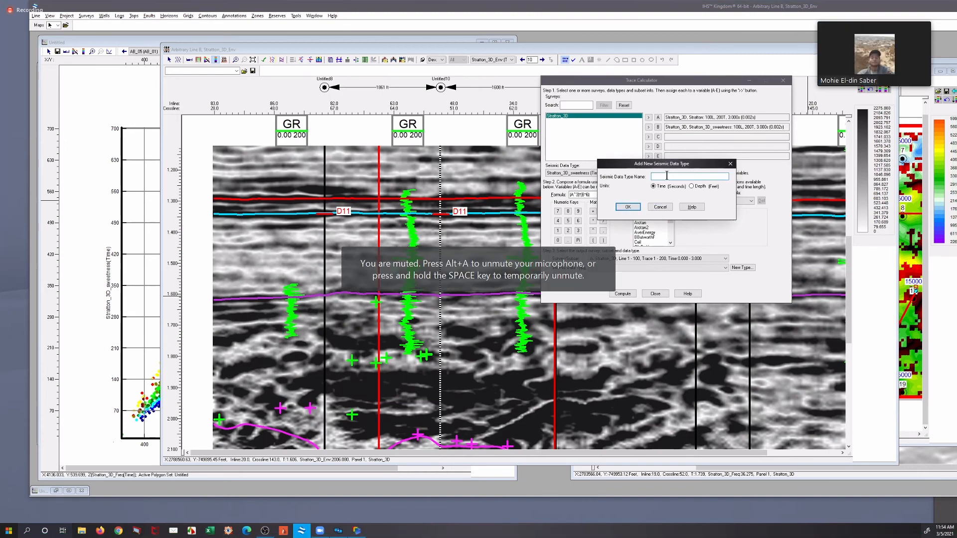
right_click(668, 176)
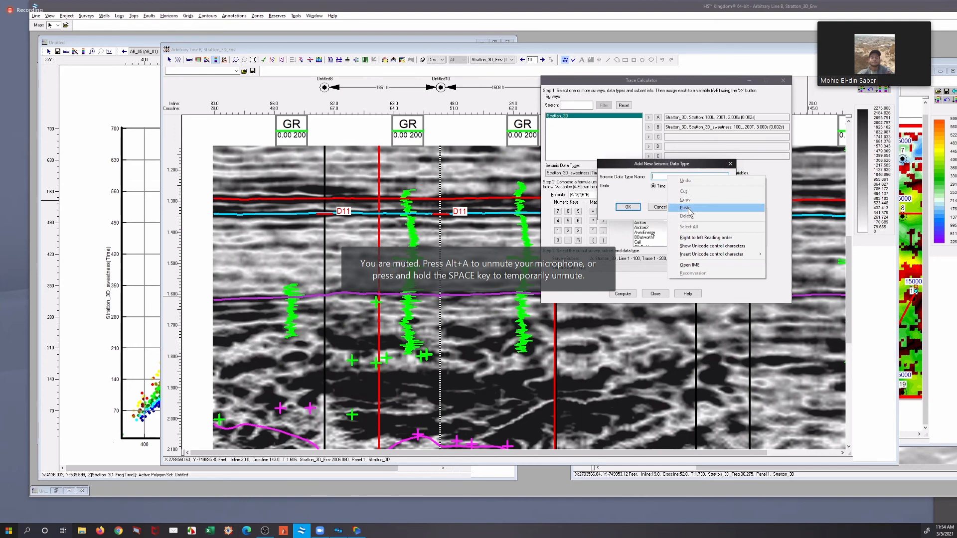
click(688, 209)
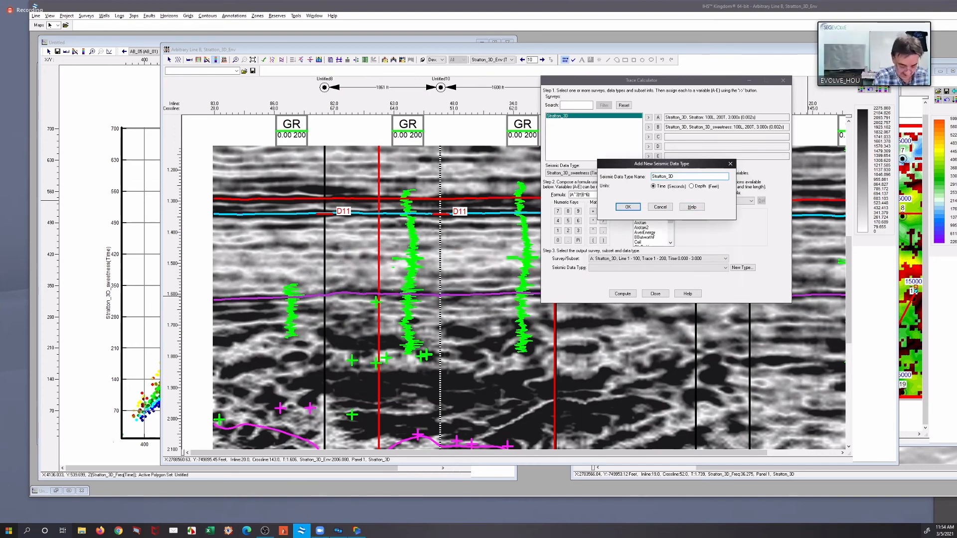
text(_Mi_Mohie_01)
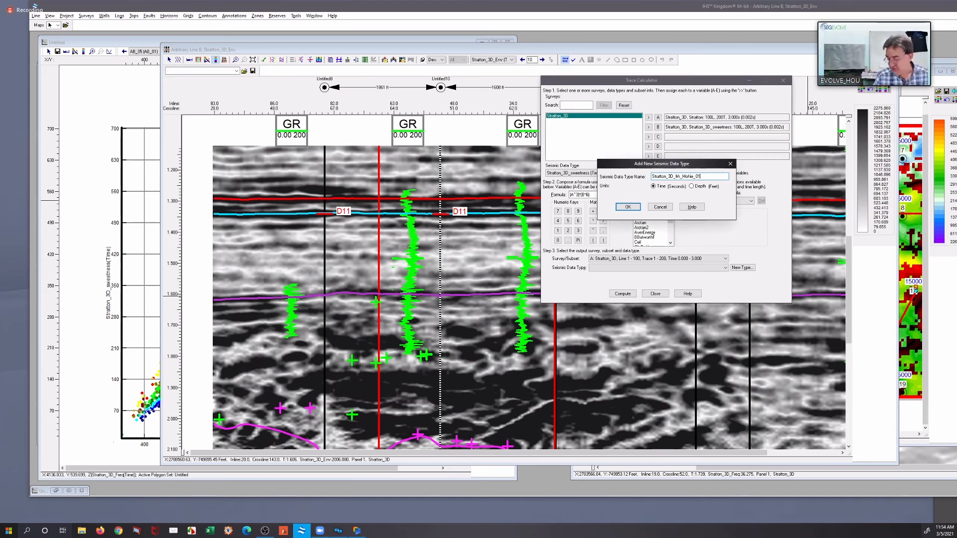
click(630, 211)
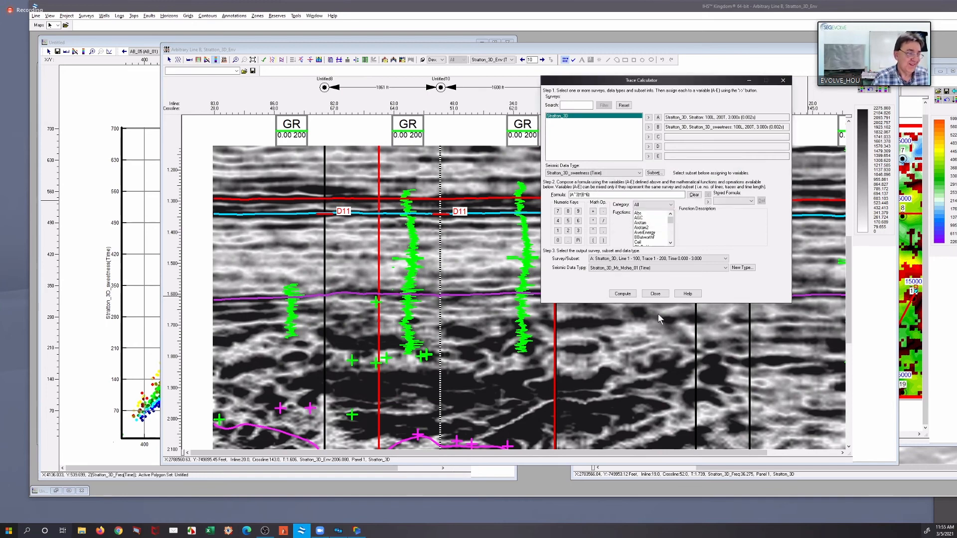
Compute the trace formula and save the result as 8-bit data in the Stratton_3D directory
click(621, 294)
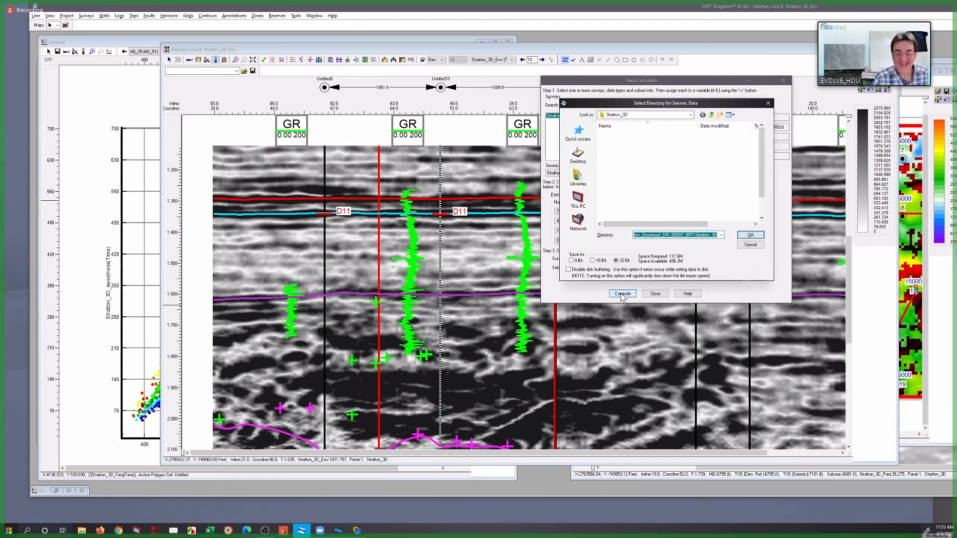
click(572, 261)
click(750, 235)
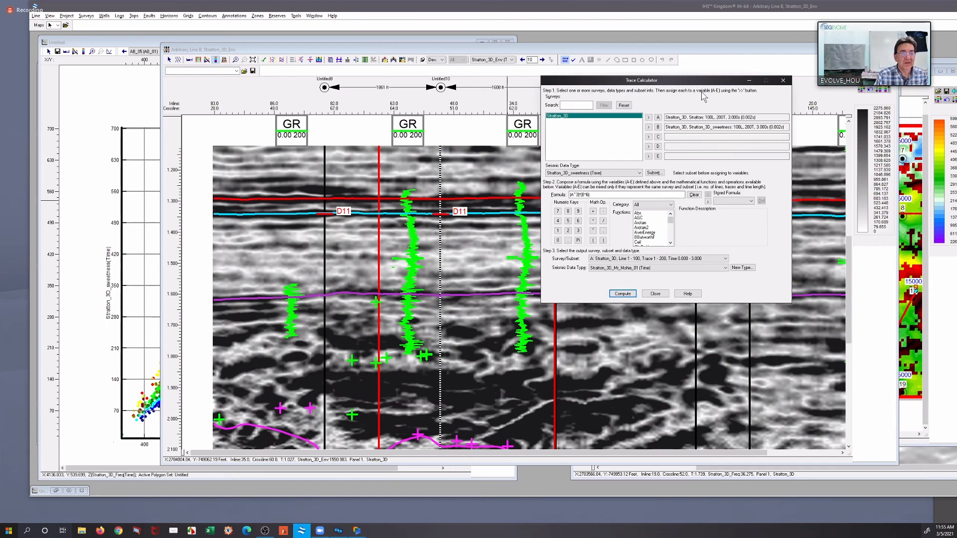
Display the newly calculated time data on the Arbitrary Line B section and show a larger part of the line
click(511, 52)
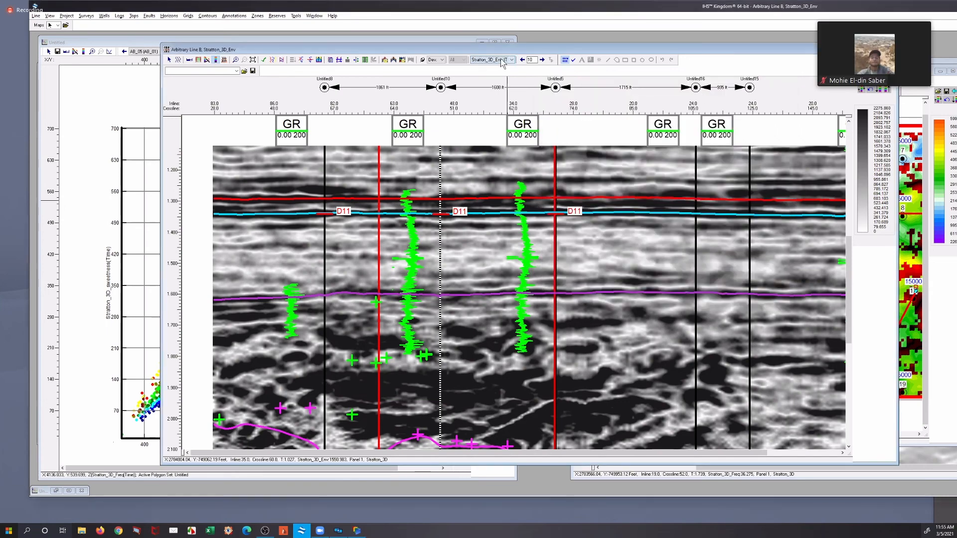
click(502, 60)
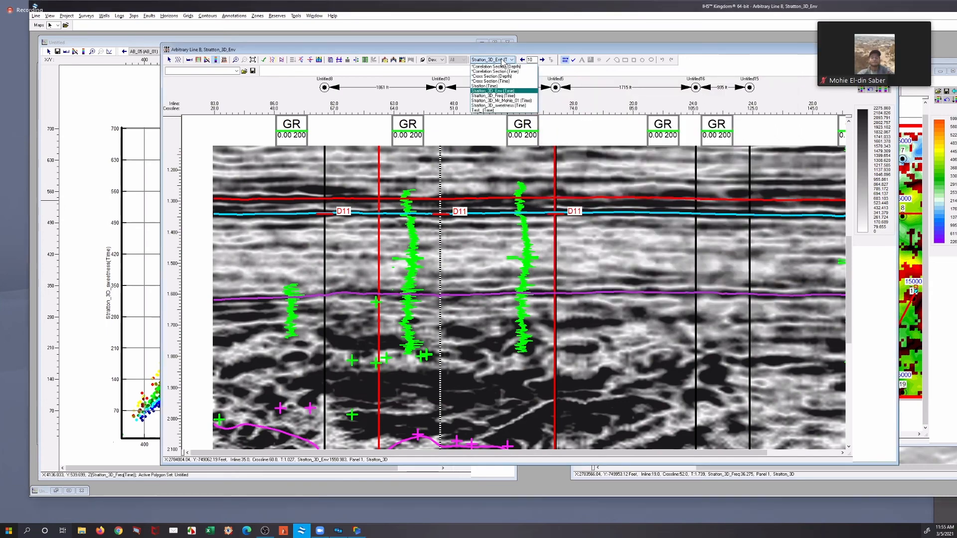
click(505, 101)
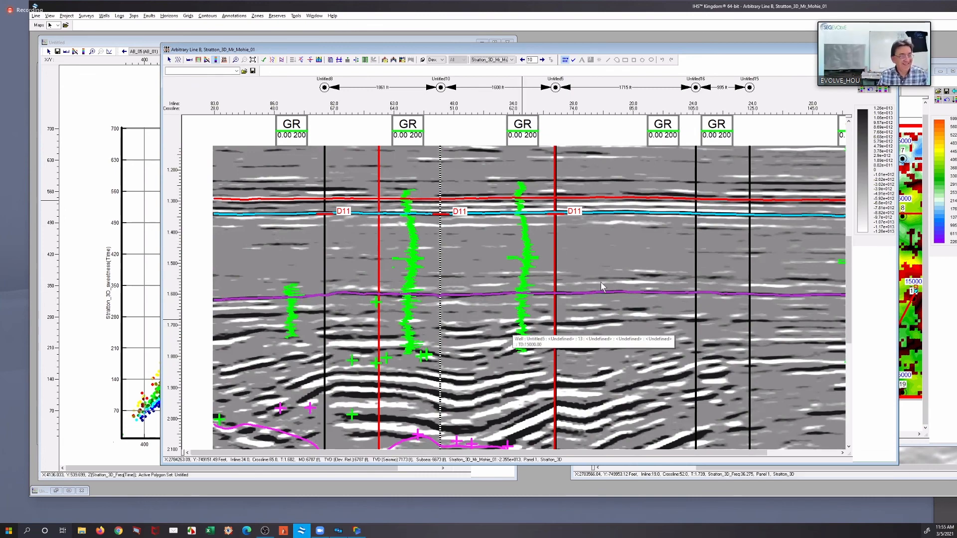
scroll(587, 287, down, 1)
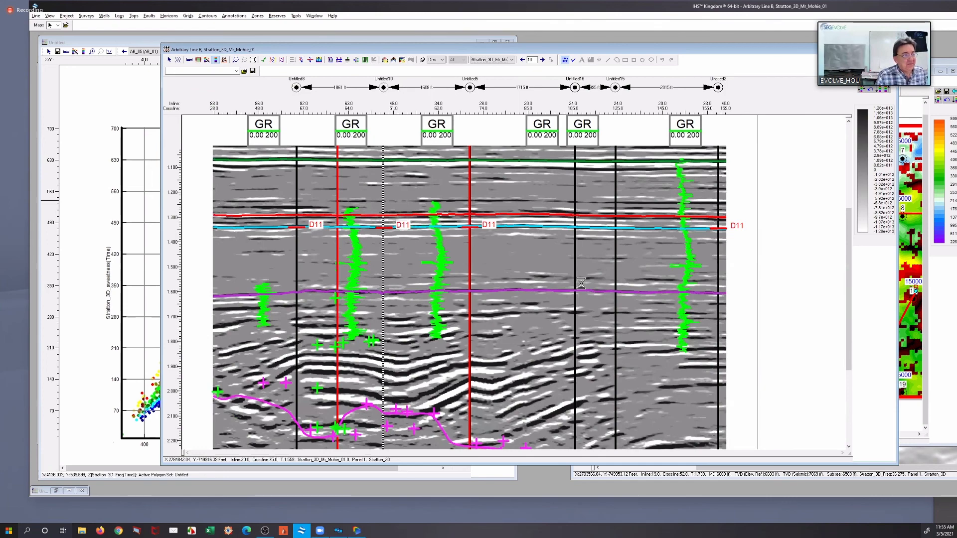
scroll(582, 288, down, 1)
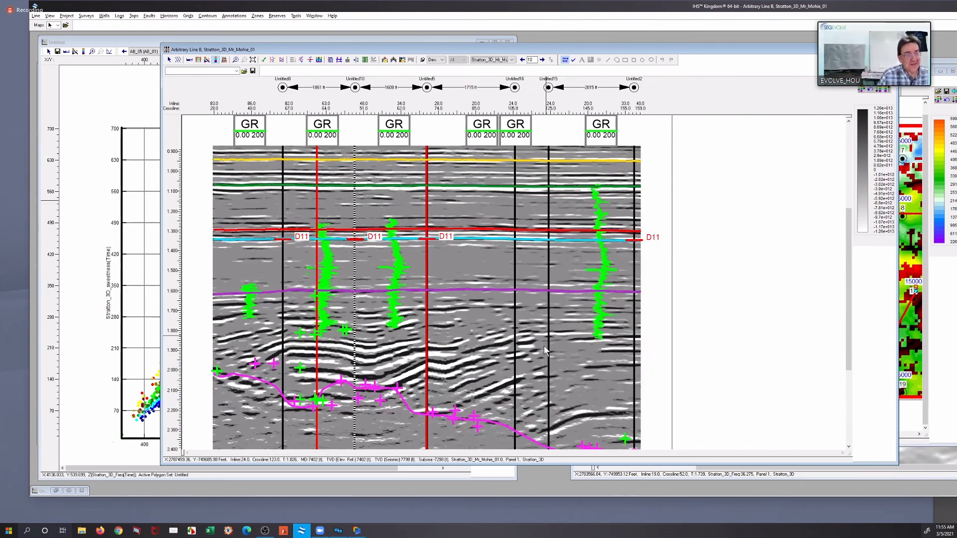
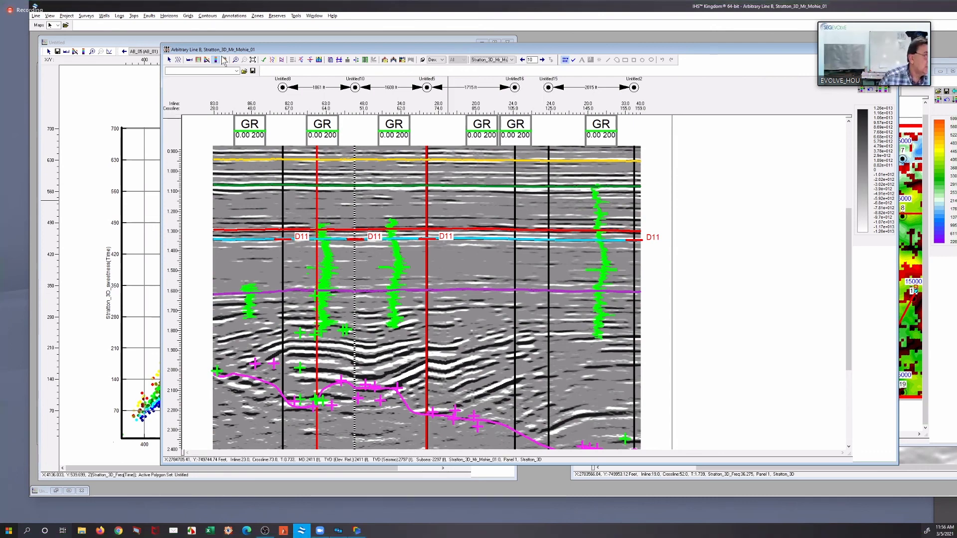
Examine the calculated attribute on Arbitrary Line B, from a close-up of the folded reflectors around 1.8–2.1 s out to the full line
drag(260, 302, 541, 391)
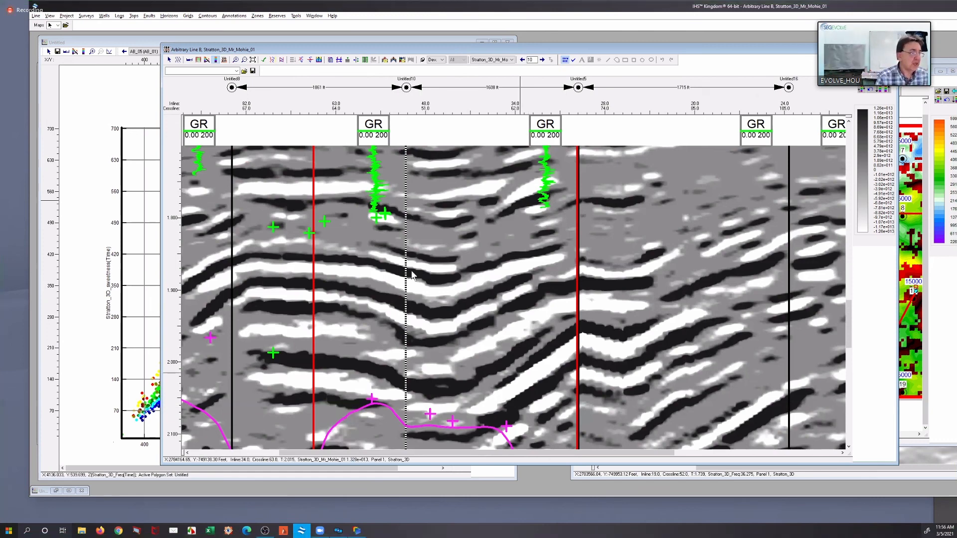
scroll(412, 290, down, 1)
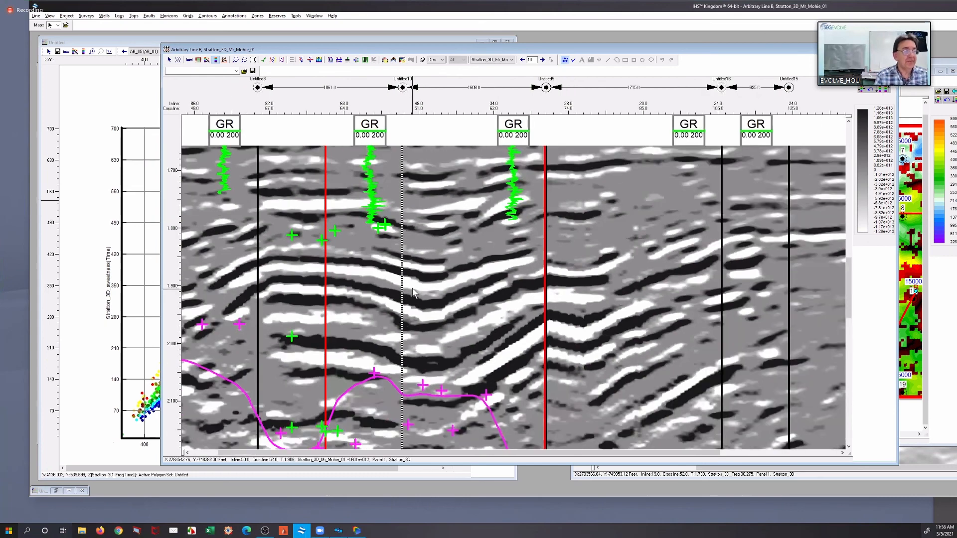
scroll(418, 289, down, 1)
scroll(417, 286, down, 1)
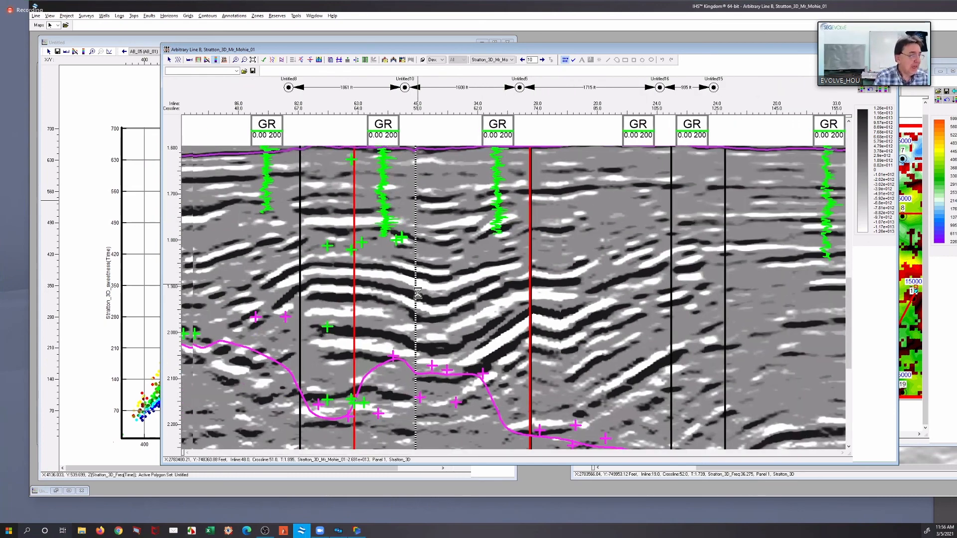
scroll(419, 298, down, 1)
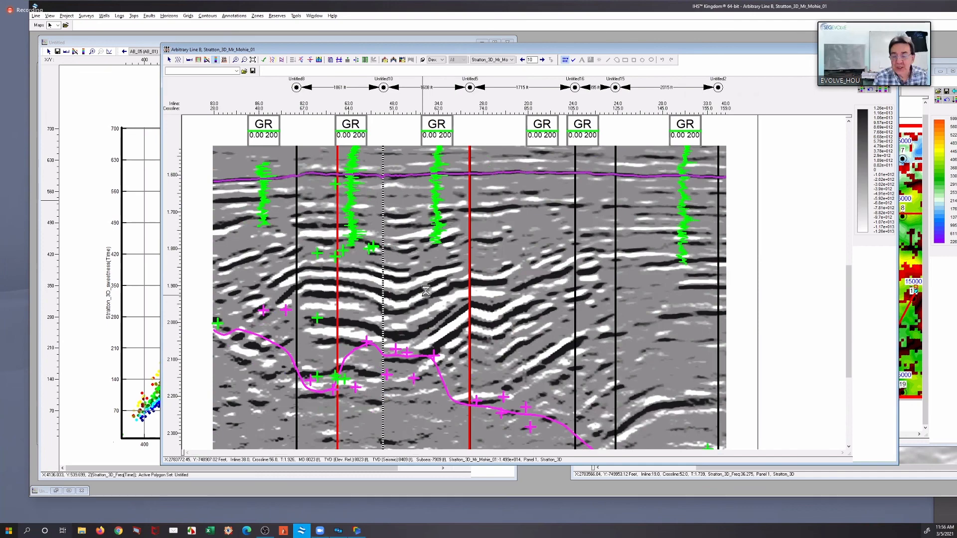
scroll(426, 292, down, 1)
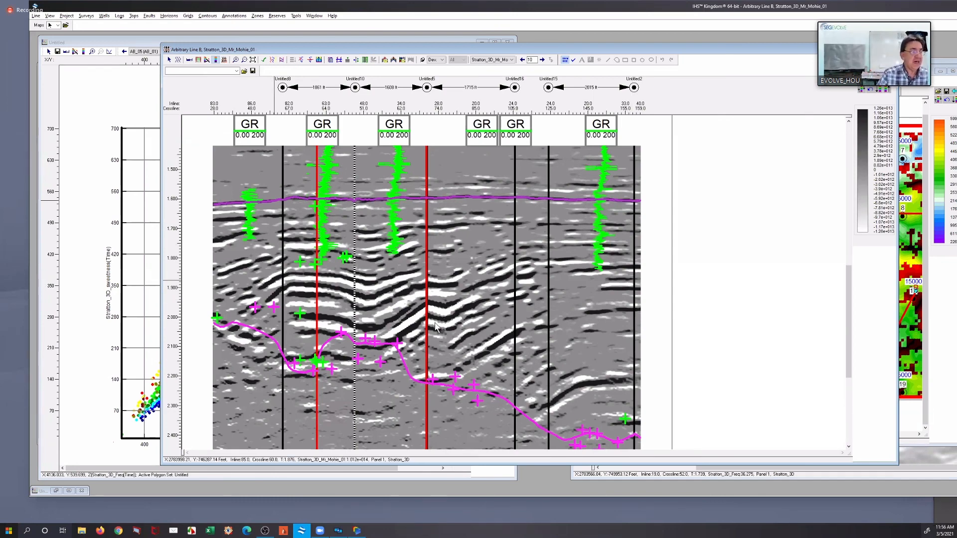
scroll(423, 302, down, 1)
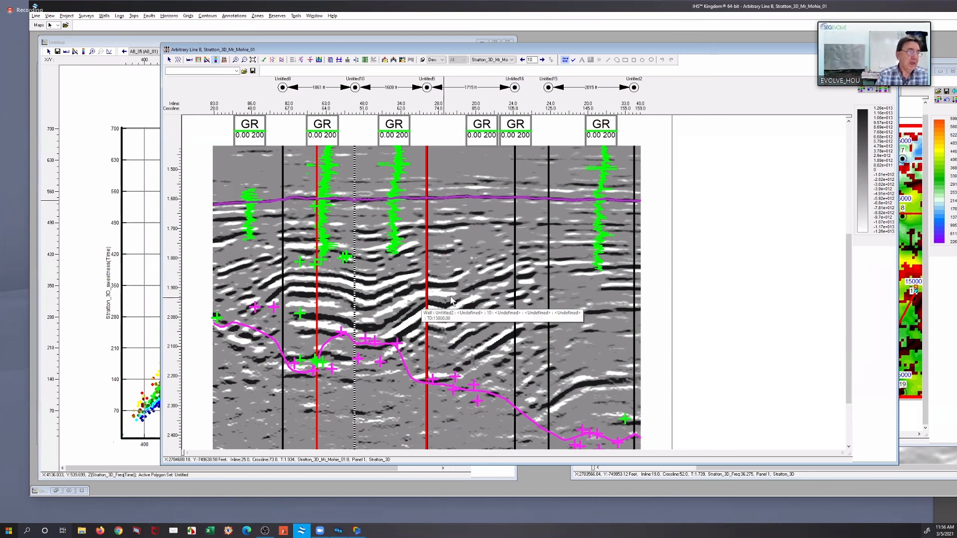
scroll(448, 300, down, 1)
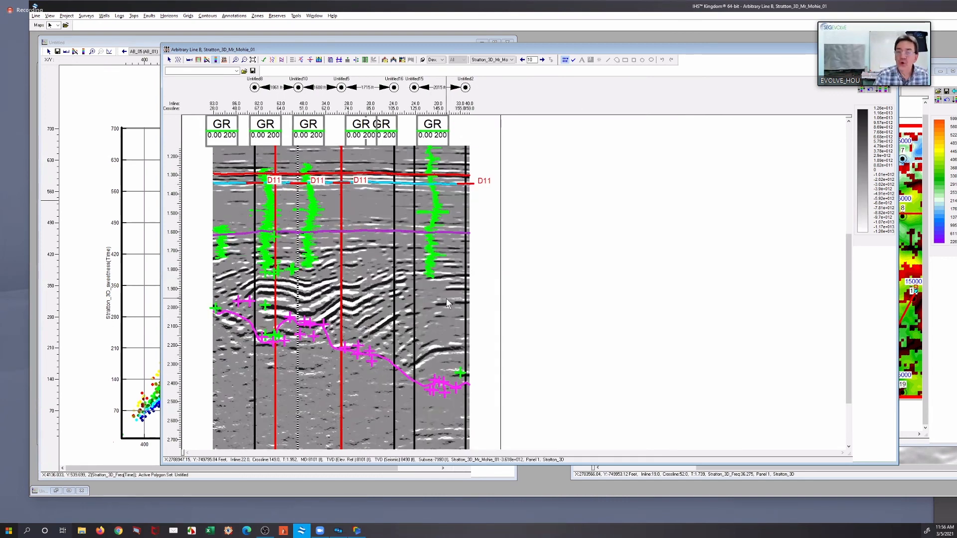
mouse_move(446, 300)
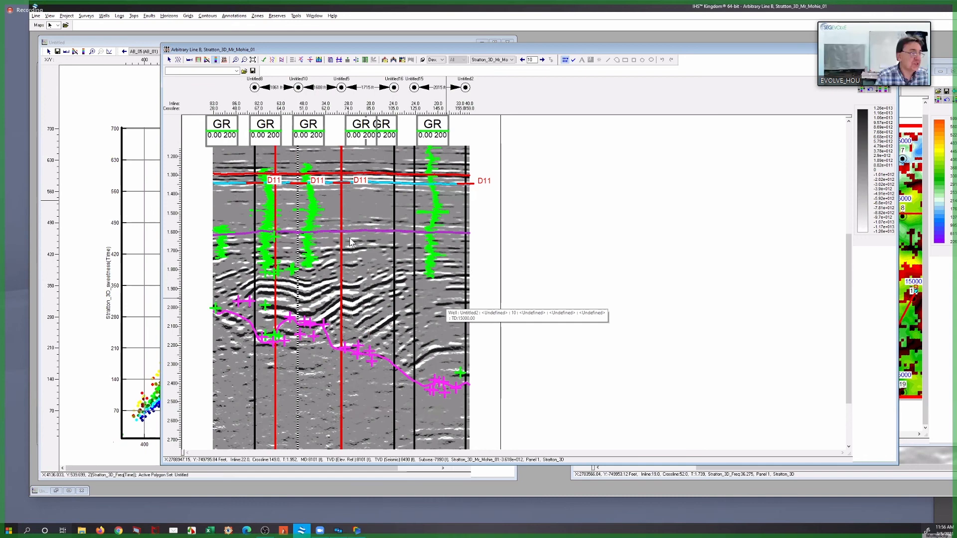
mouse_move(305, 186)
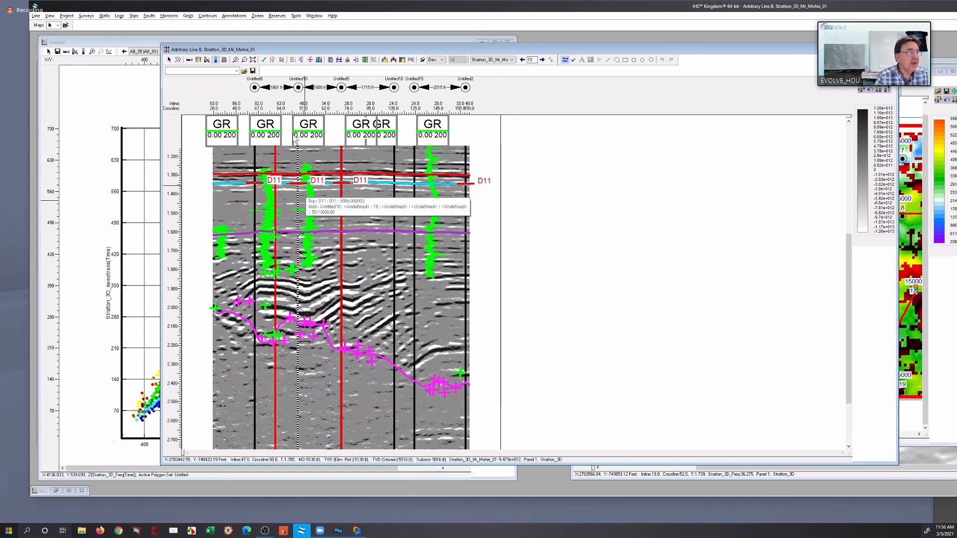
Inspect a close-up of the Arbitrary Line B section between wells Untitled8 and Untitled5 at about 1.7 to 1.95 s
click(235, 60)
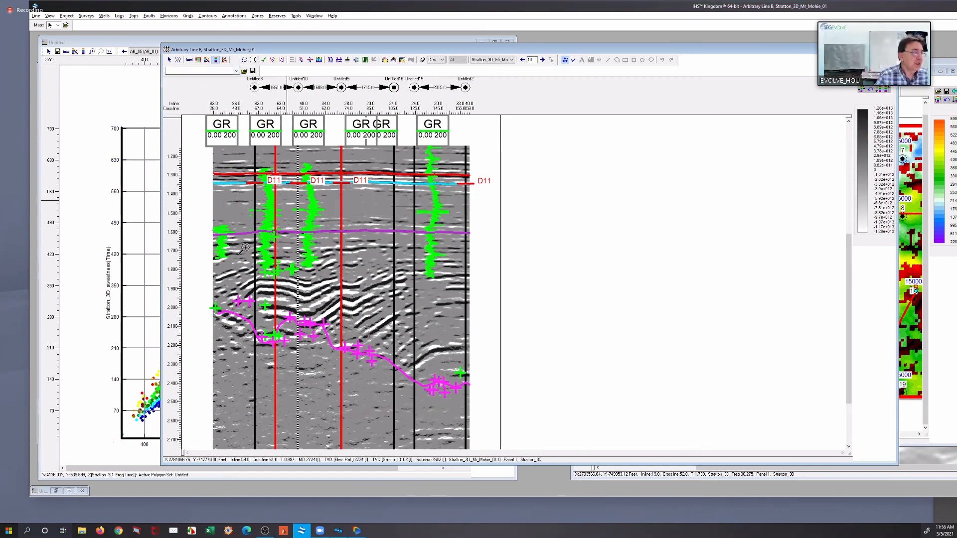
drag(309, 281, 401, 315)
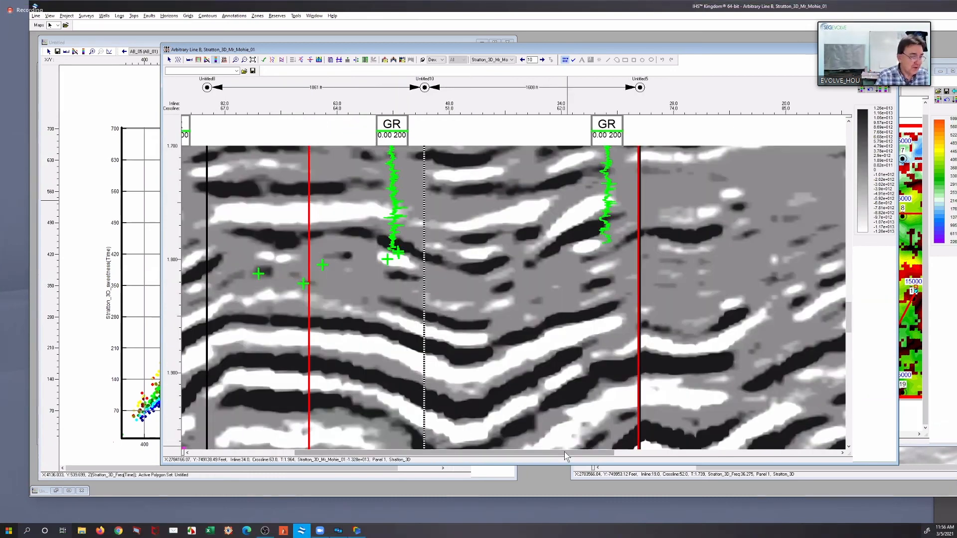
drag(564, 451, 539, 450)
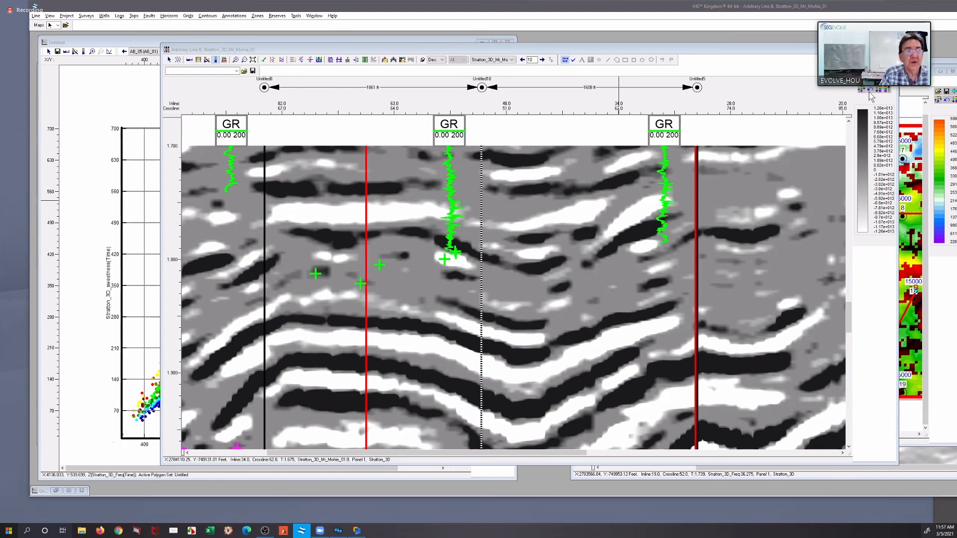
Switch from the Arbitrary Line B section to the attribute crossplot window
click(818, 214)
key(ctrl+Tab)
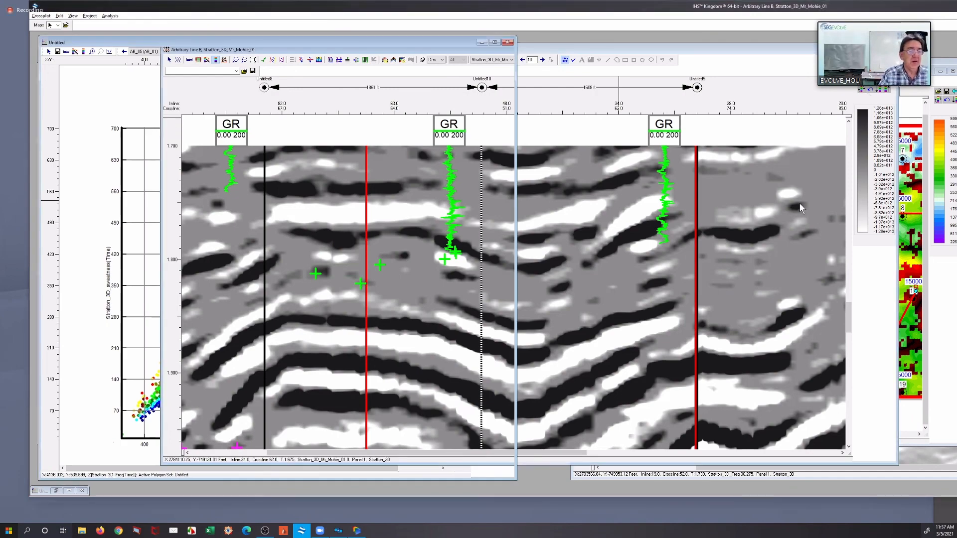